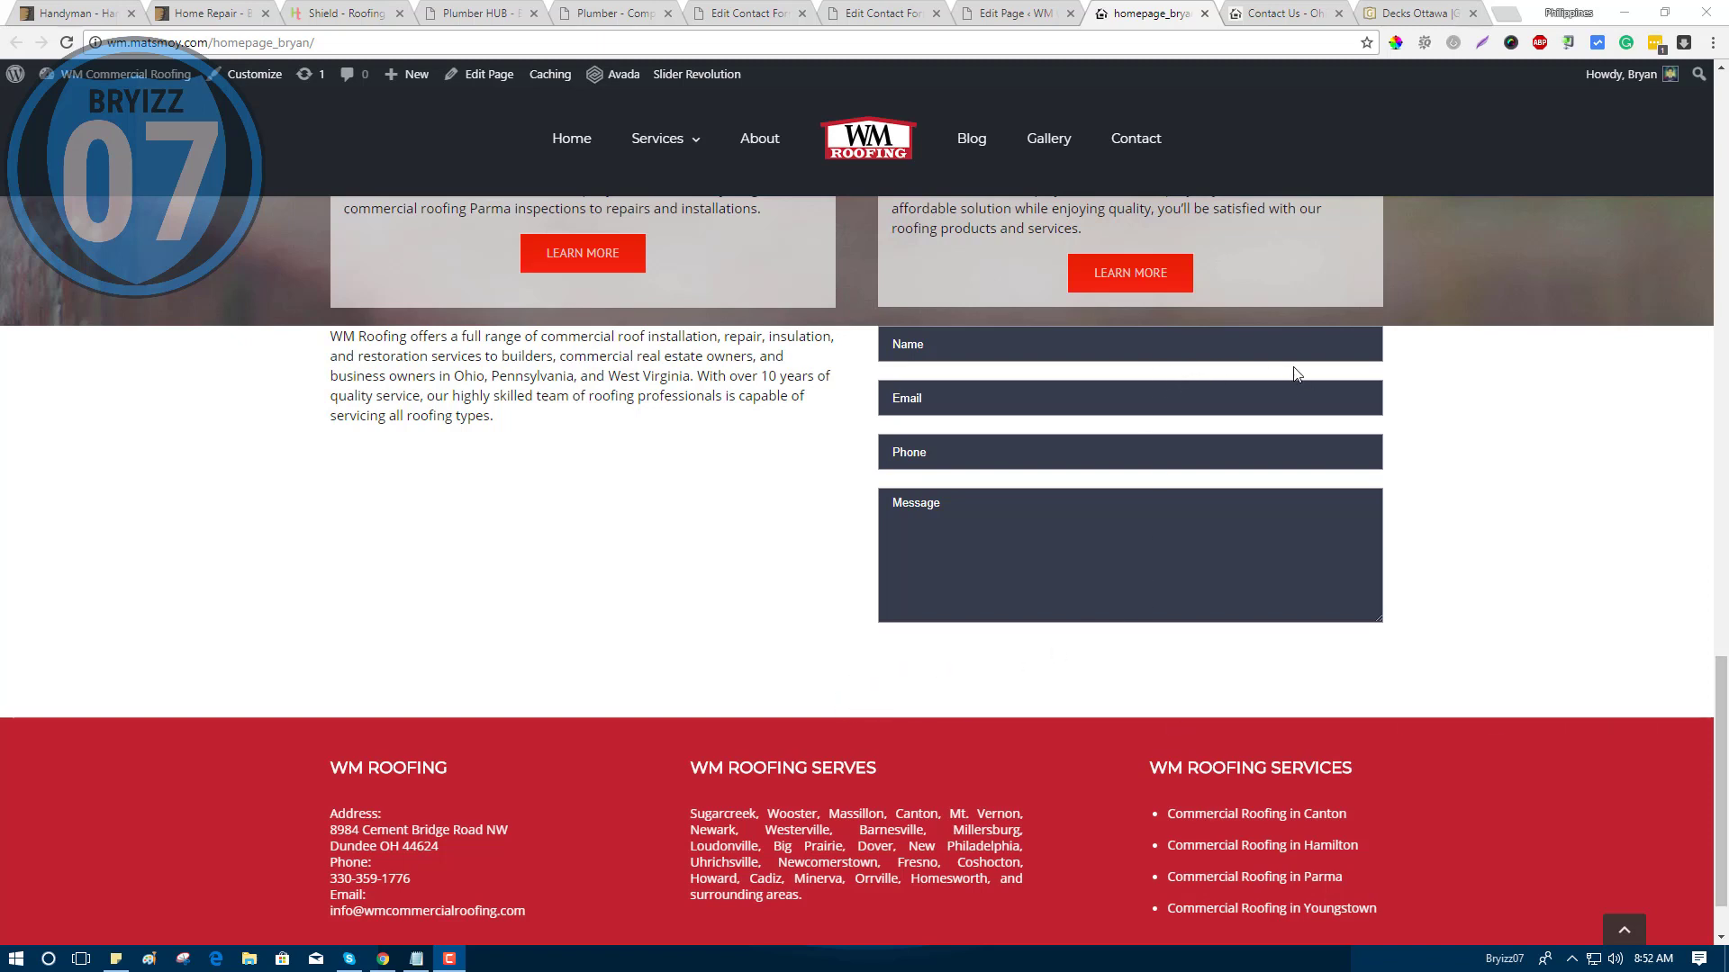
drag(1724, 746, 1725, 679)
scroll(1725, 680, down, 1)
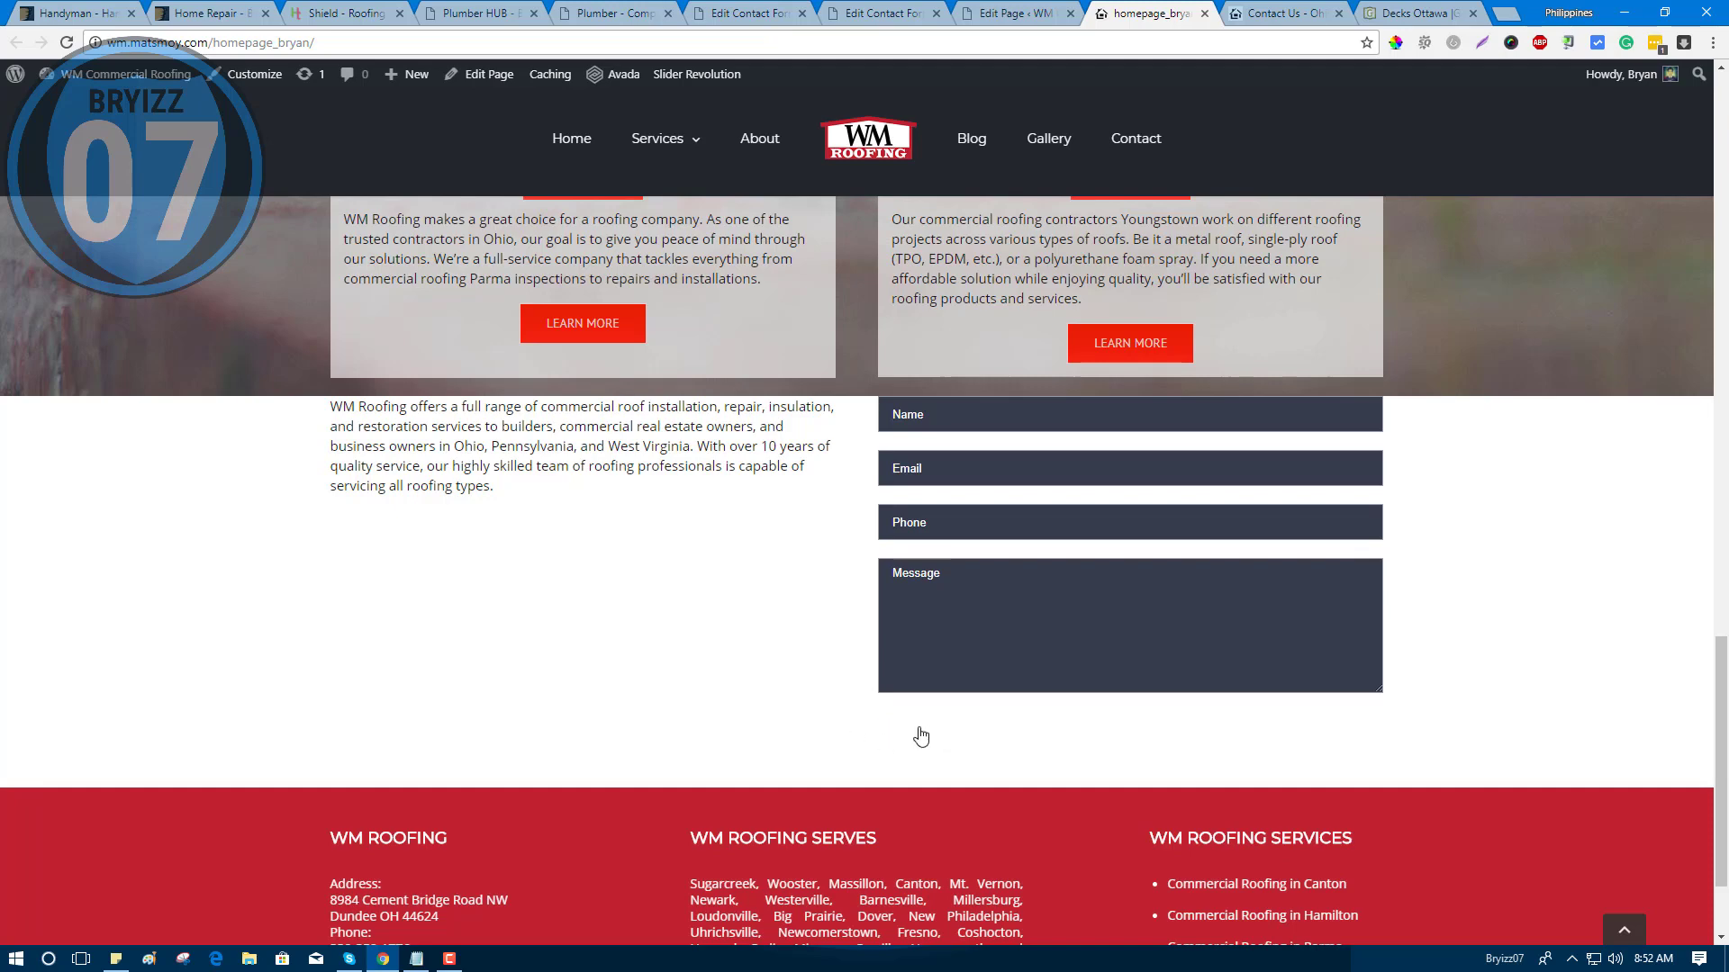
Inspect the submit button and preview its background in the footer's red.
right_click(918, 737)
click(940, 723)
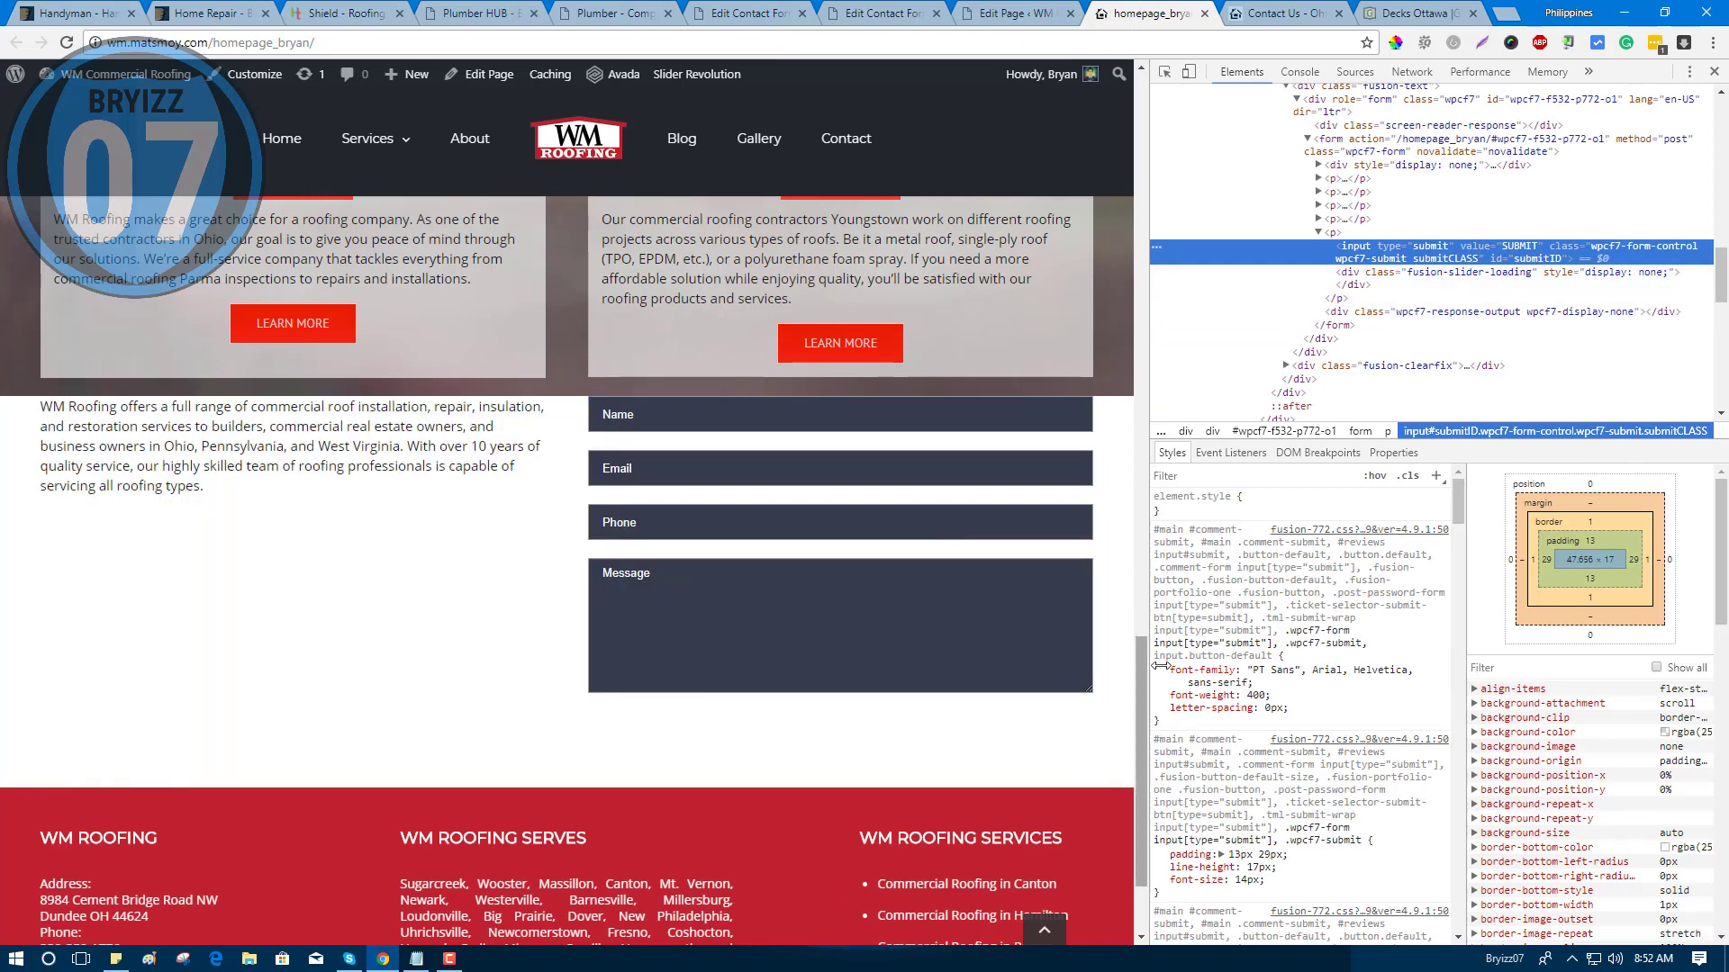
scroll(1342, 638, down, 1)
scroll(1344, 638, down, 1)
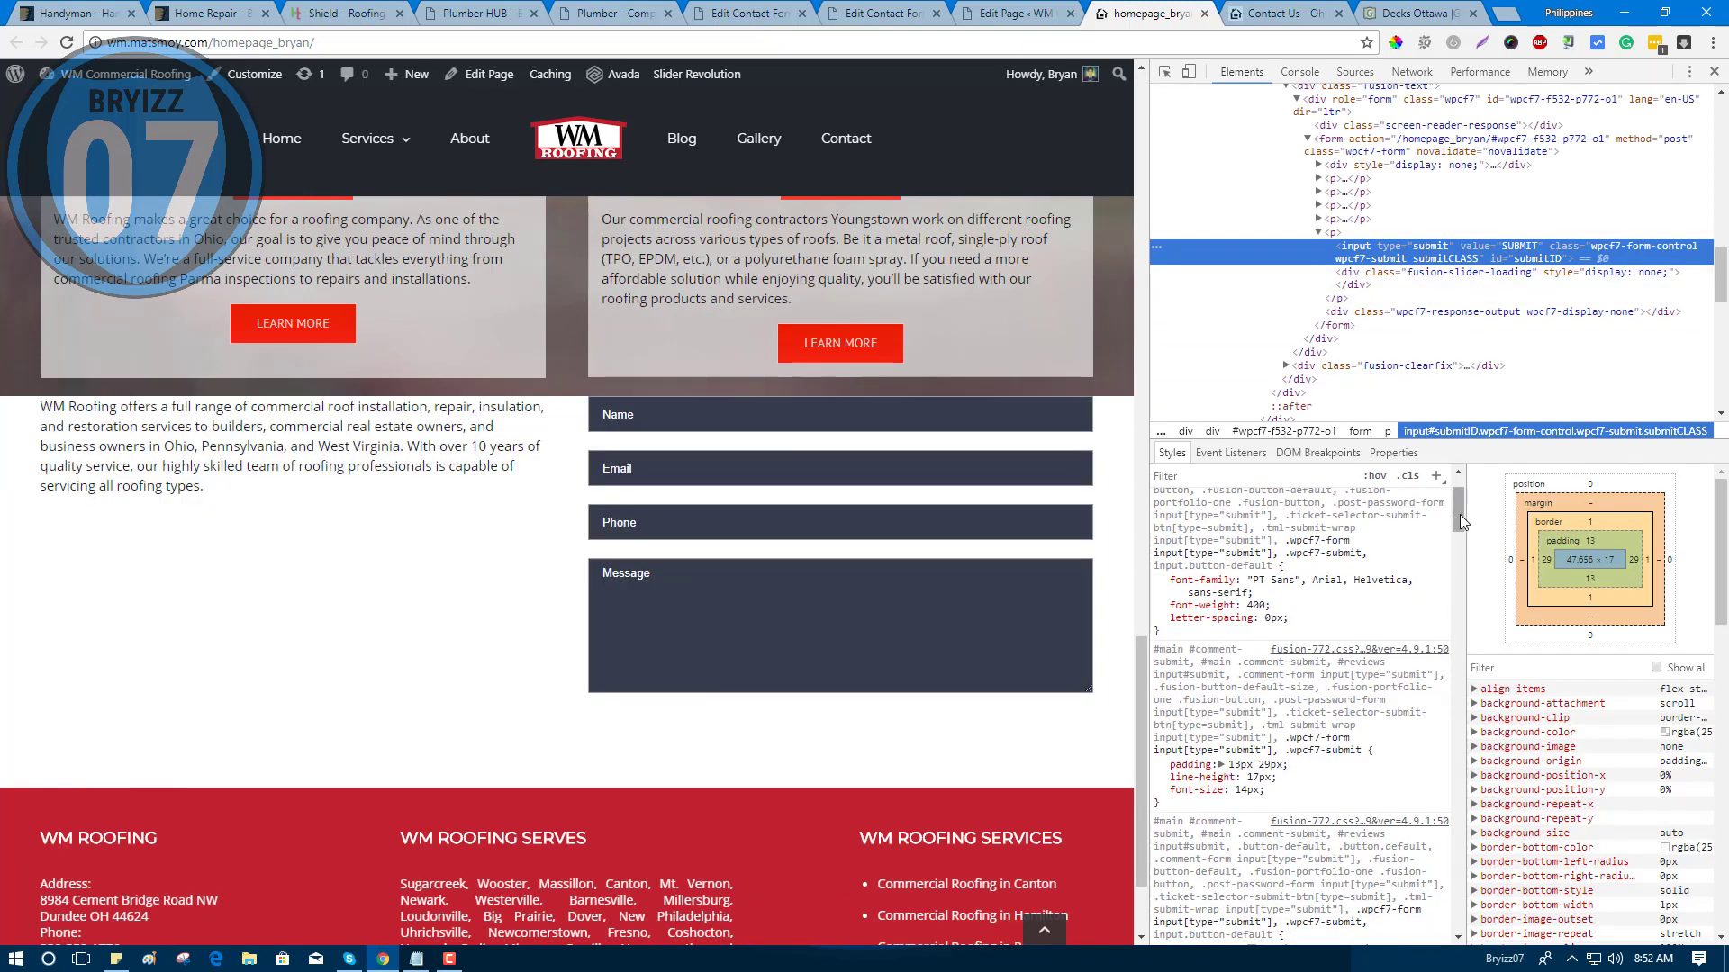
drag(1459, 515, 1456, 539)
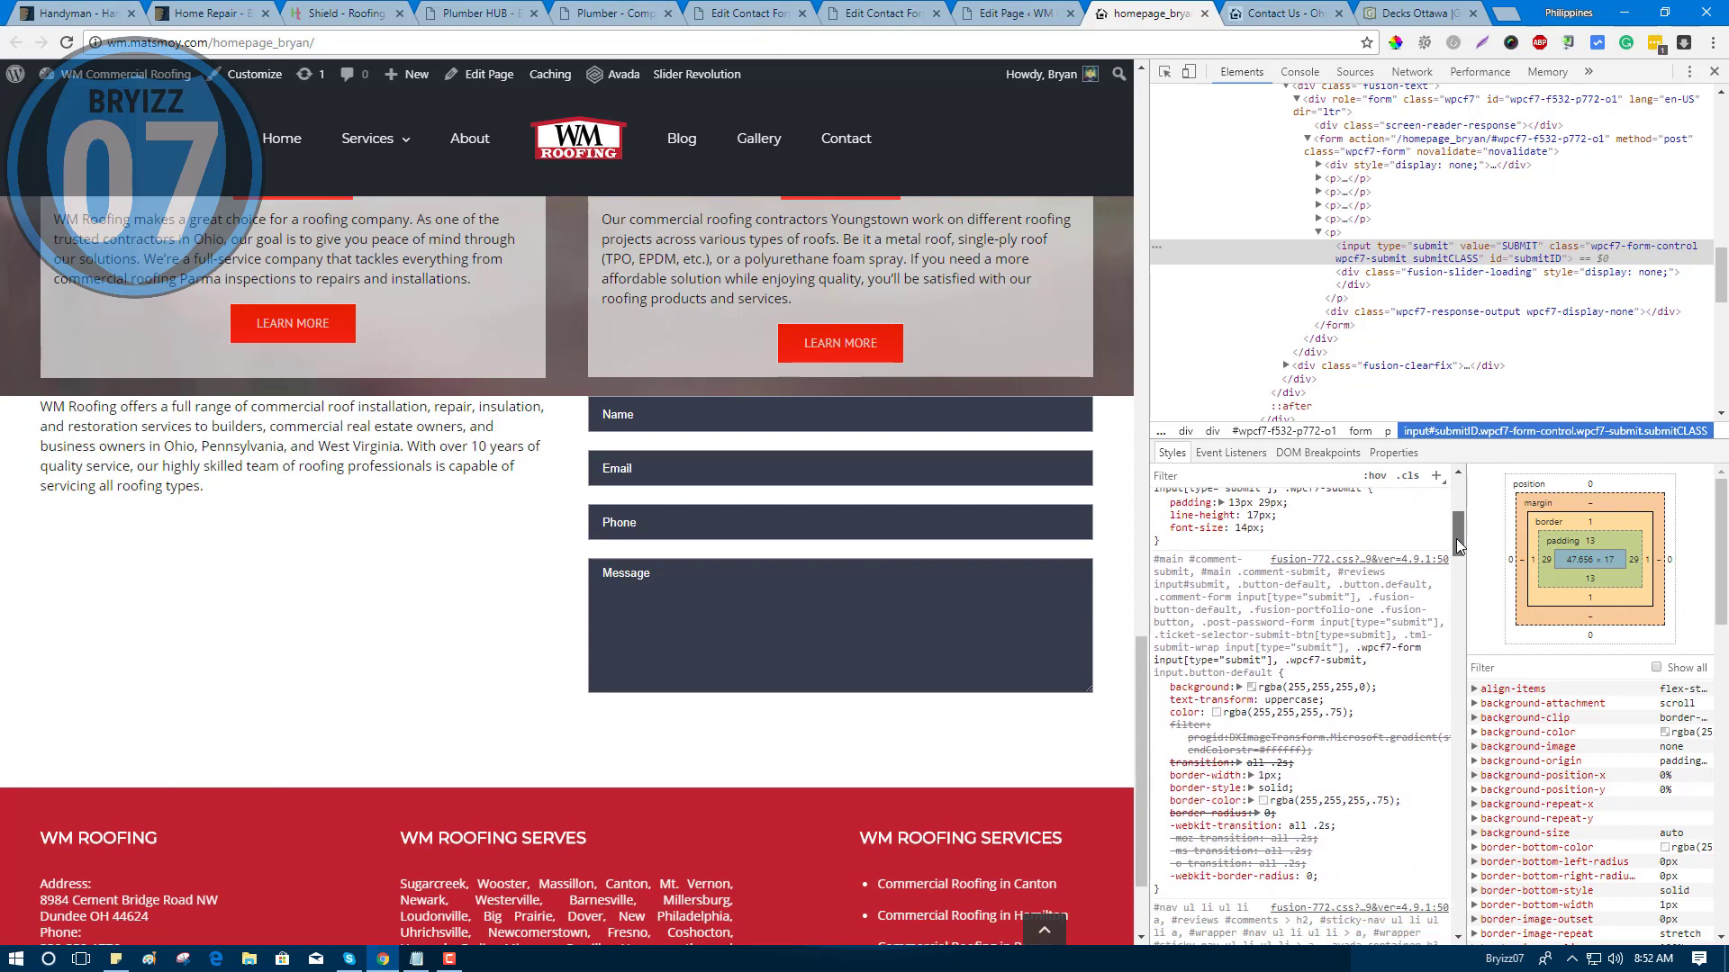
mouse_move(1264, 693)
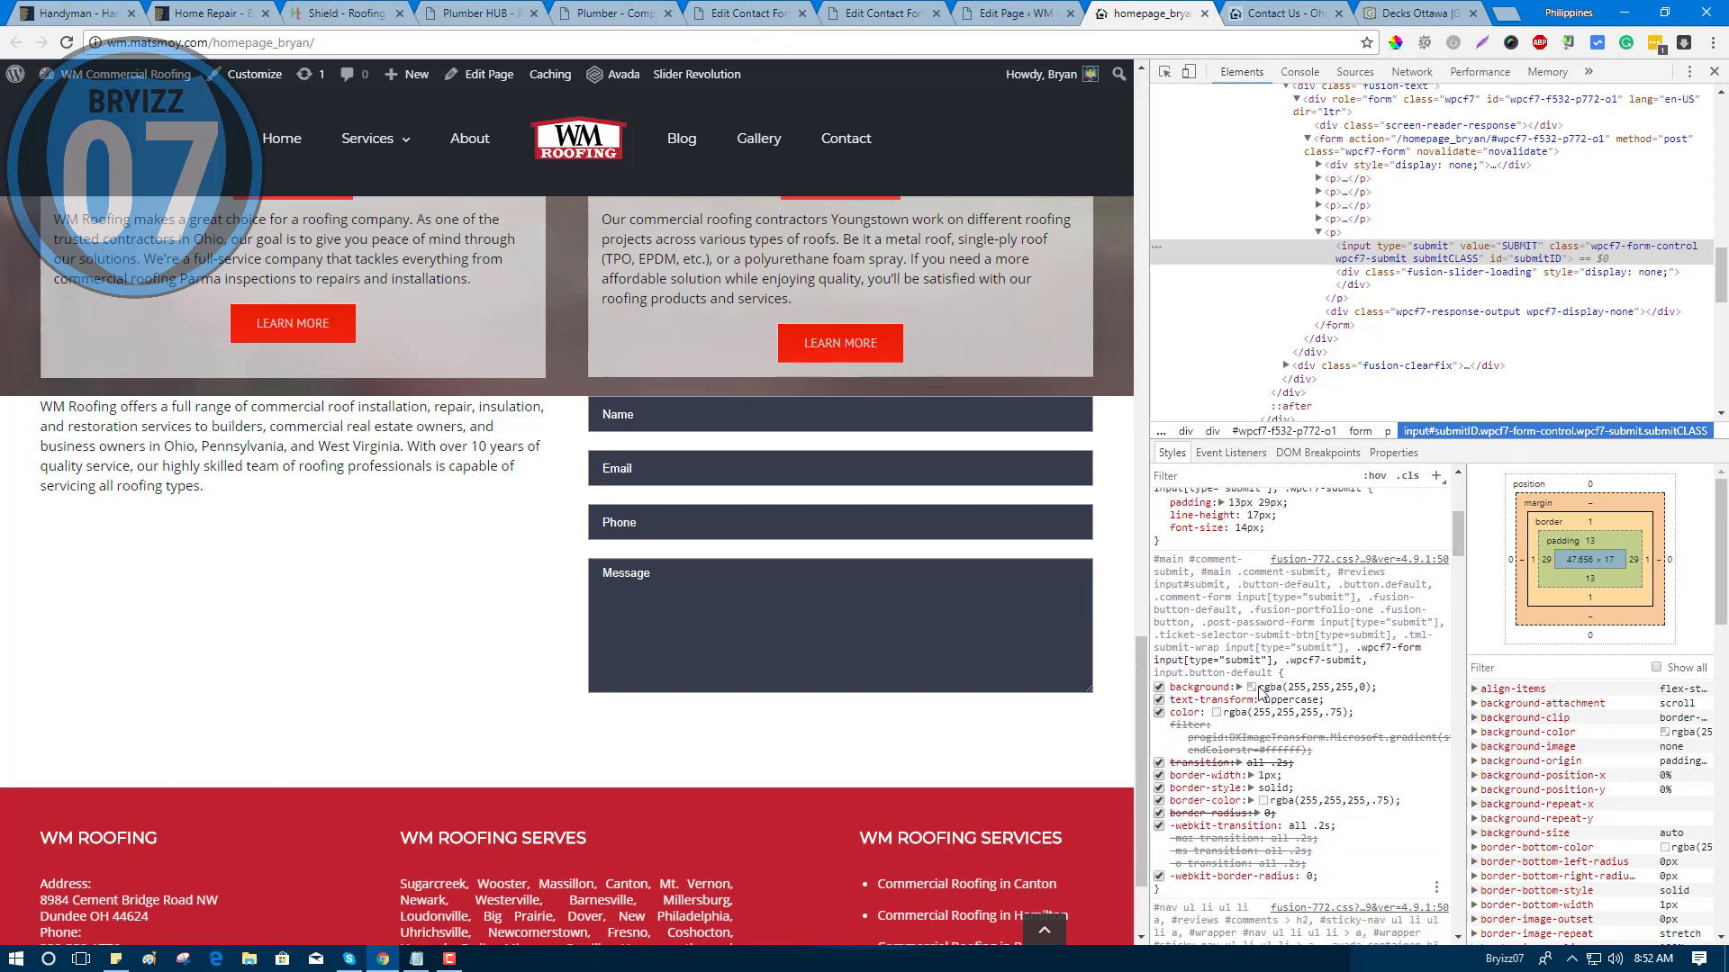
click(1251, 687)
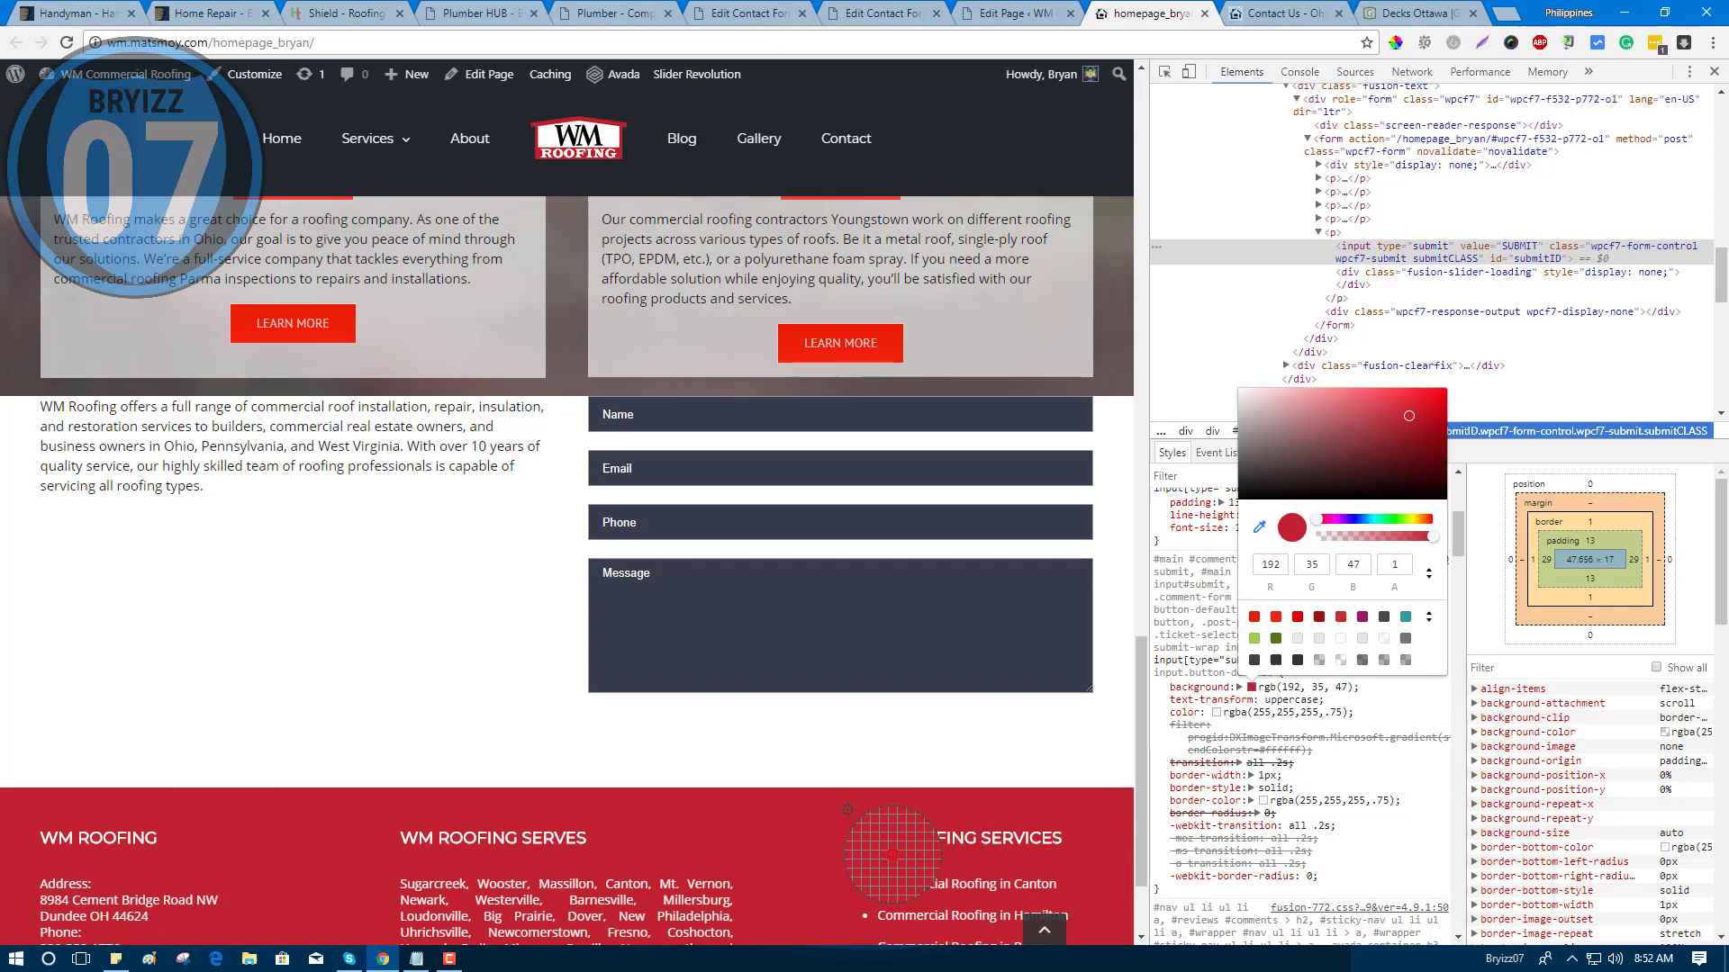
click(710, 825)
mouse_move(1241, 697)
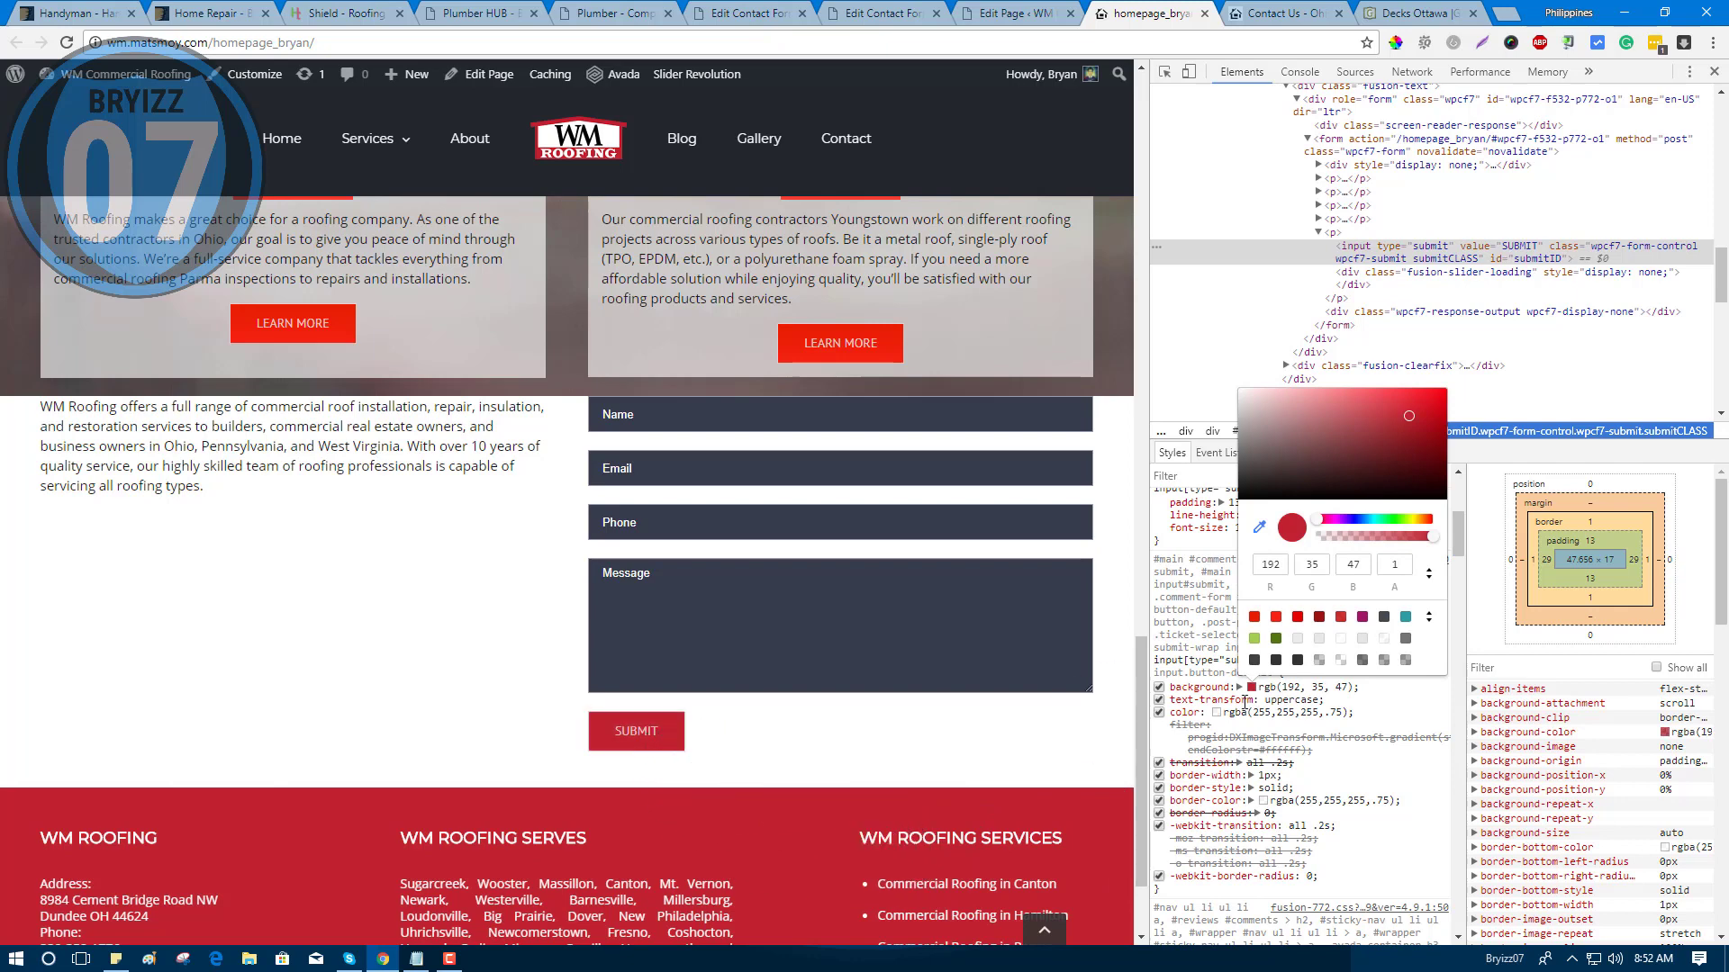
click(1269, 692)
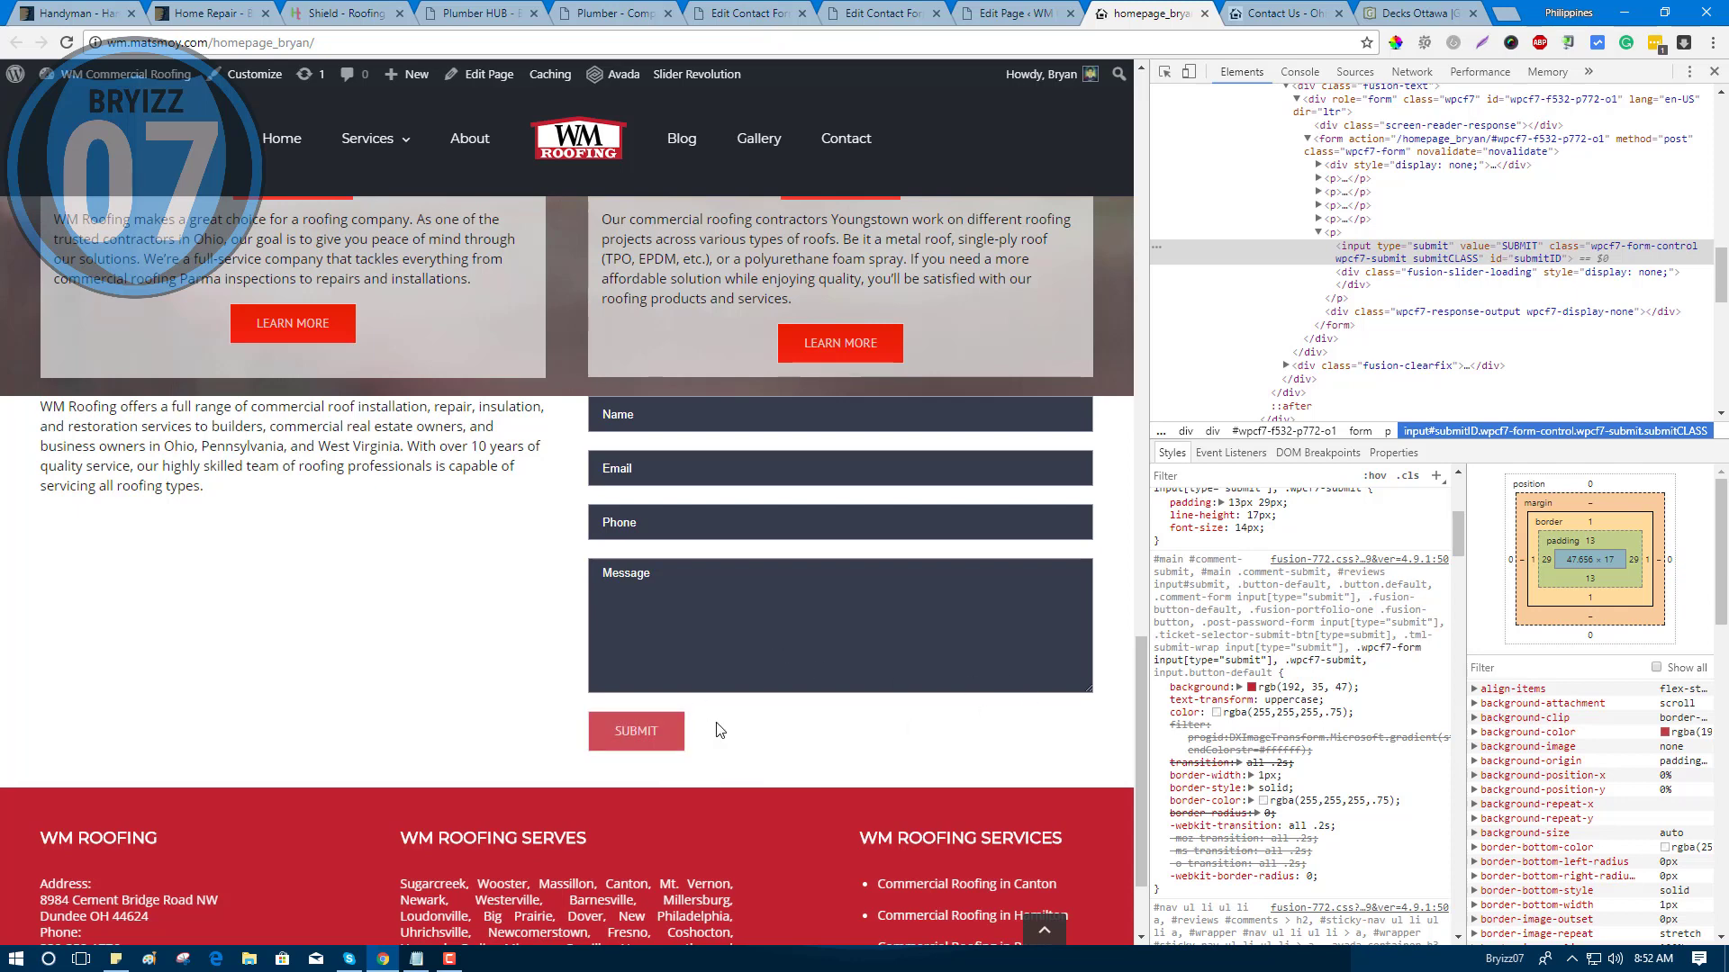
Re-inspect the Submit button element, then close DevTools.
right_click(637, 742)
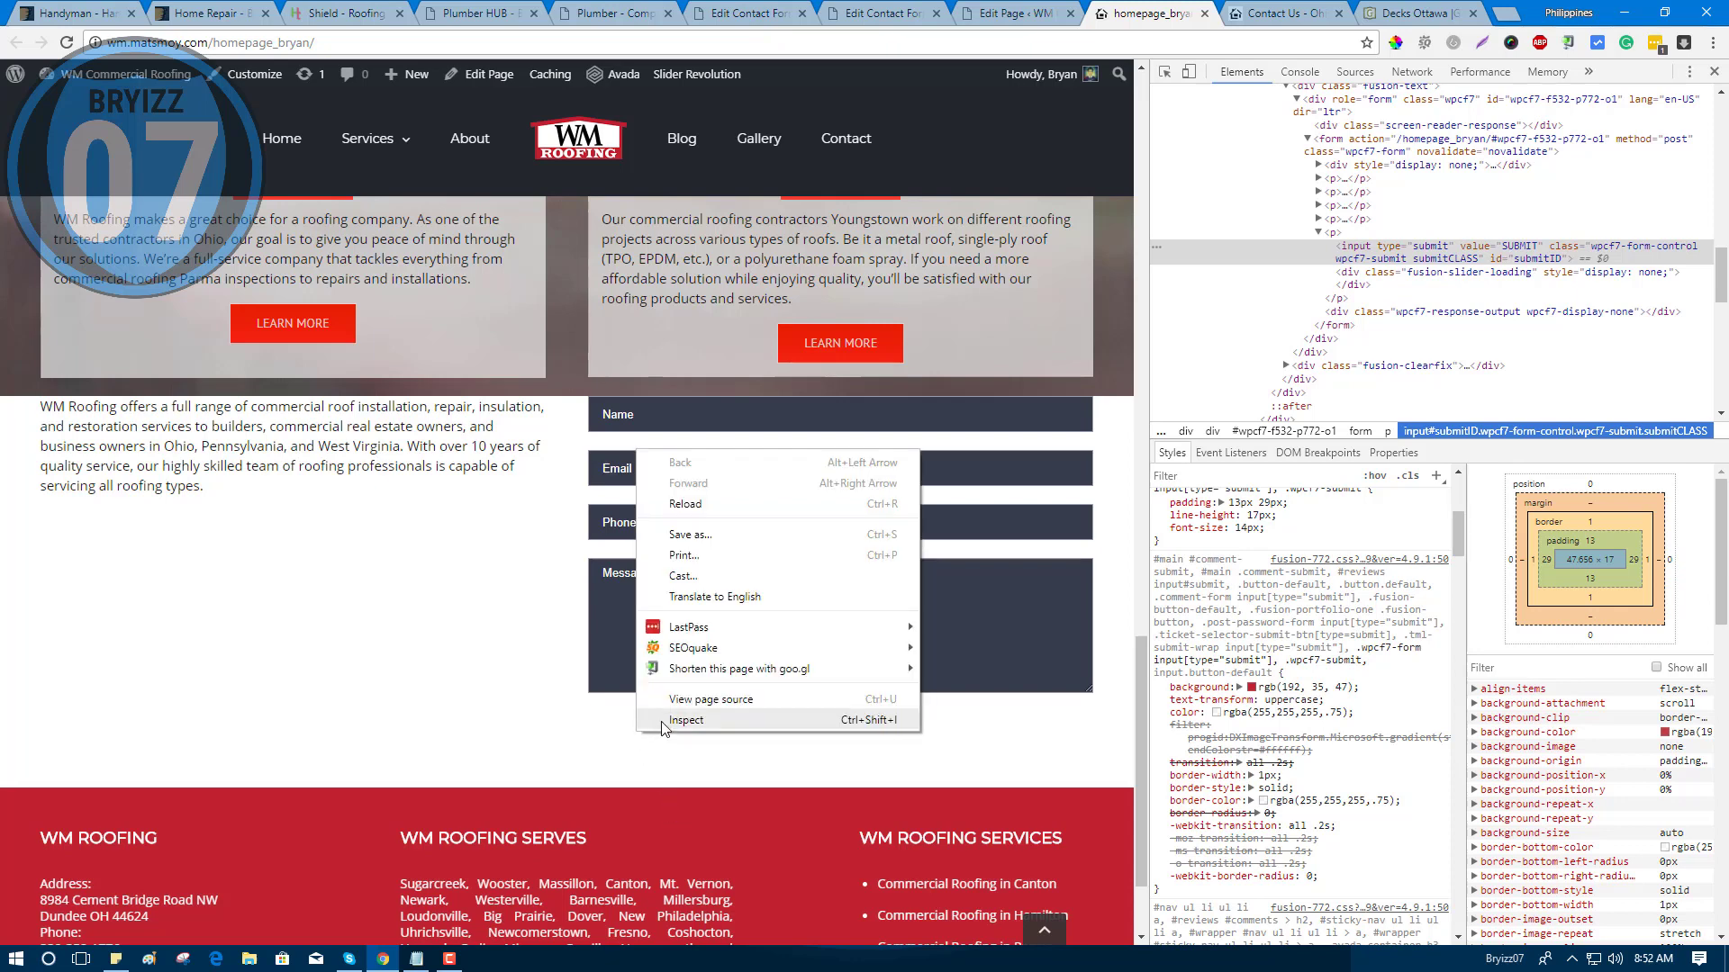
click(683, 718)
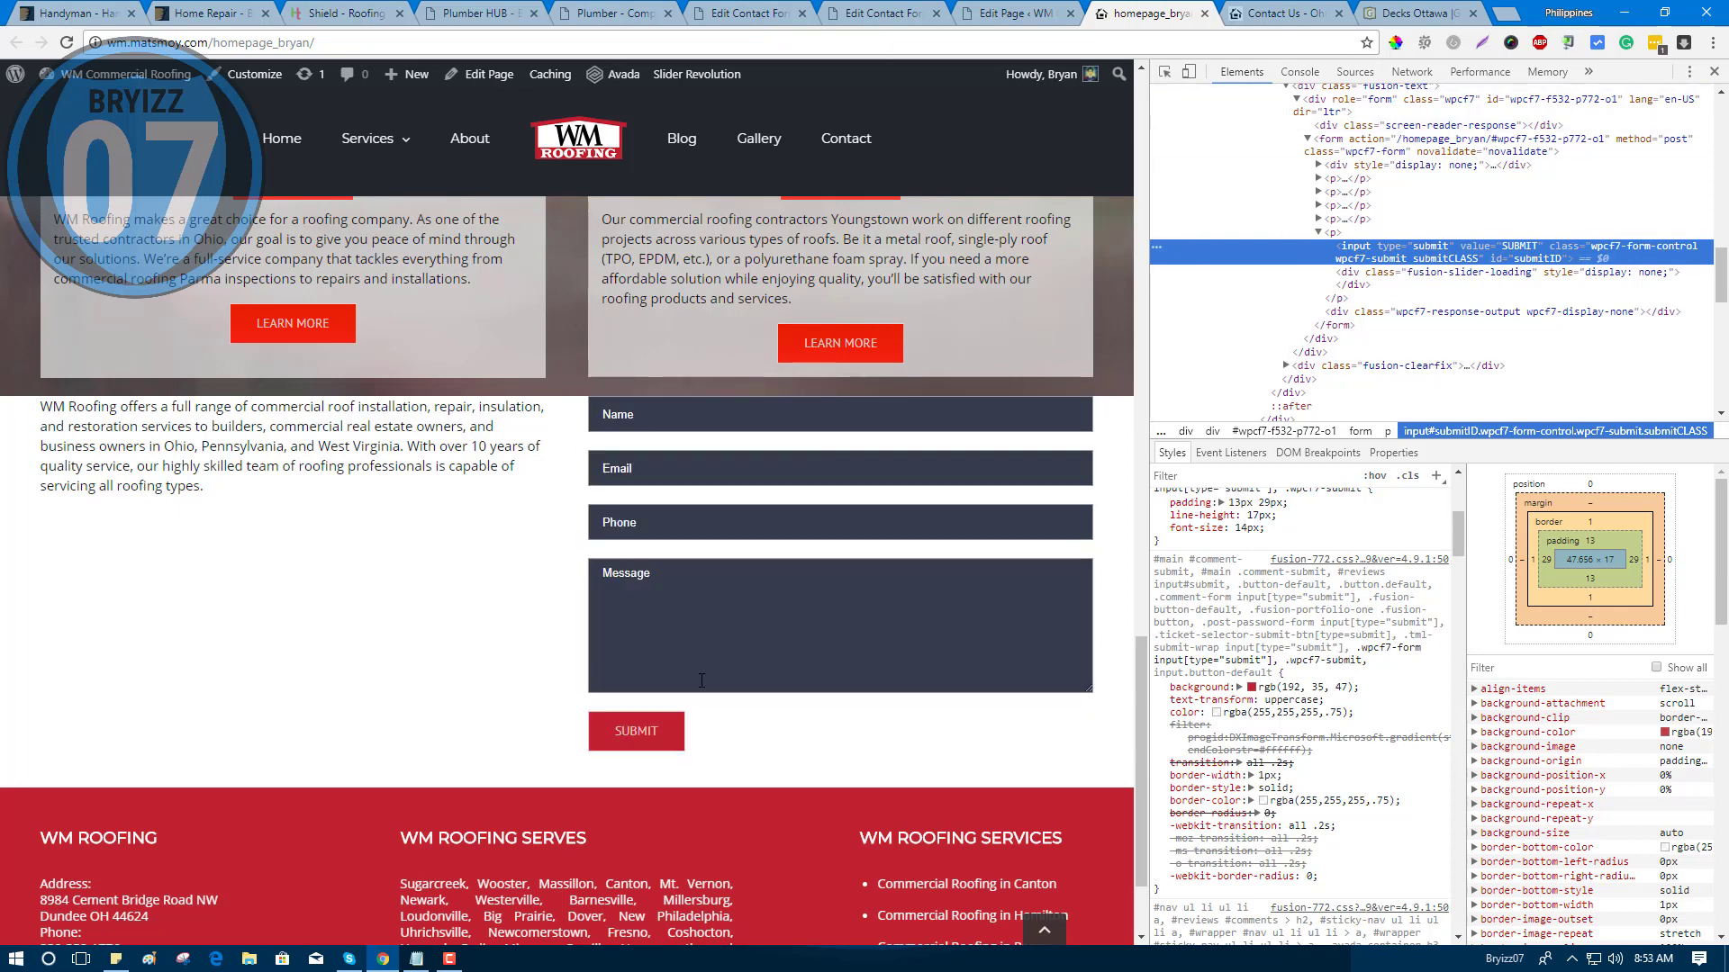
click(1712, 71)
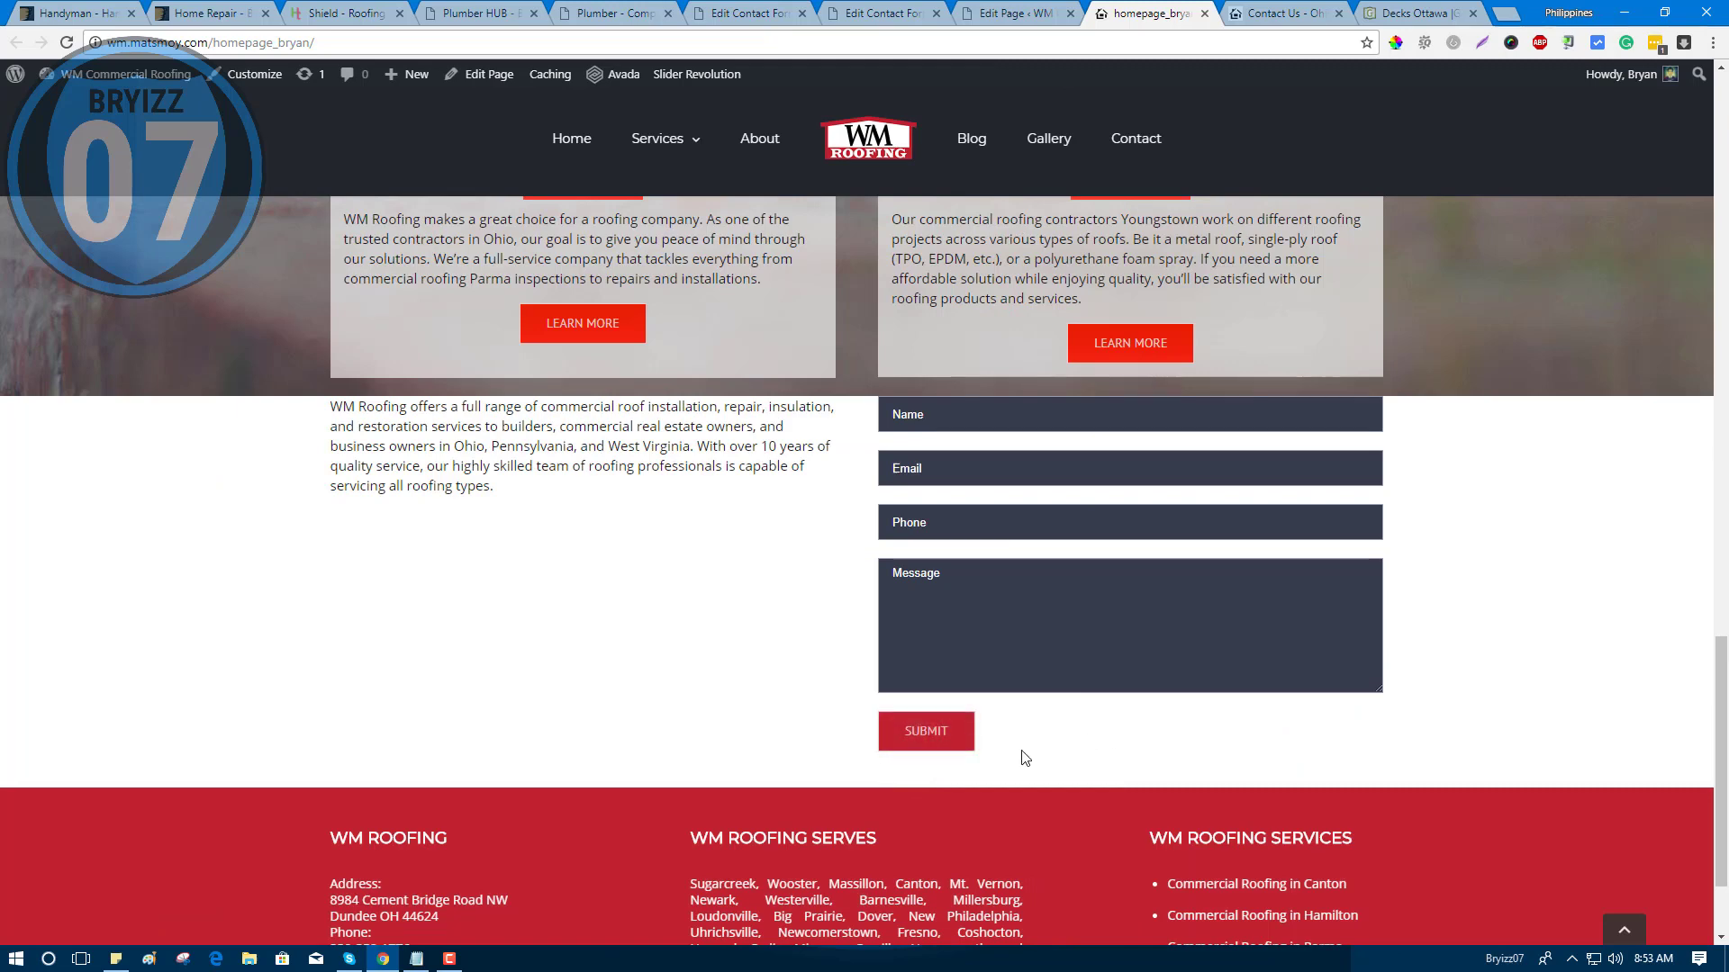
Inspect the submit button and start selecting its Styles rule selector.
right_click(934, 729)
click(985, 717)
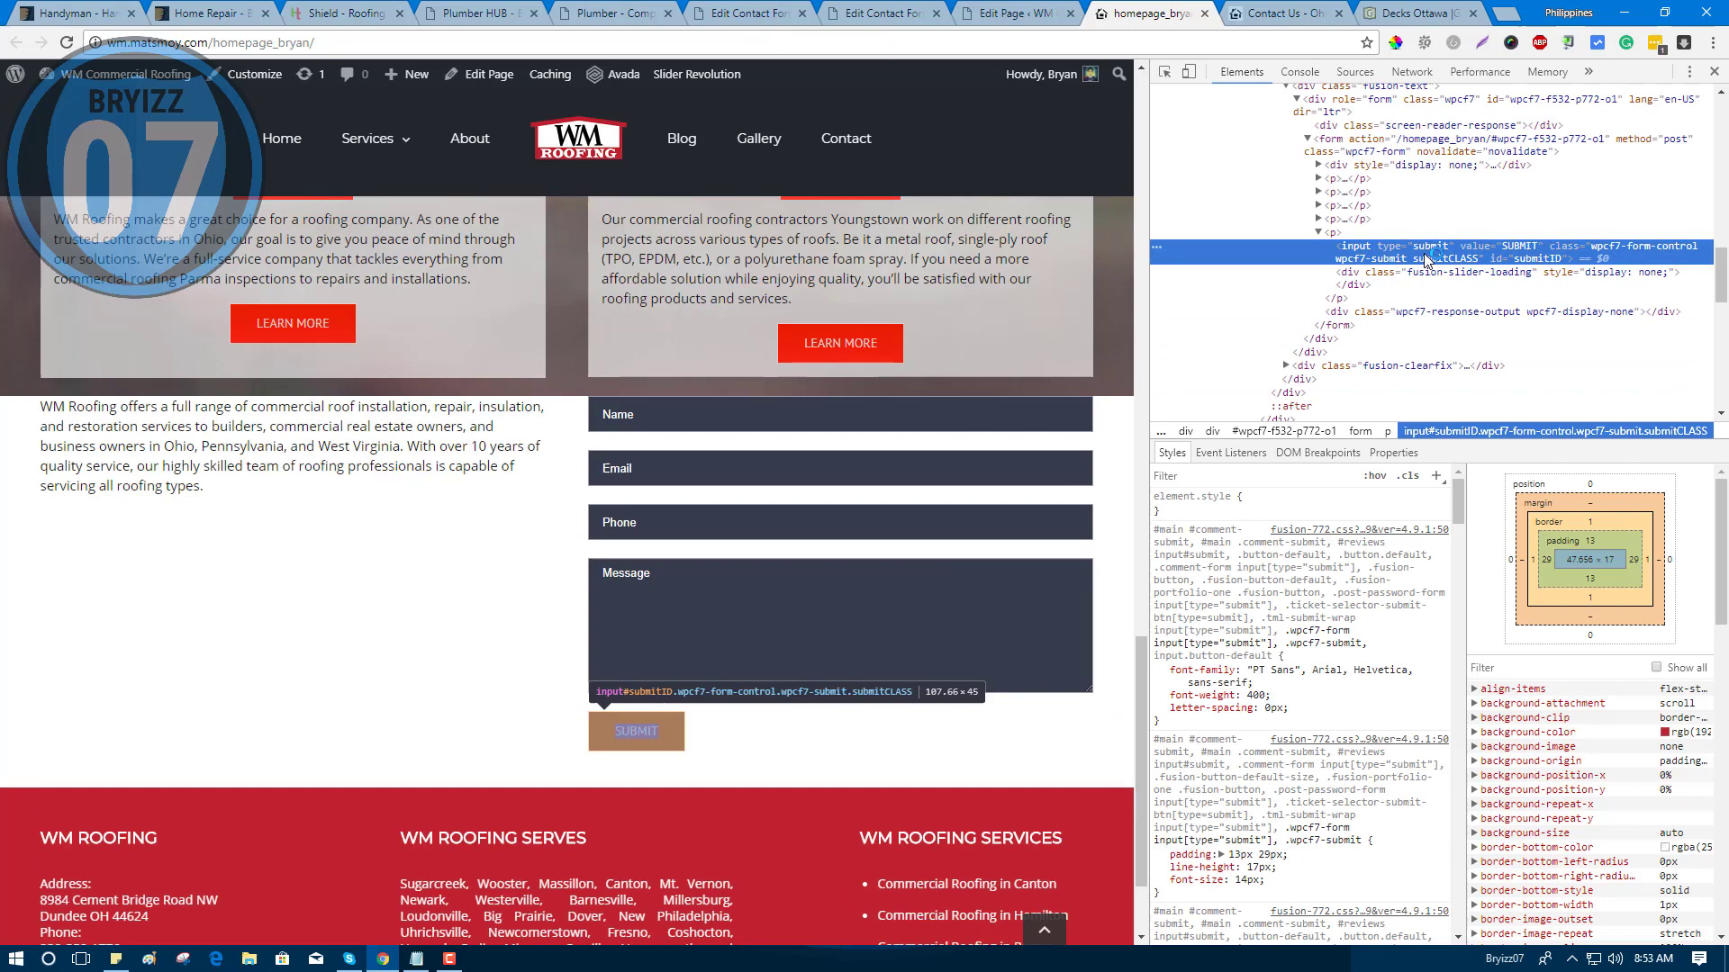
mouse_move(1284, 635)
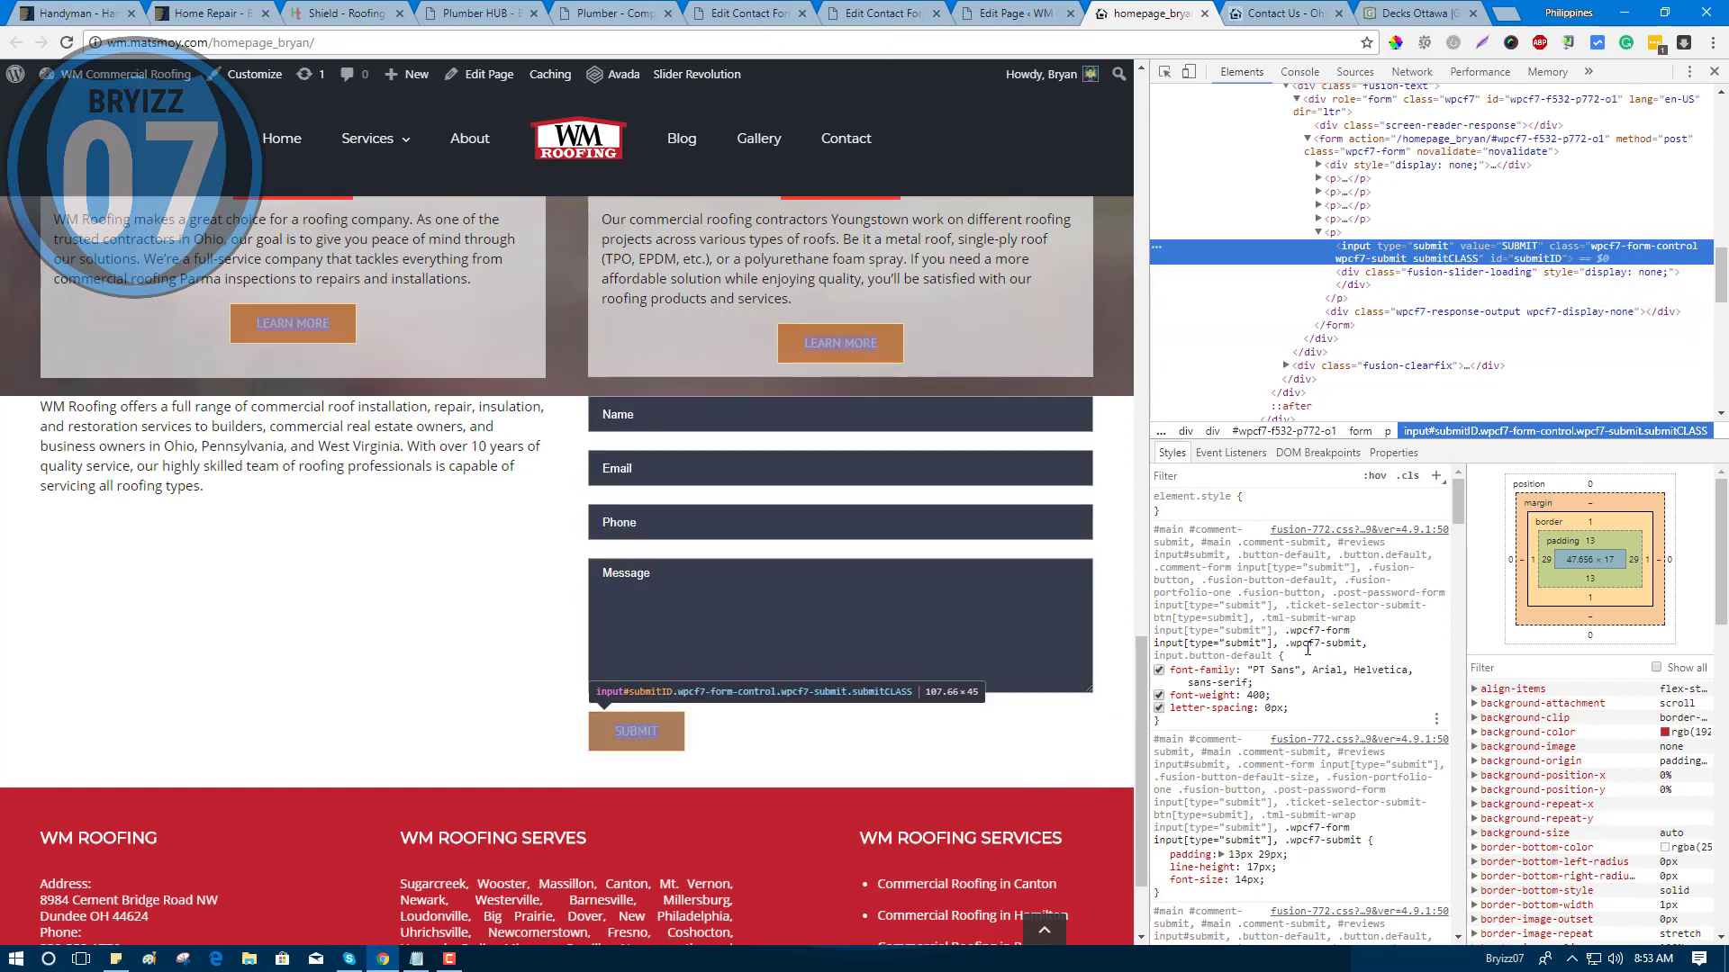
click(1286, 635)
mouse_move(1292, 637)
mouse_down()
mouse_move(1341, 642)
mouse_move(1292, 642)
mouse_up()
triple_click(1292, 636)
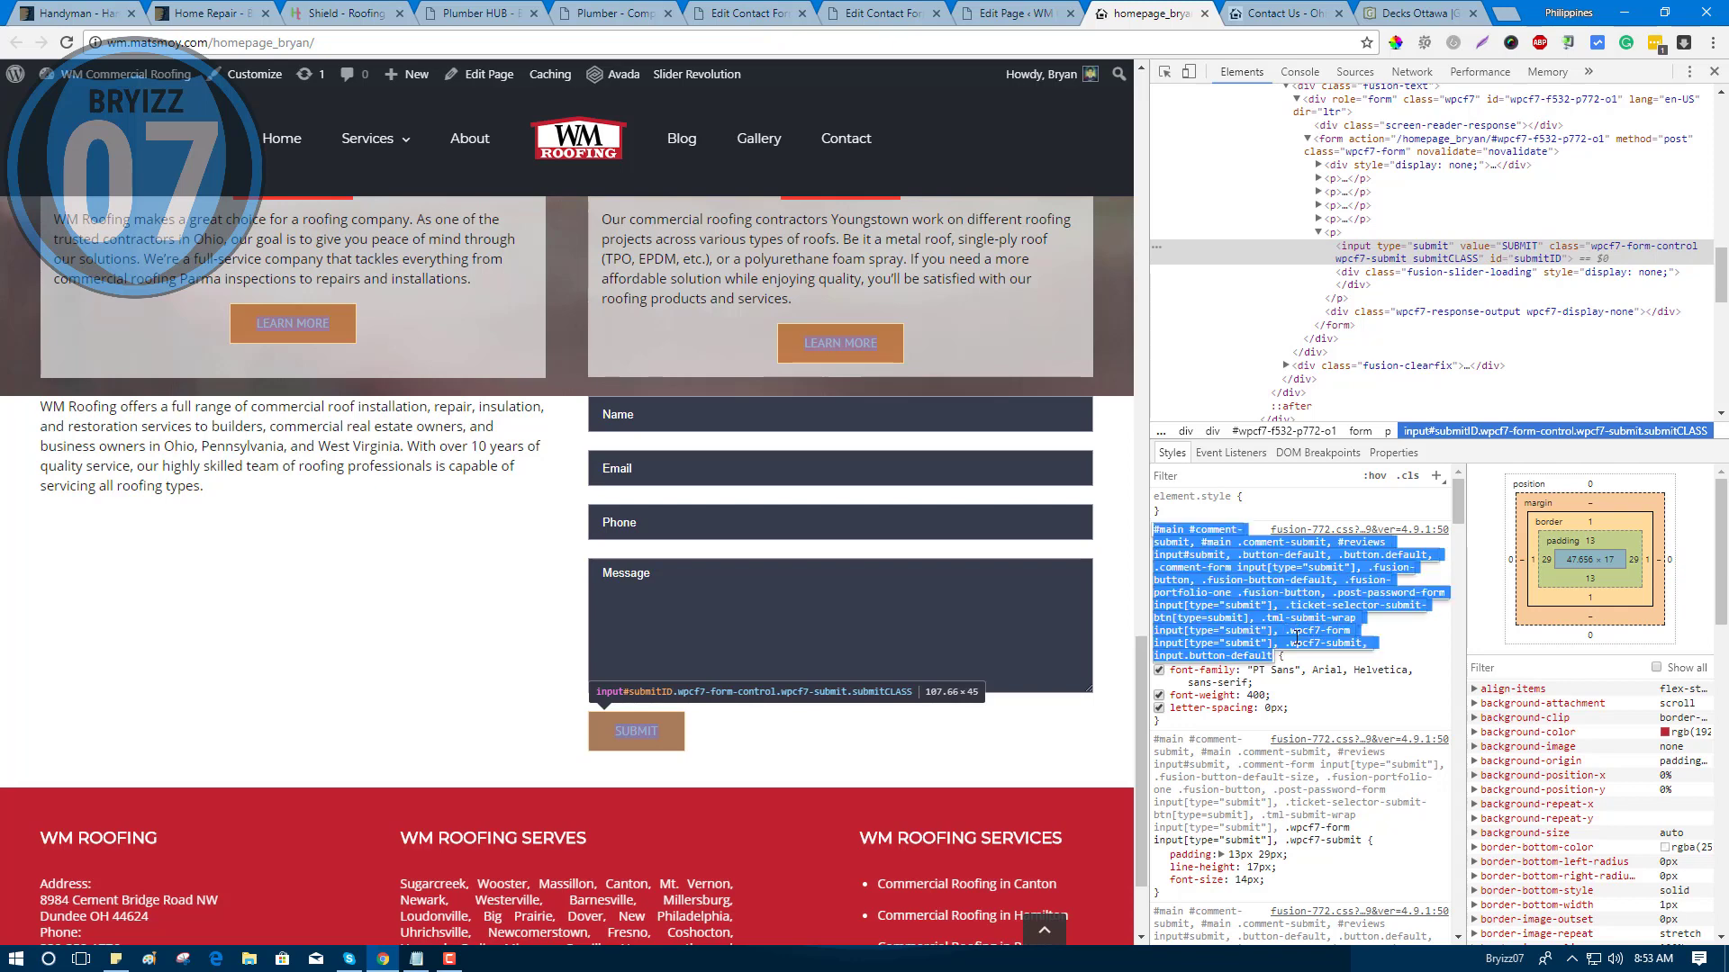
click(1290, 634)
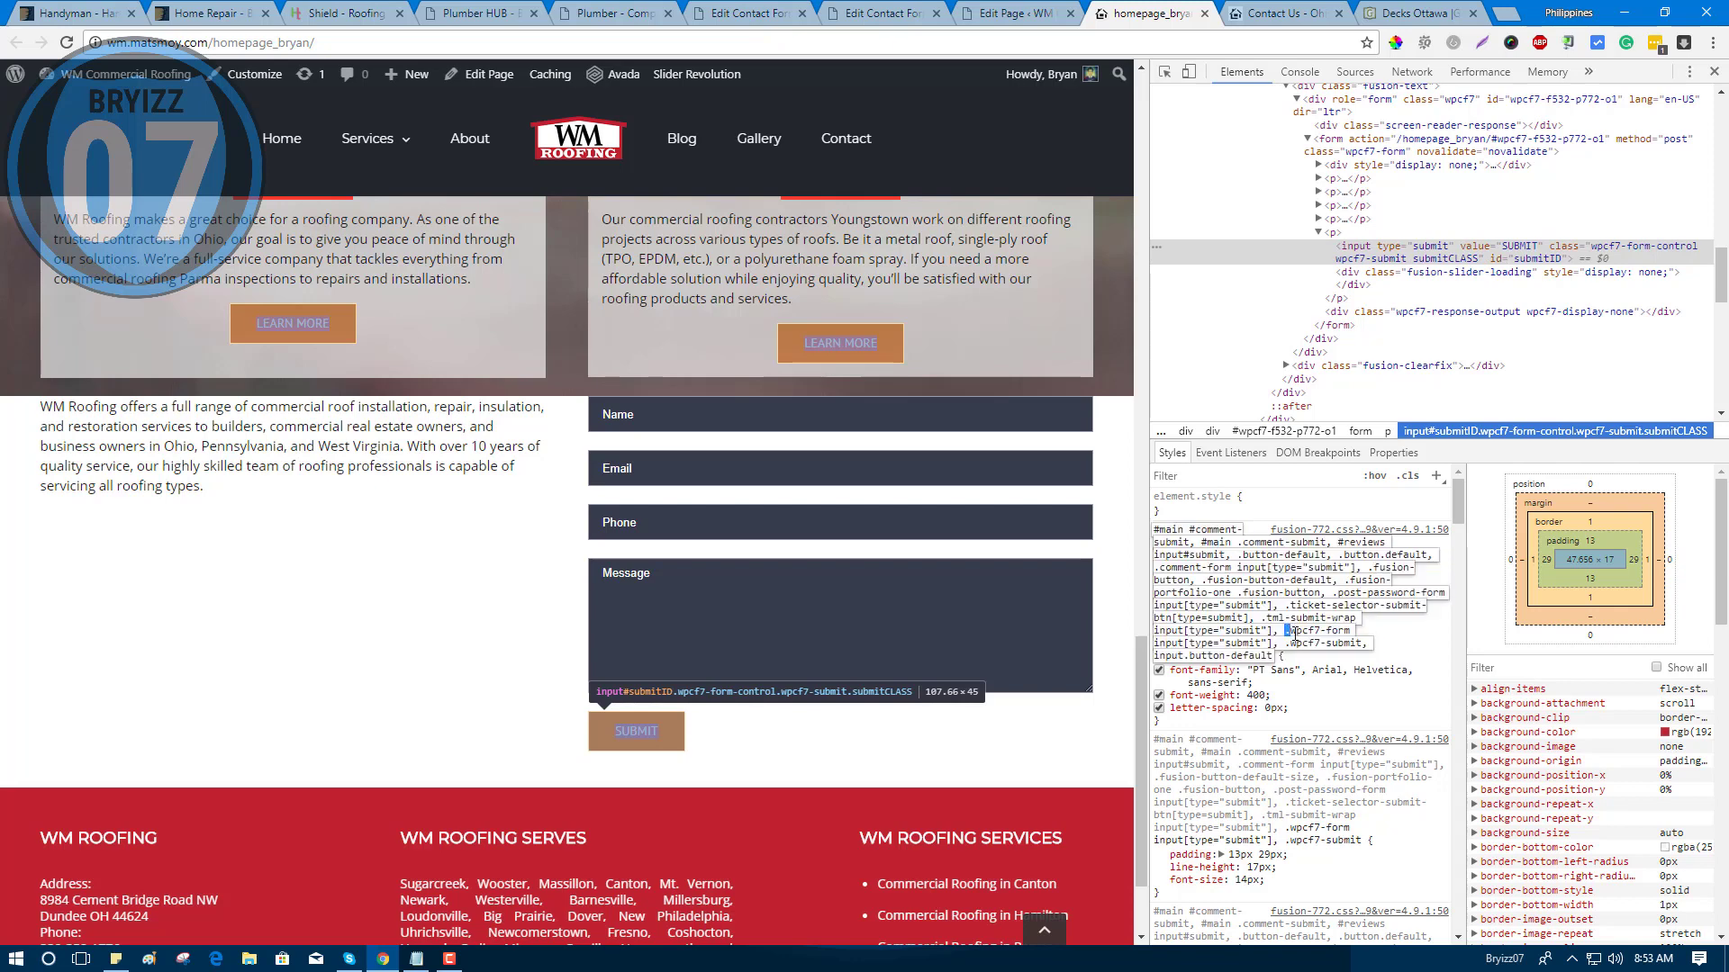
Copy the .wpcf7-form input[type="submit"] selector and reload to drop the red preview.
mouse_move(1287, 632)
mouse_down()
mouse_move(1235, 645)
mouse_move(1259, 647)
mouse_up()
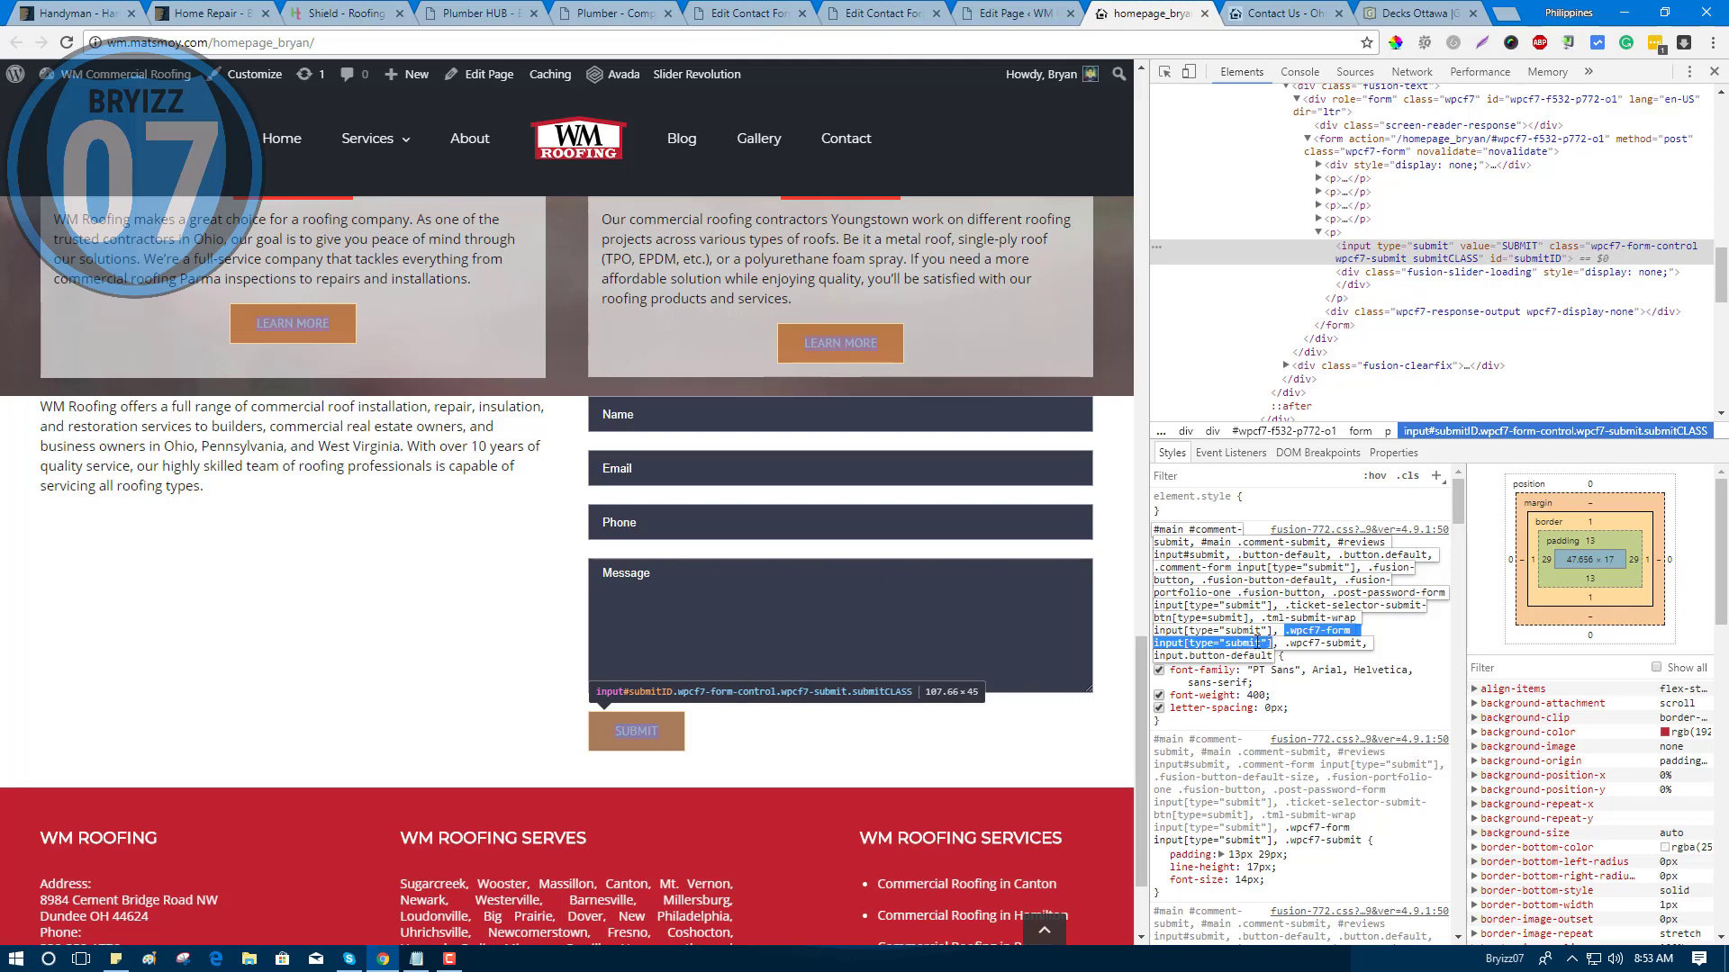
right_click(1260, 644)
click(1284, 679)
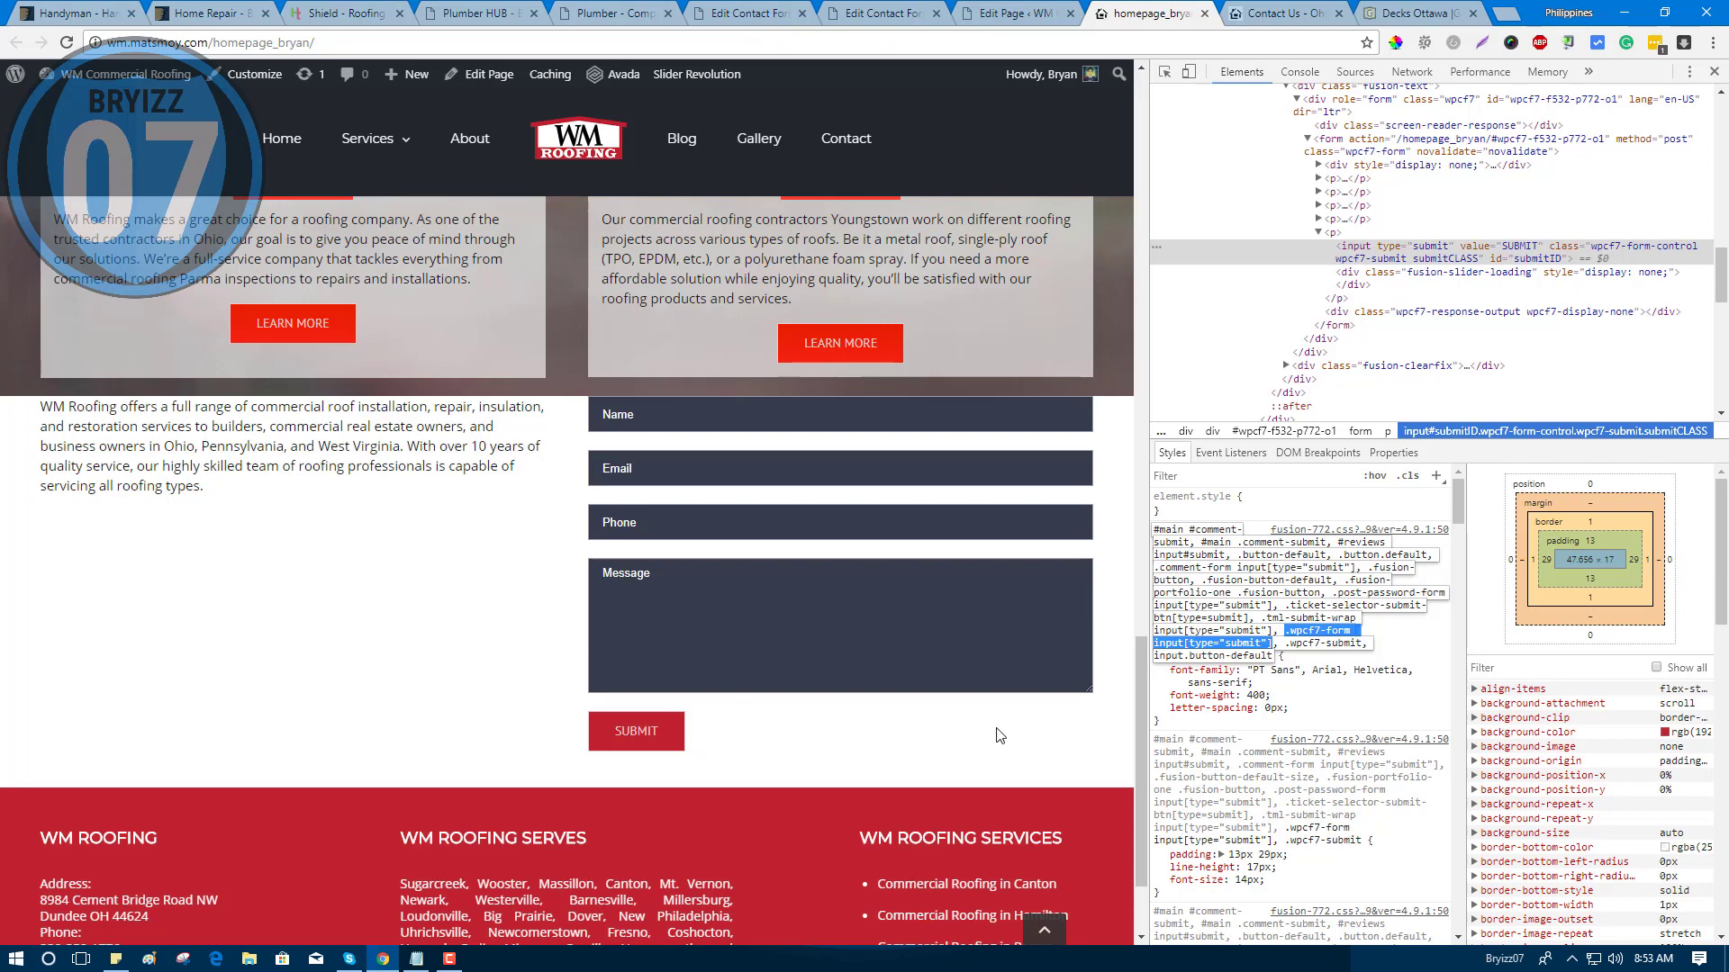
click(650, 735)
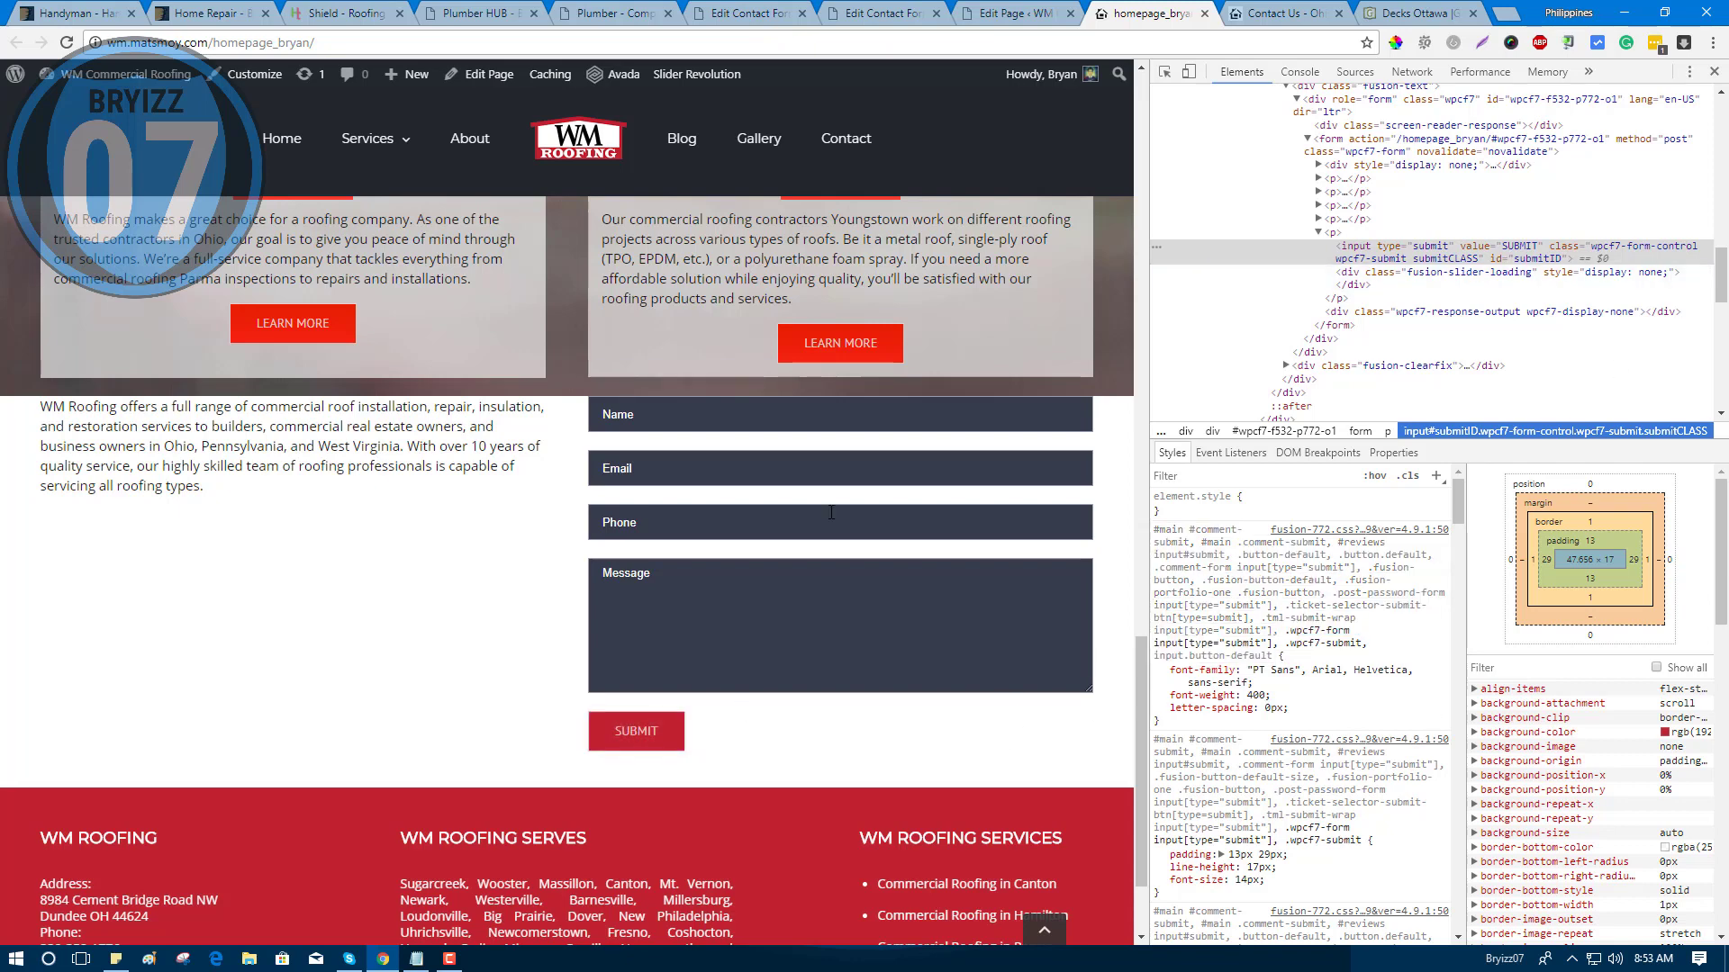
click(67, 42)
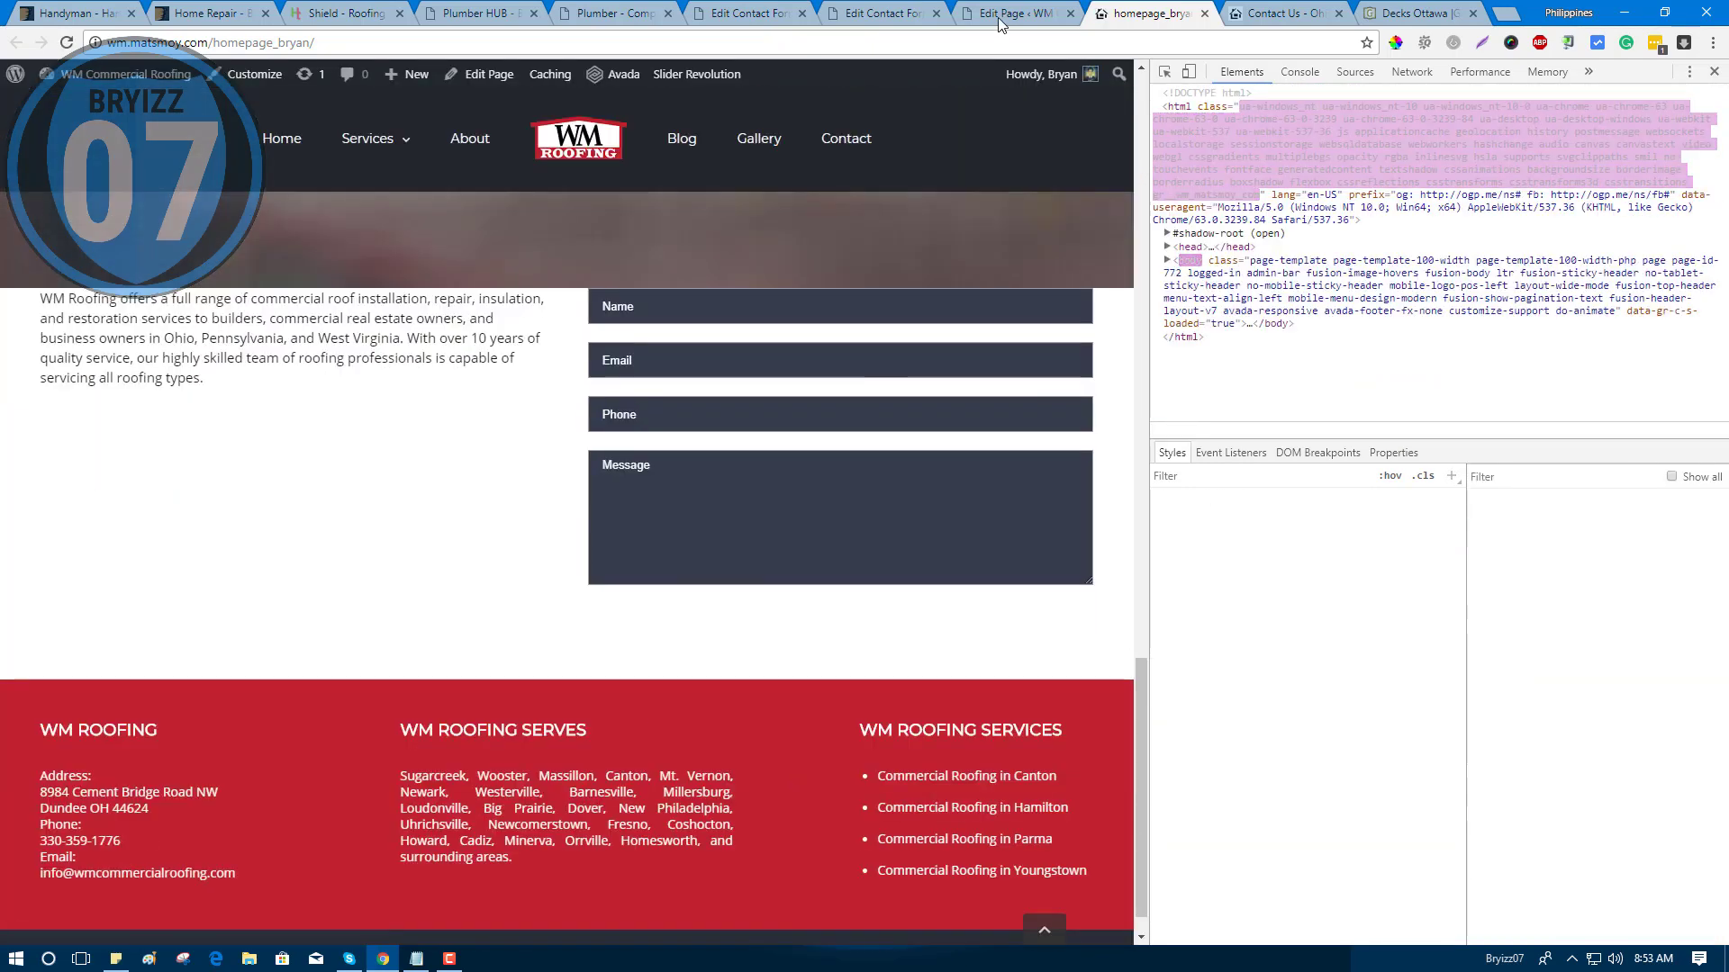
Show the homepage's custom CSS code in the Fusion Builder page editor.
click(998, 12)
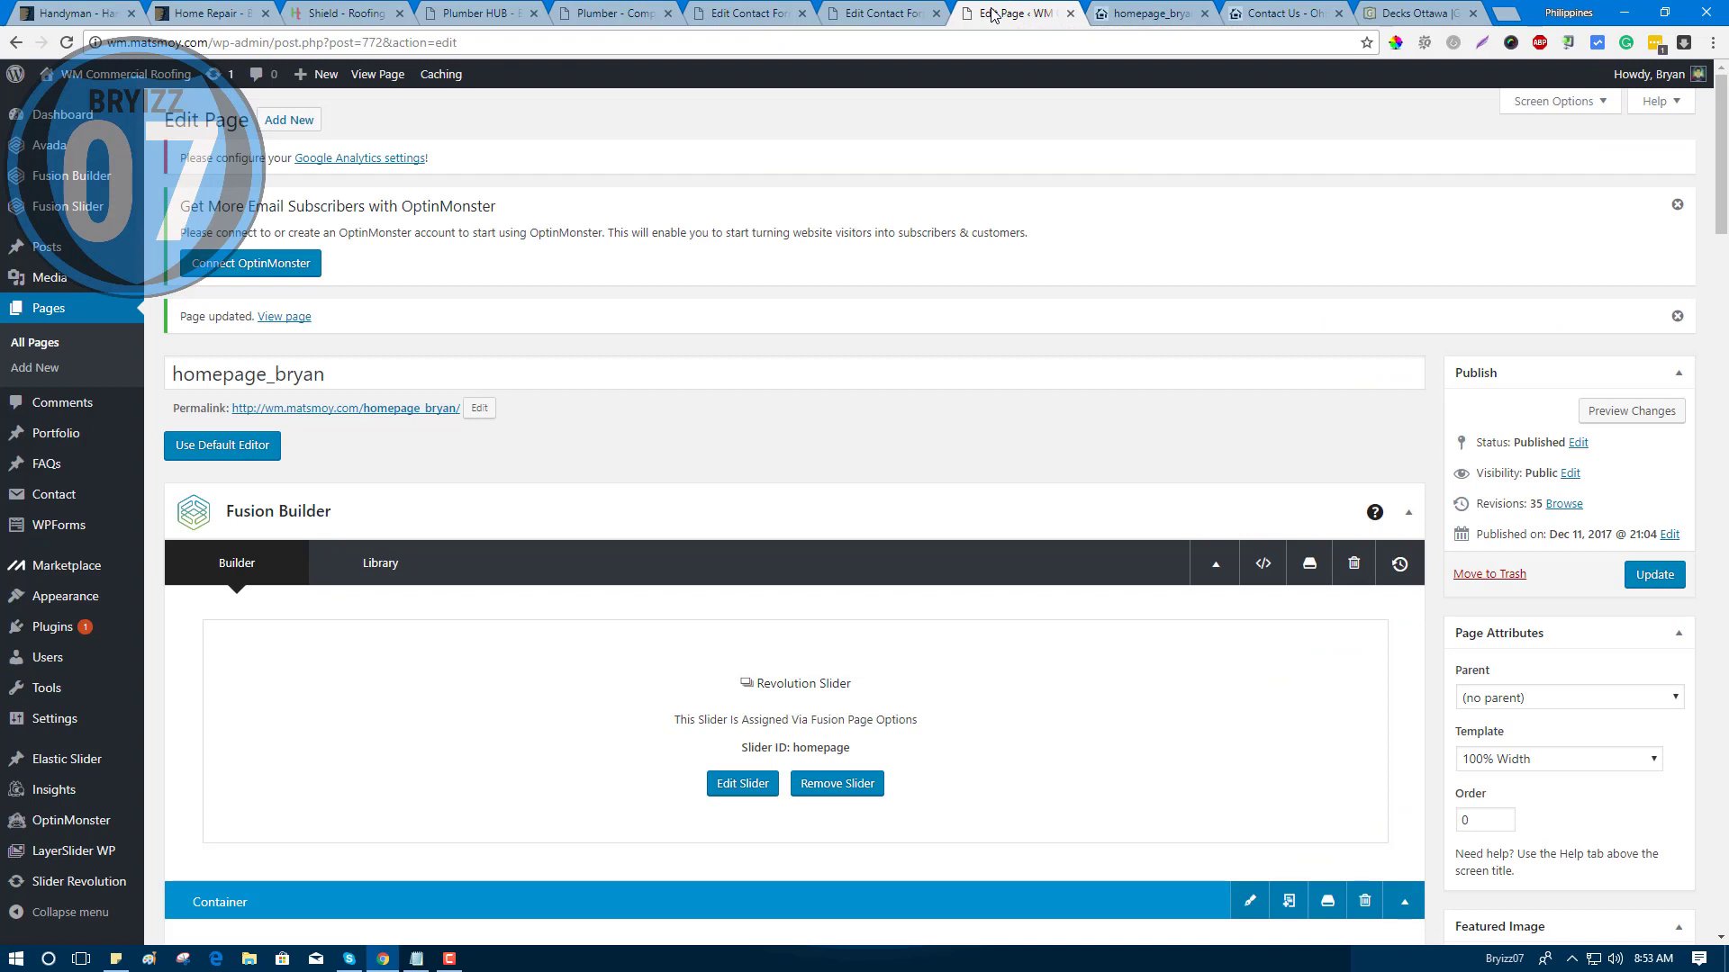
drag(1724, 135, 1725, 180)
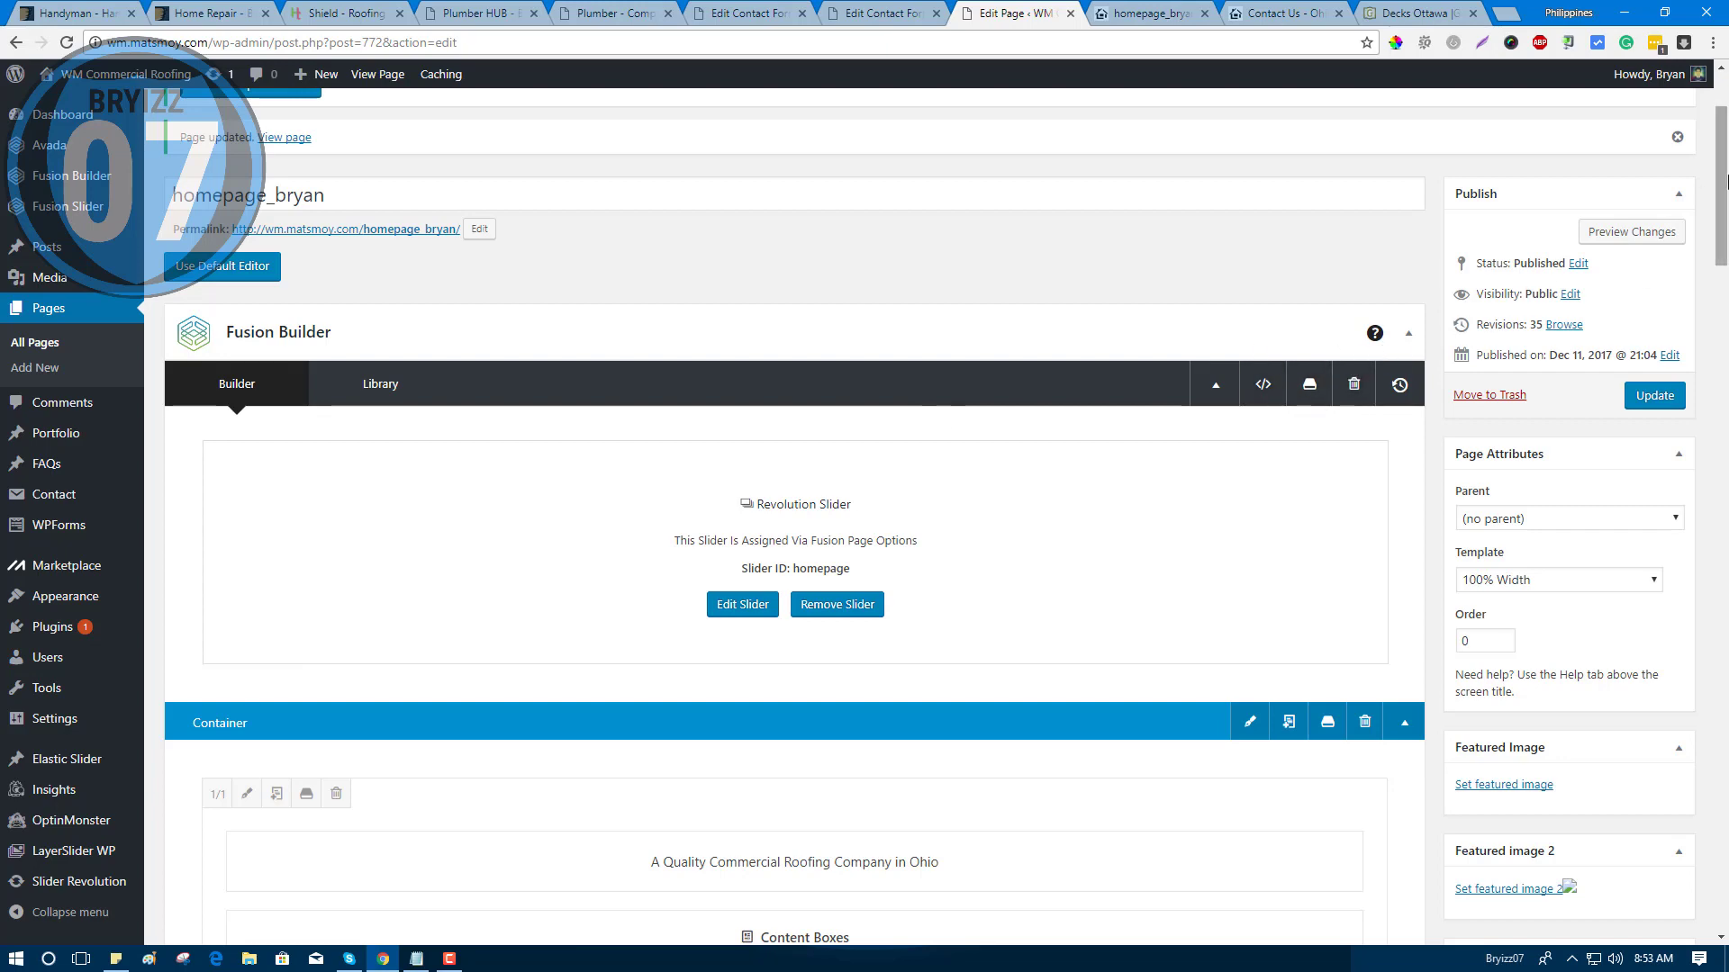
scroll(1270, 389, down, 3)
scroll(1270, 389, up, 3)
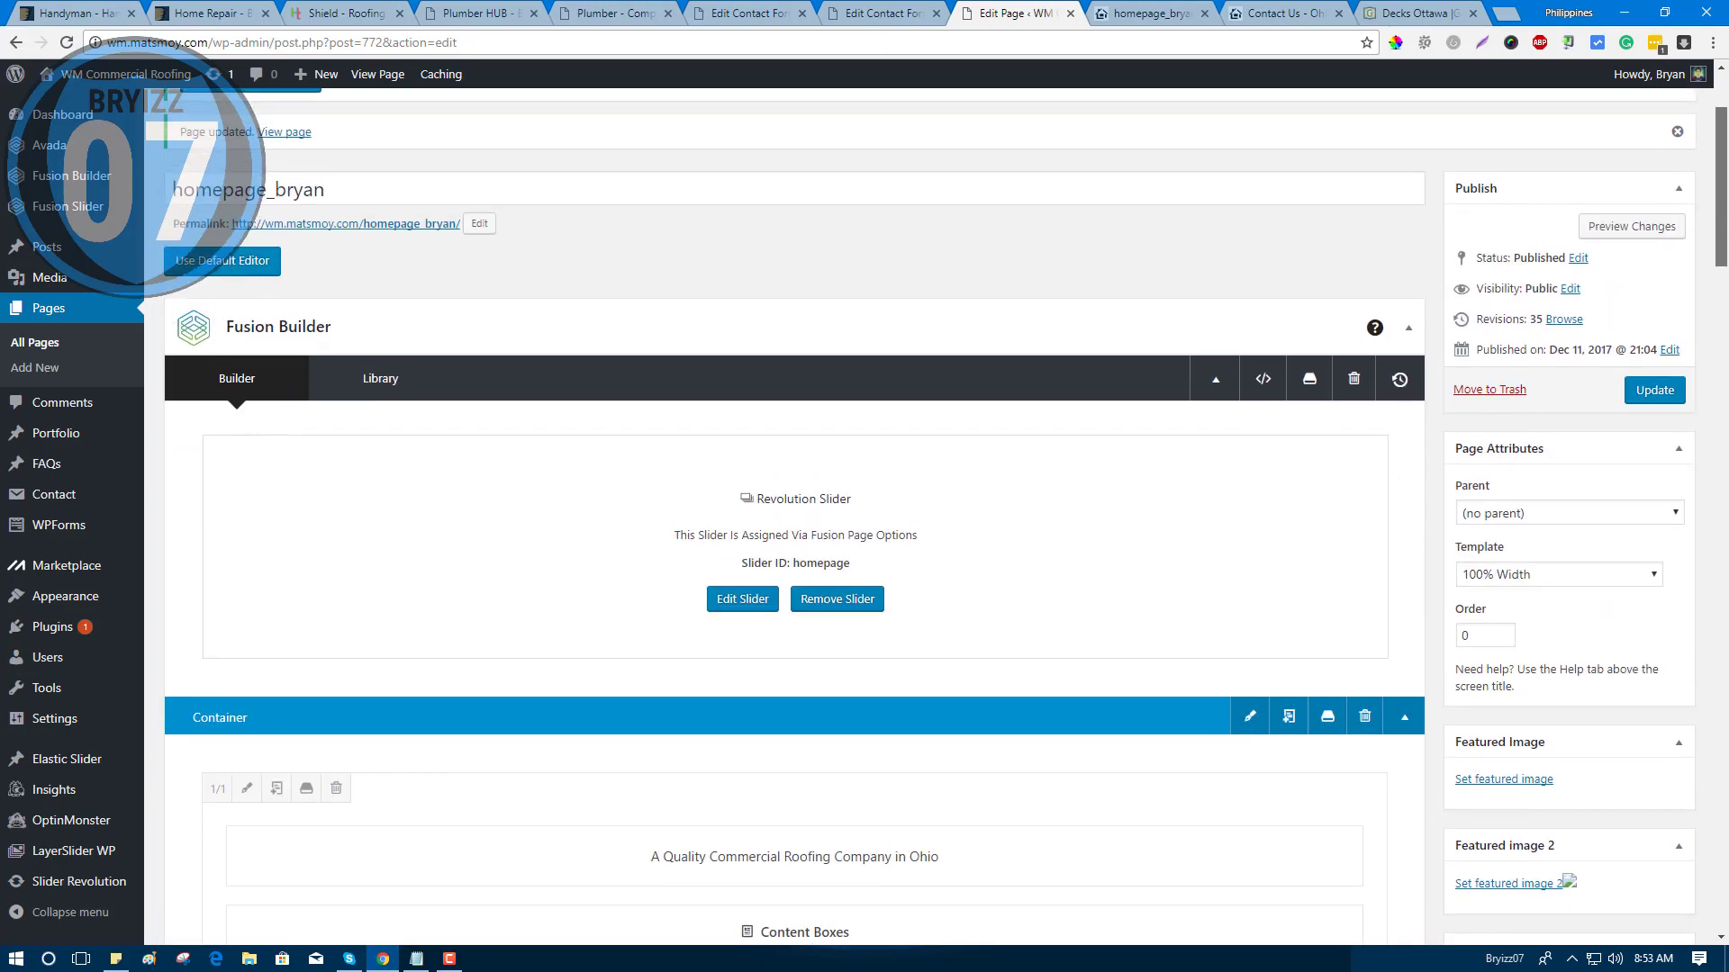
scroll(1726, 163, down, 2)
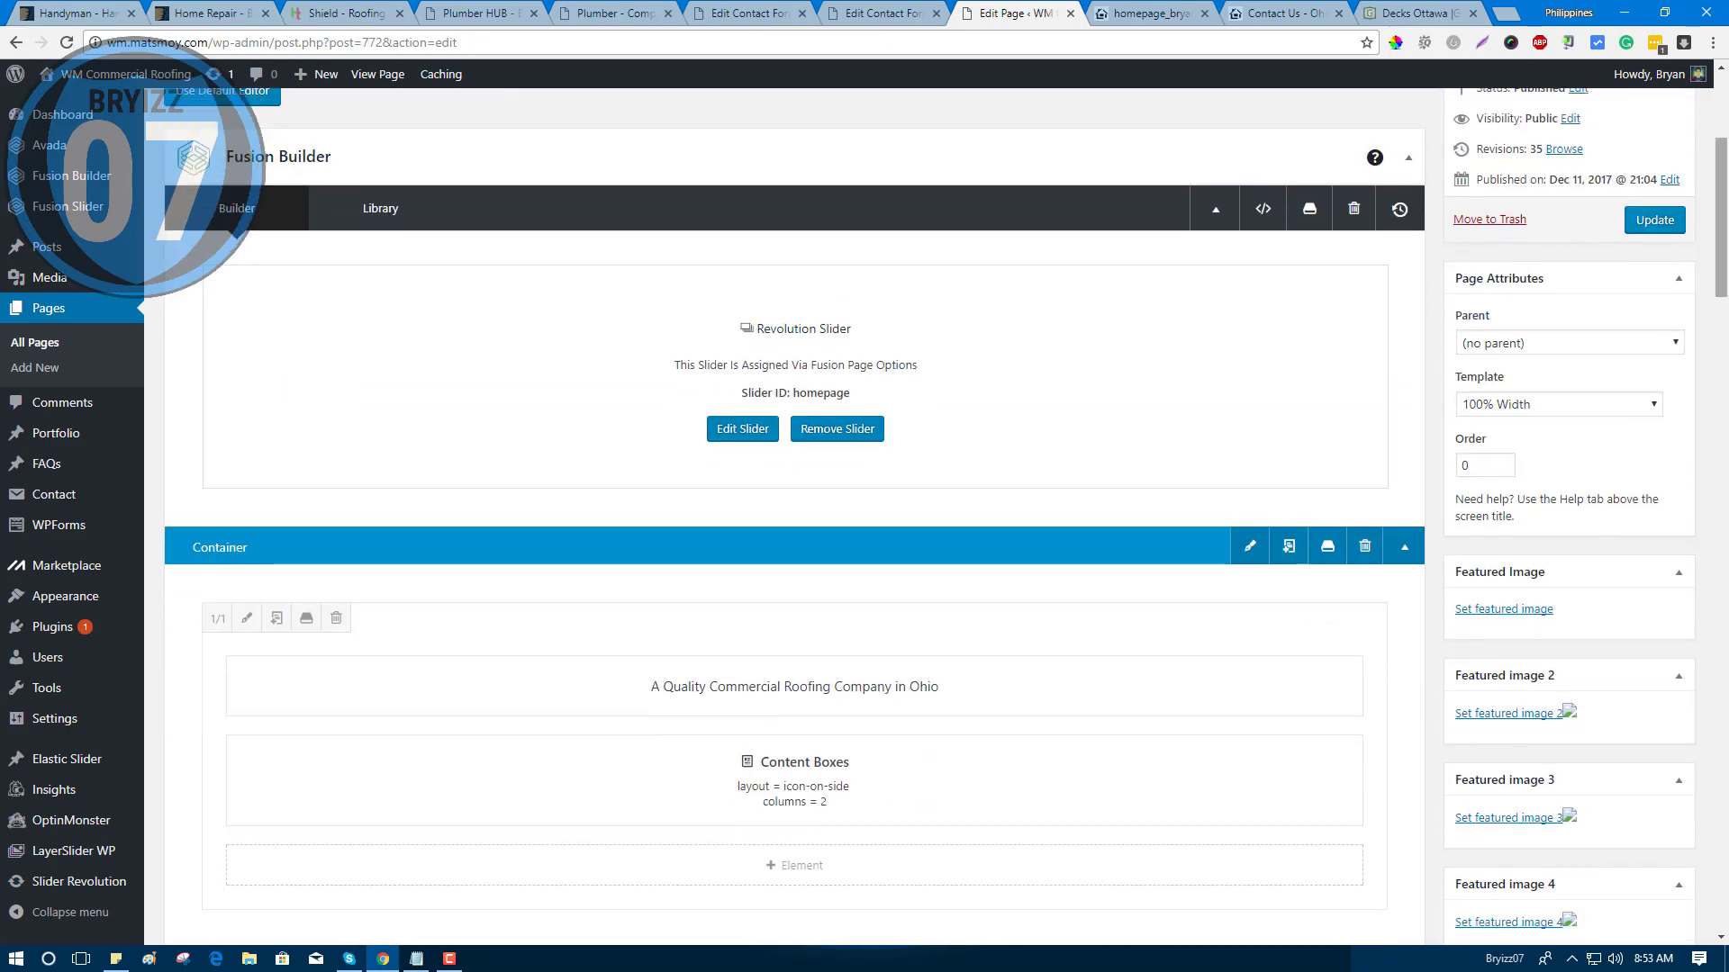
scroll(1725, 163, up, 3)
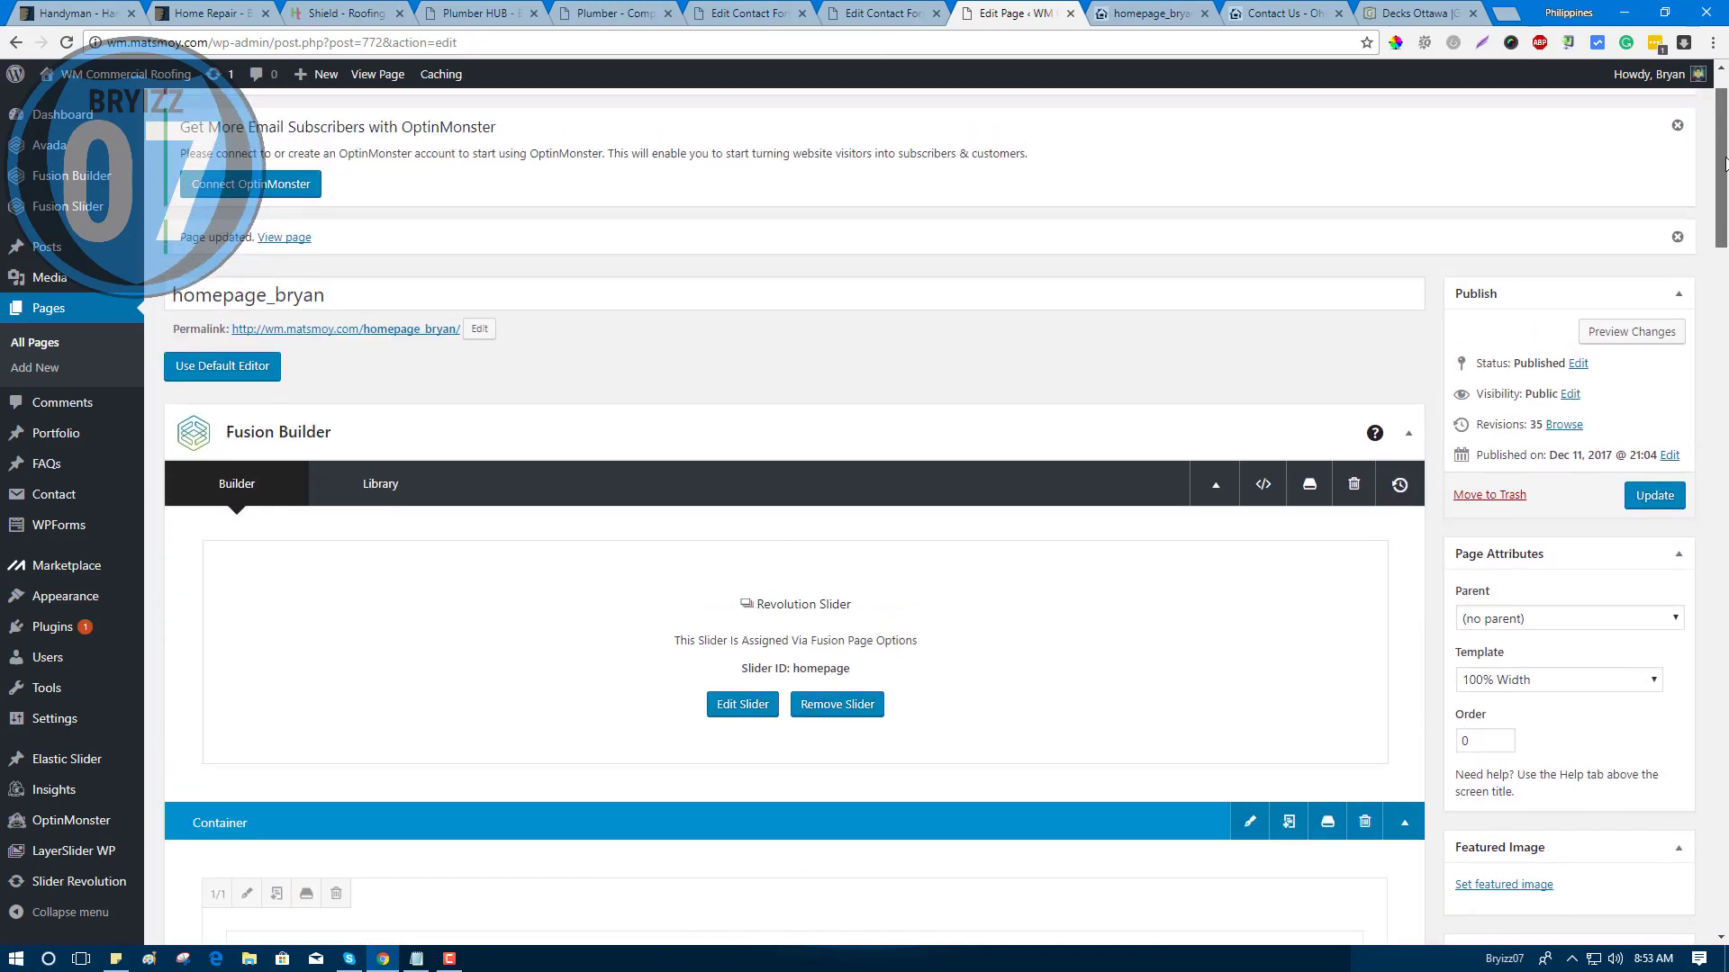
click(1262, 483)
scroll(861, 528, down, 1)
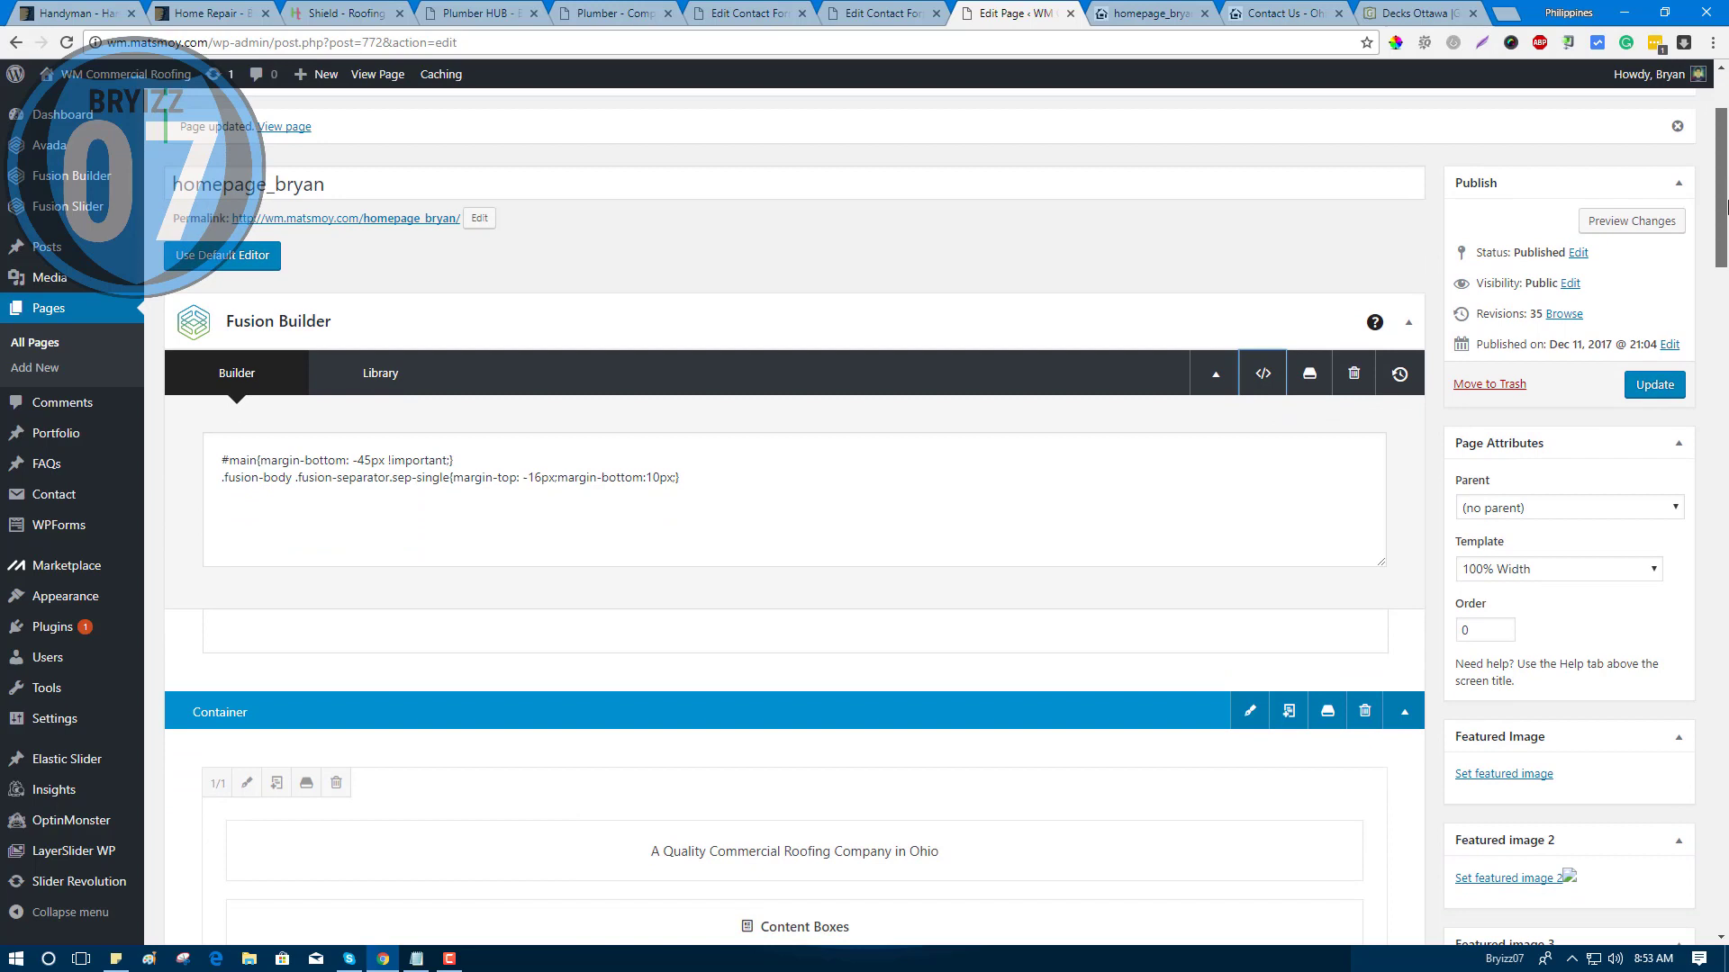
click(746, 483)
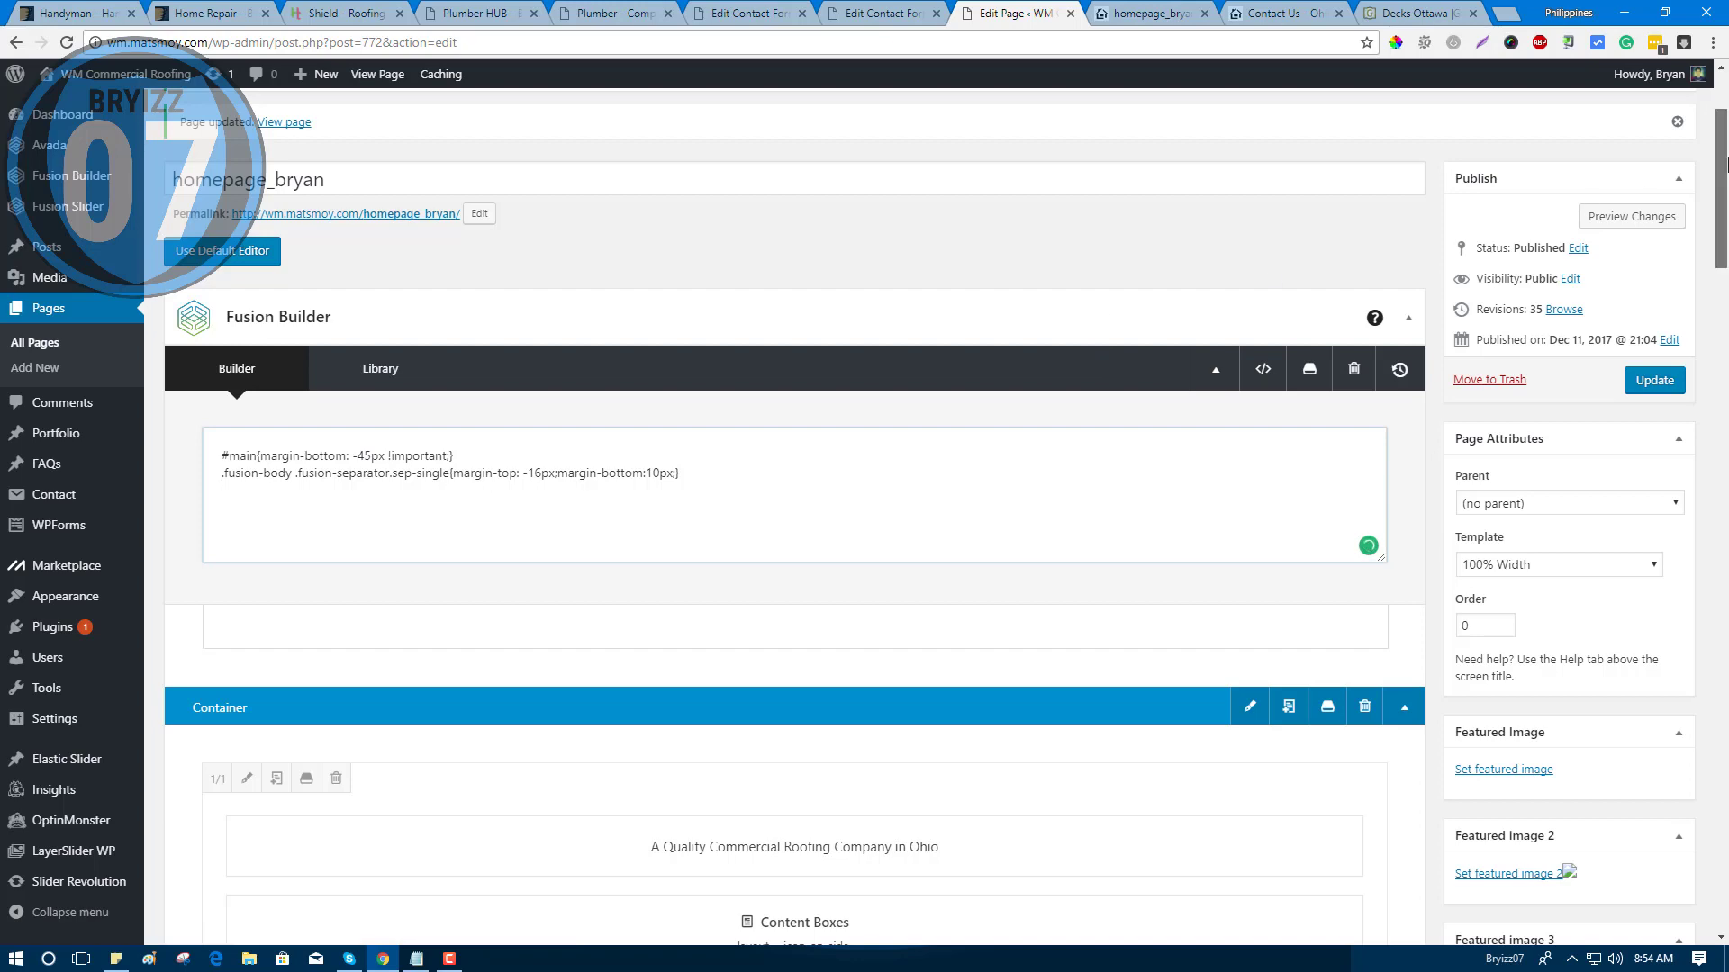
scroll(1177, 194, down, 1)
scroll(1189, 405, up, 2)
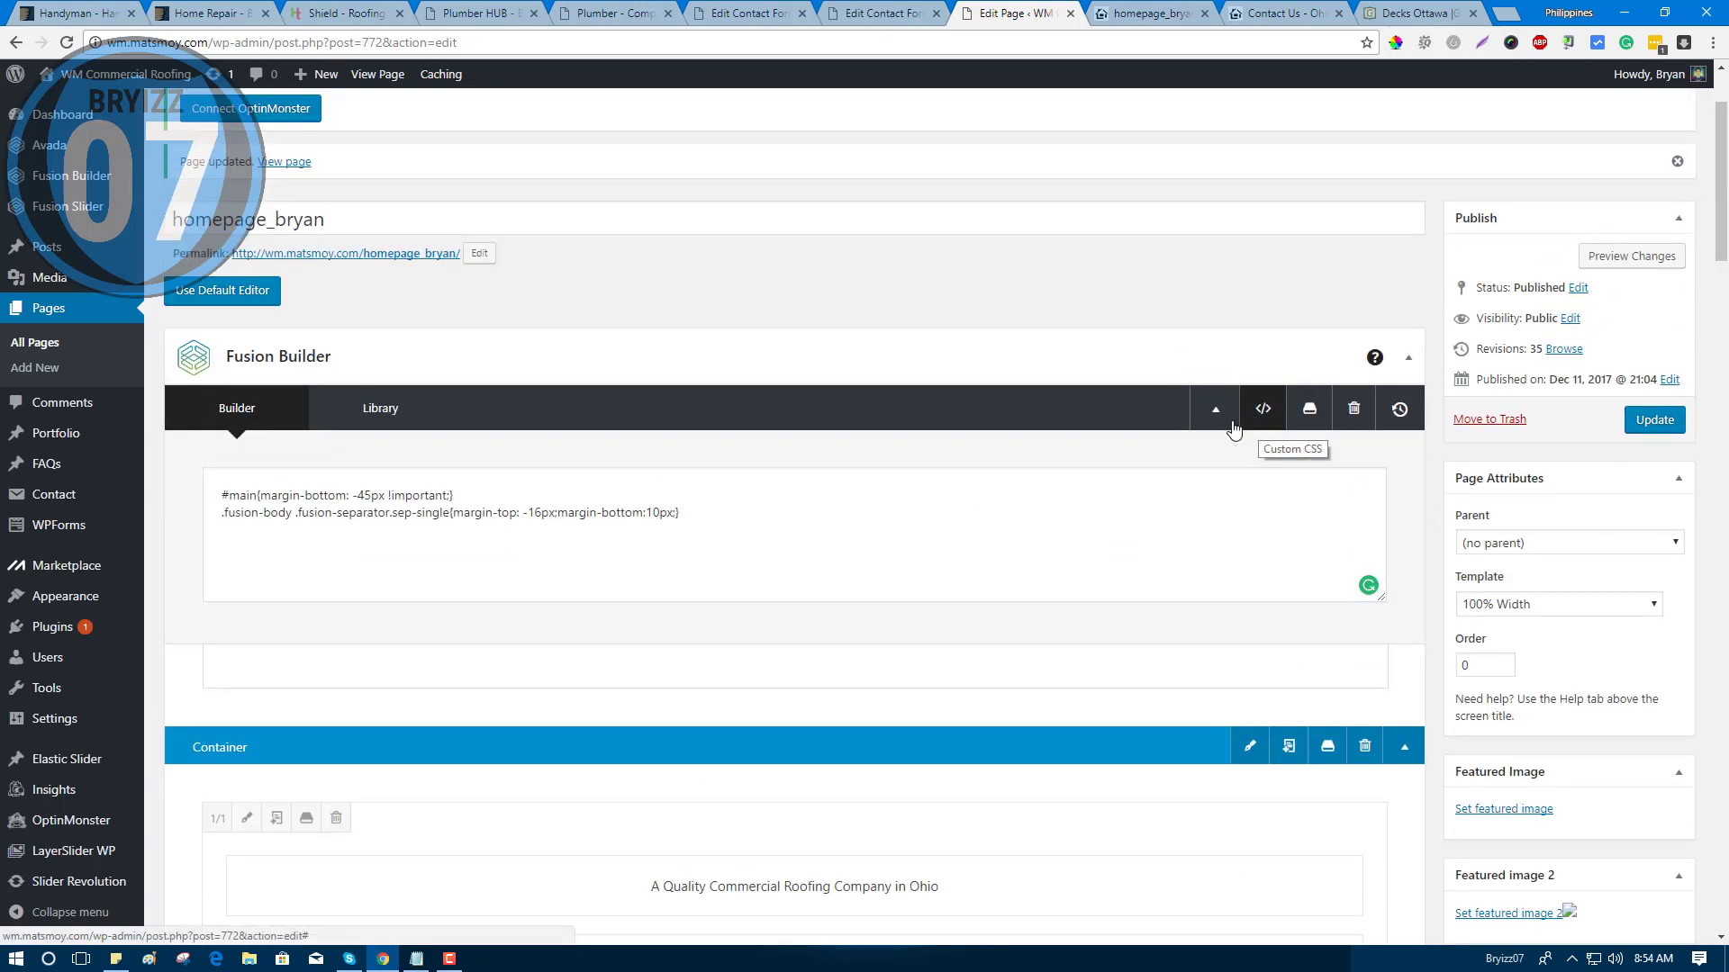
scroll(1726, 177, down, 1)
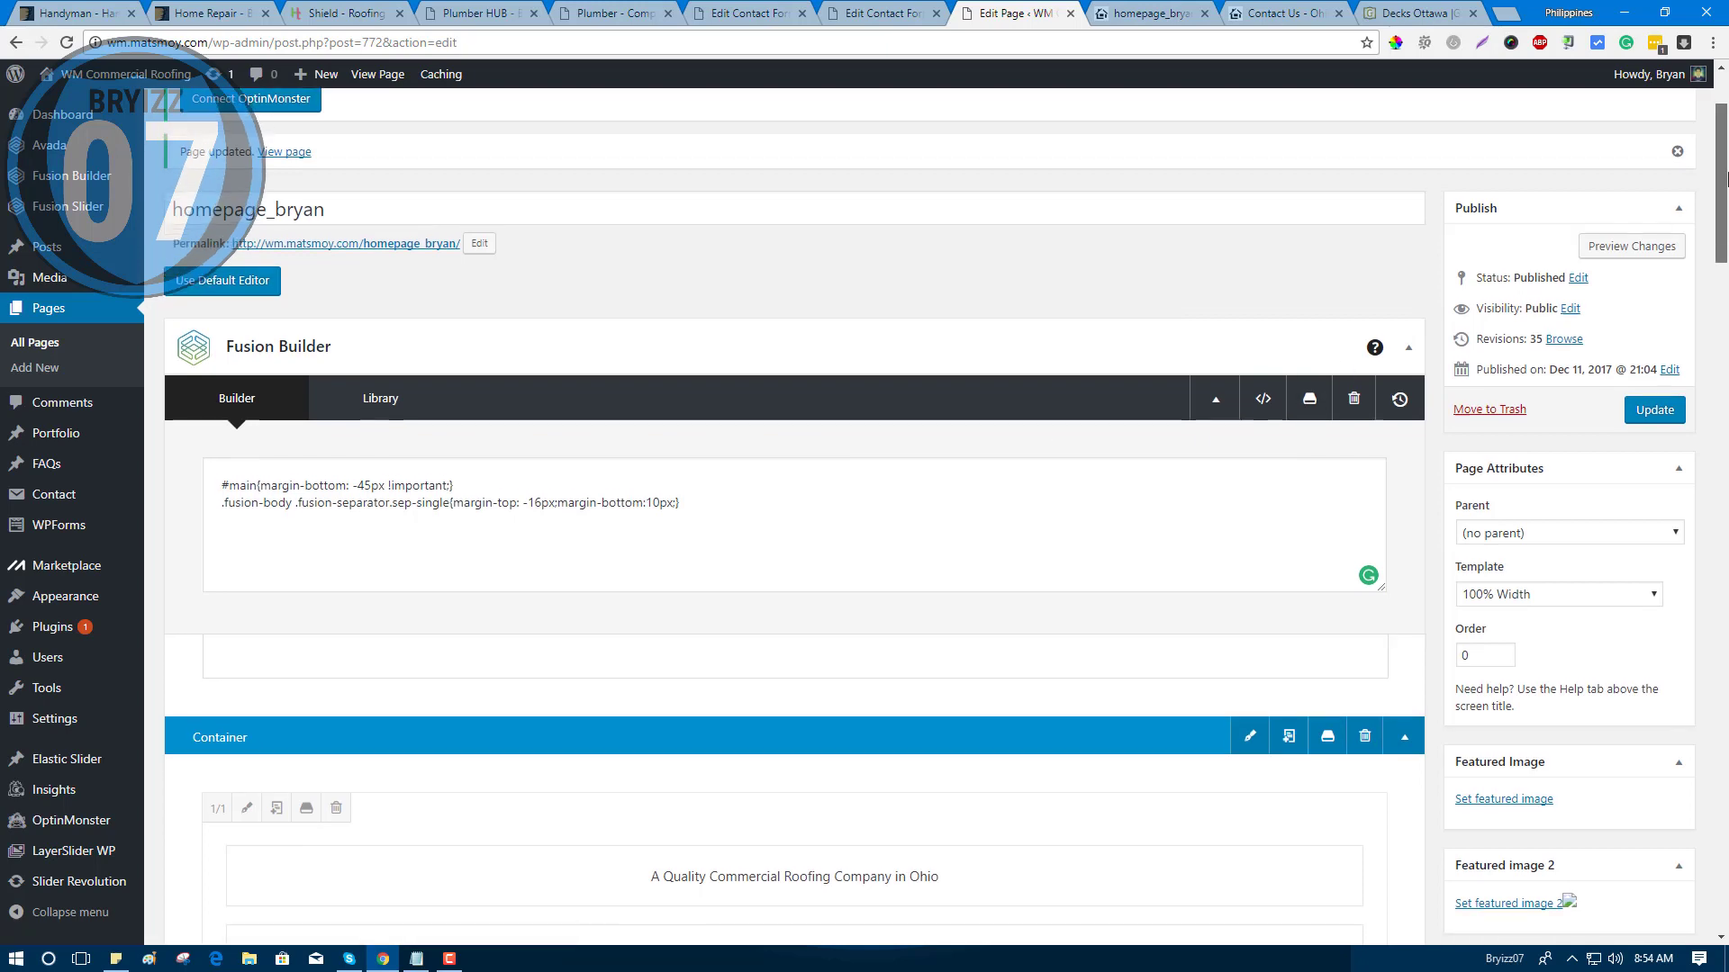
drag(1725, 177, 1727, 186)
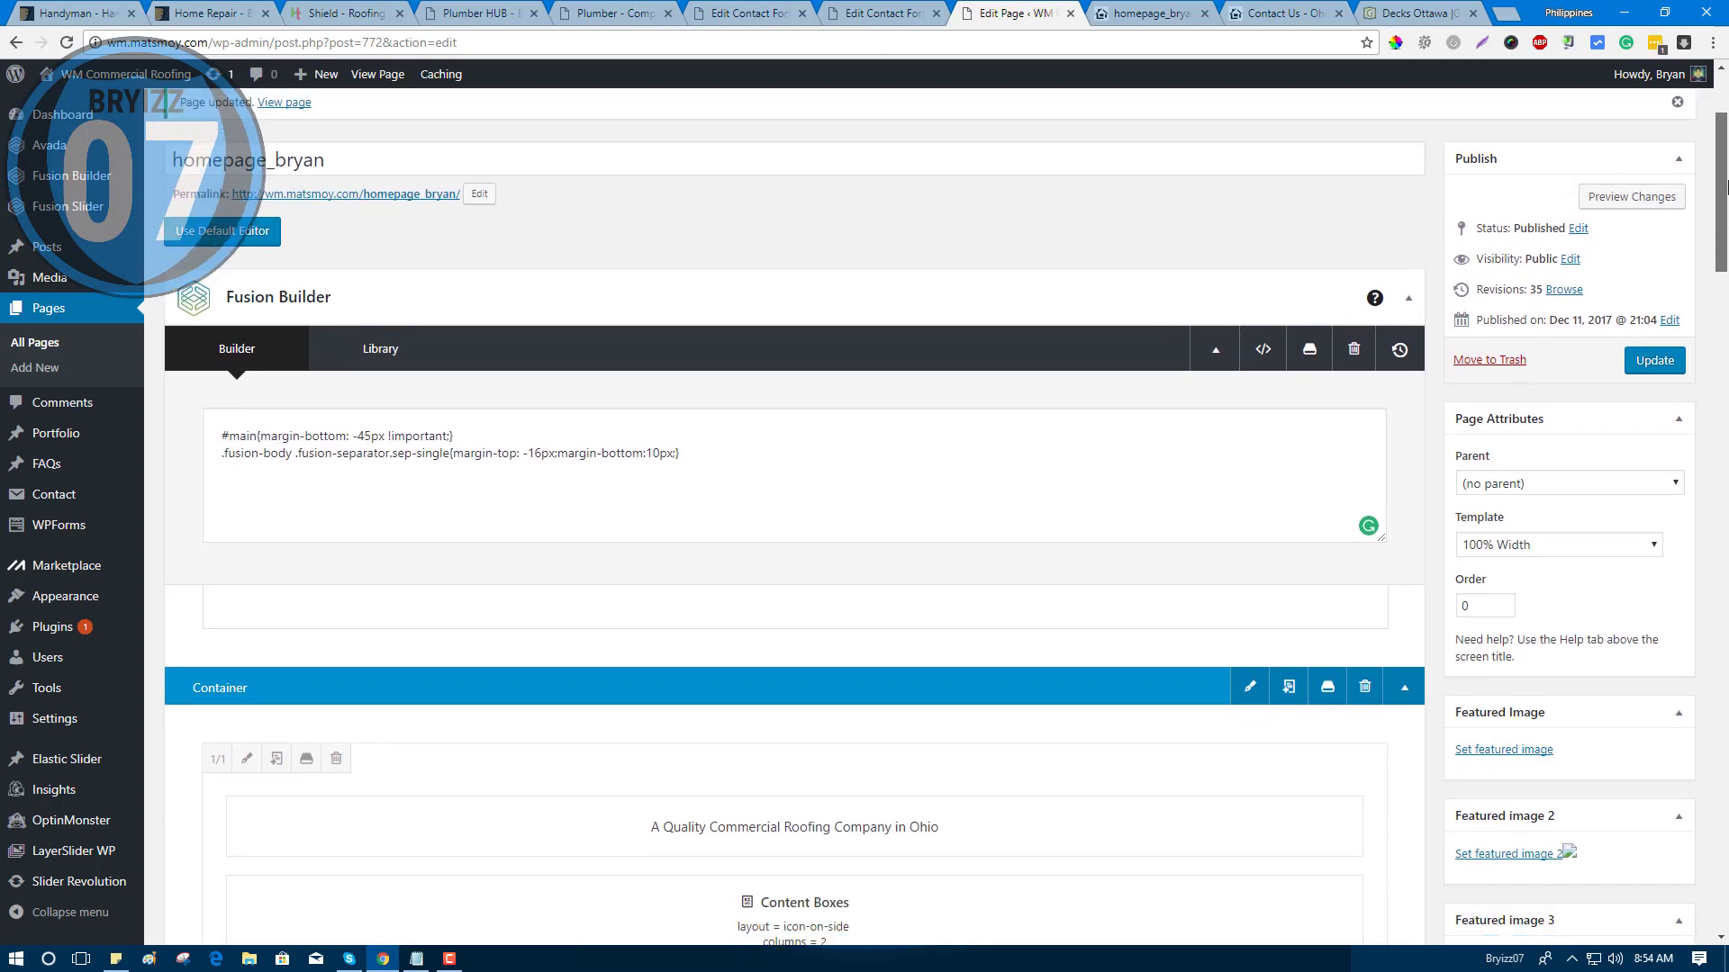
click(1118, 11)
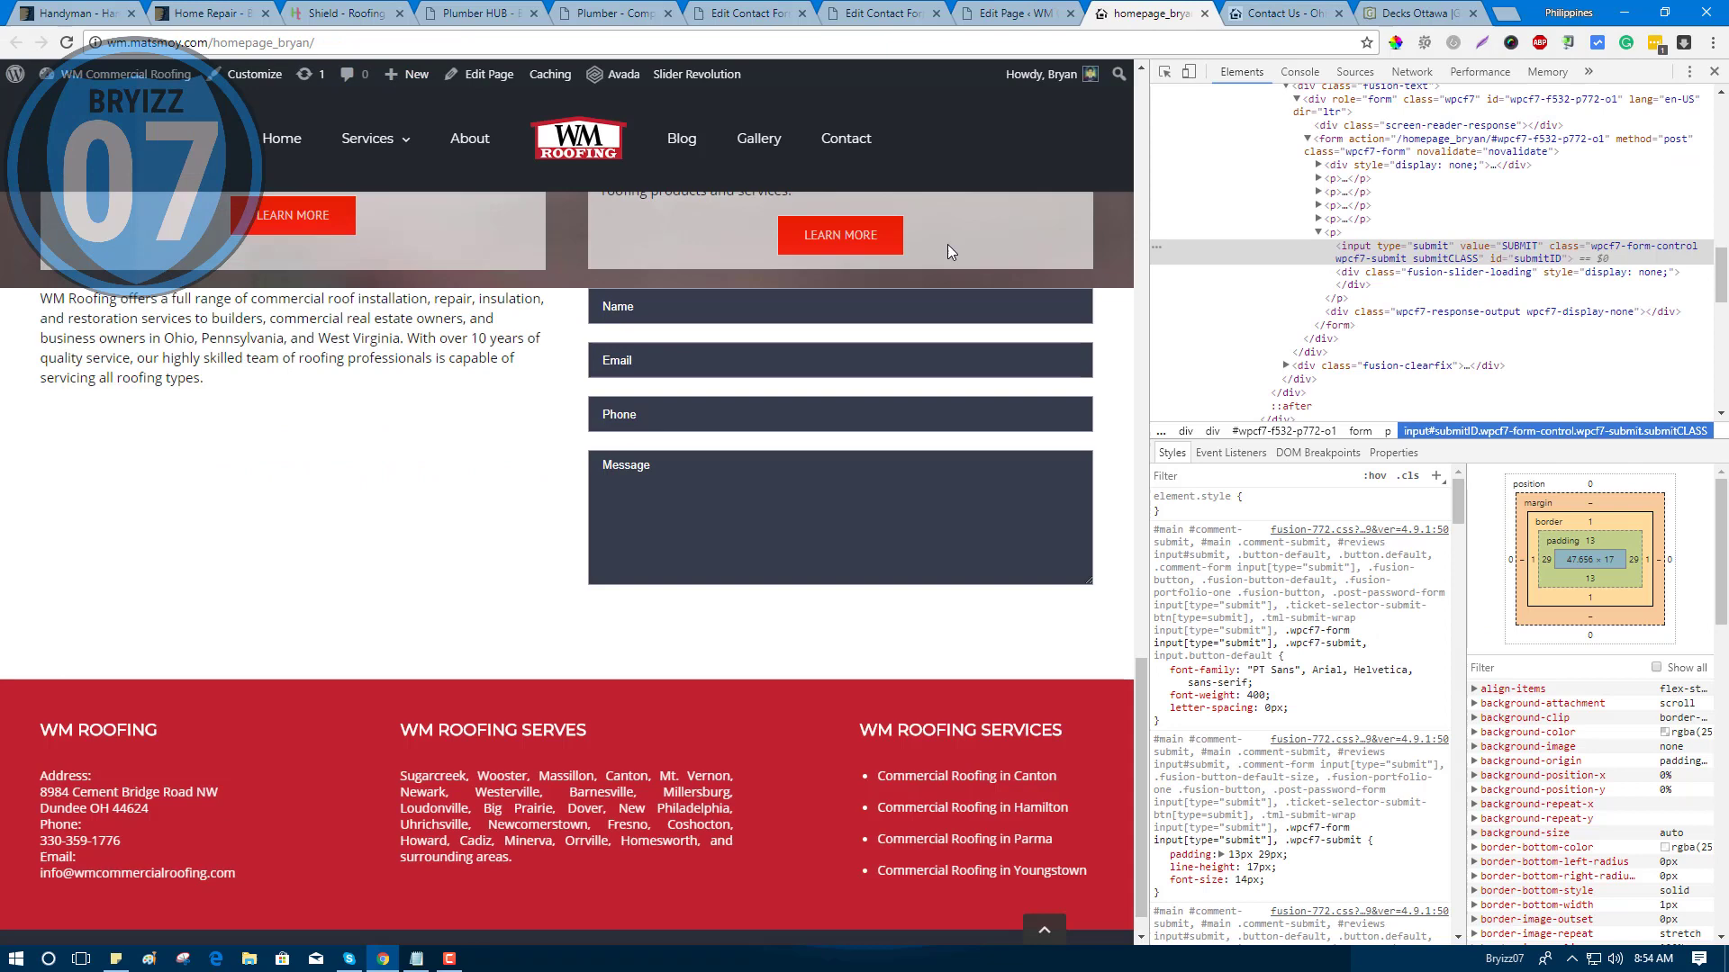
click(1026, 11)
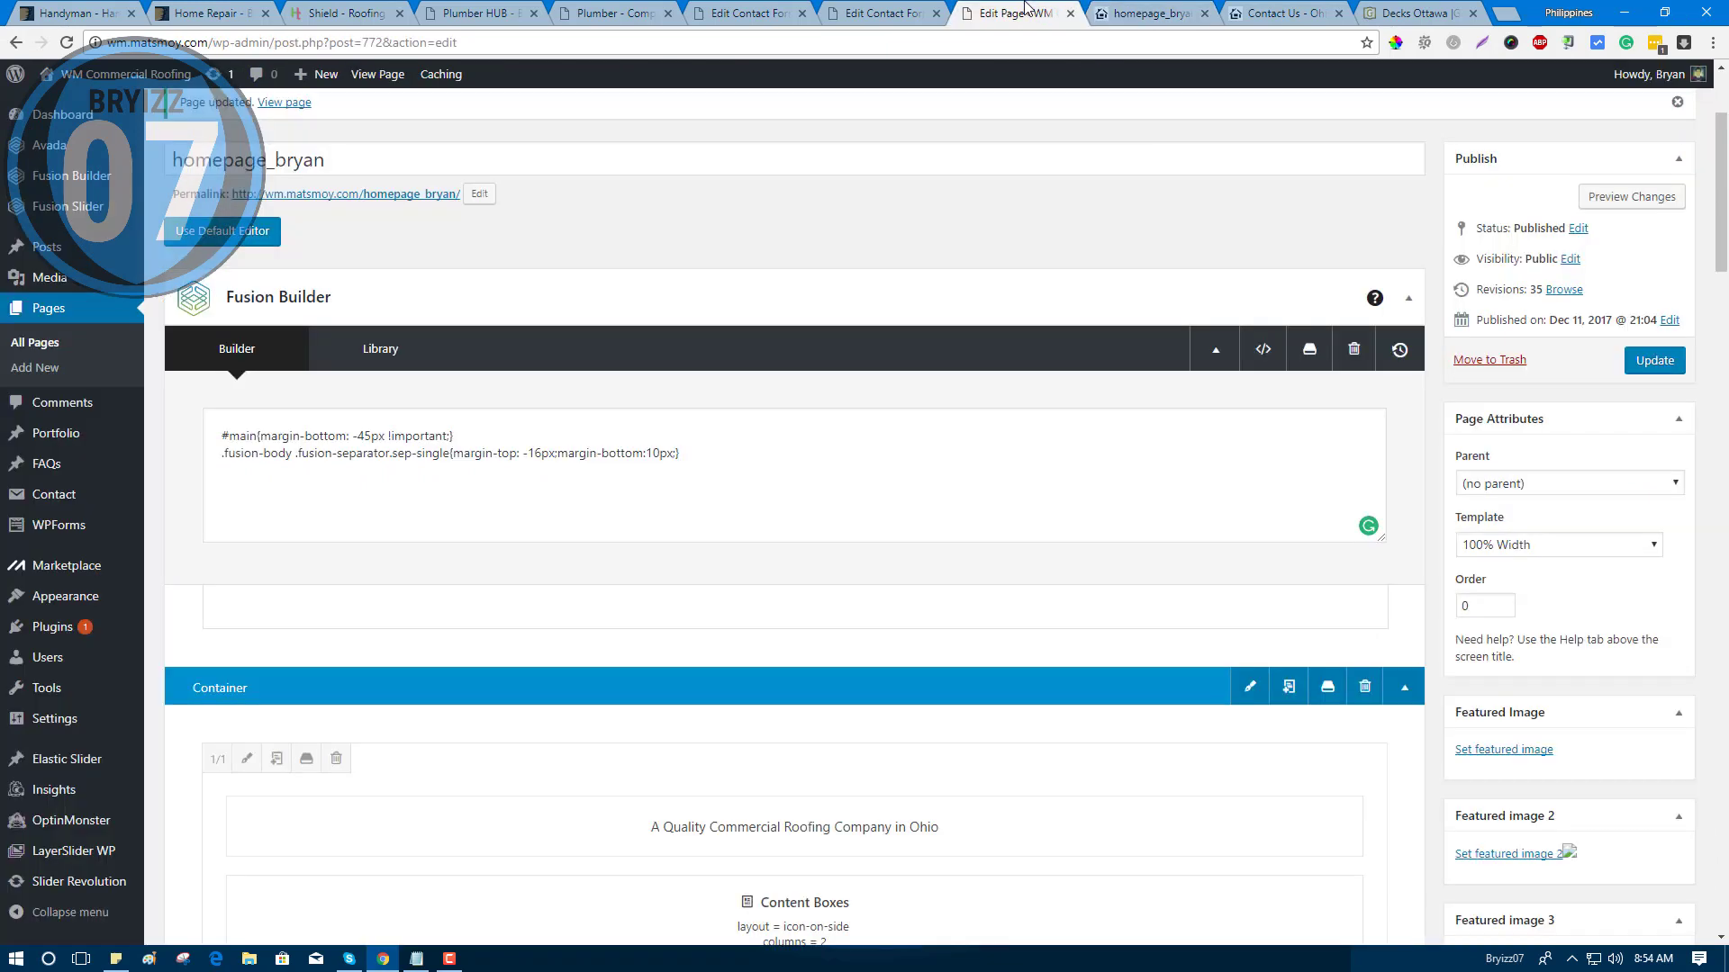
click(1262, 348)
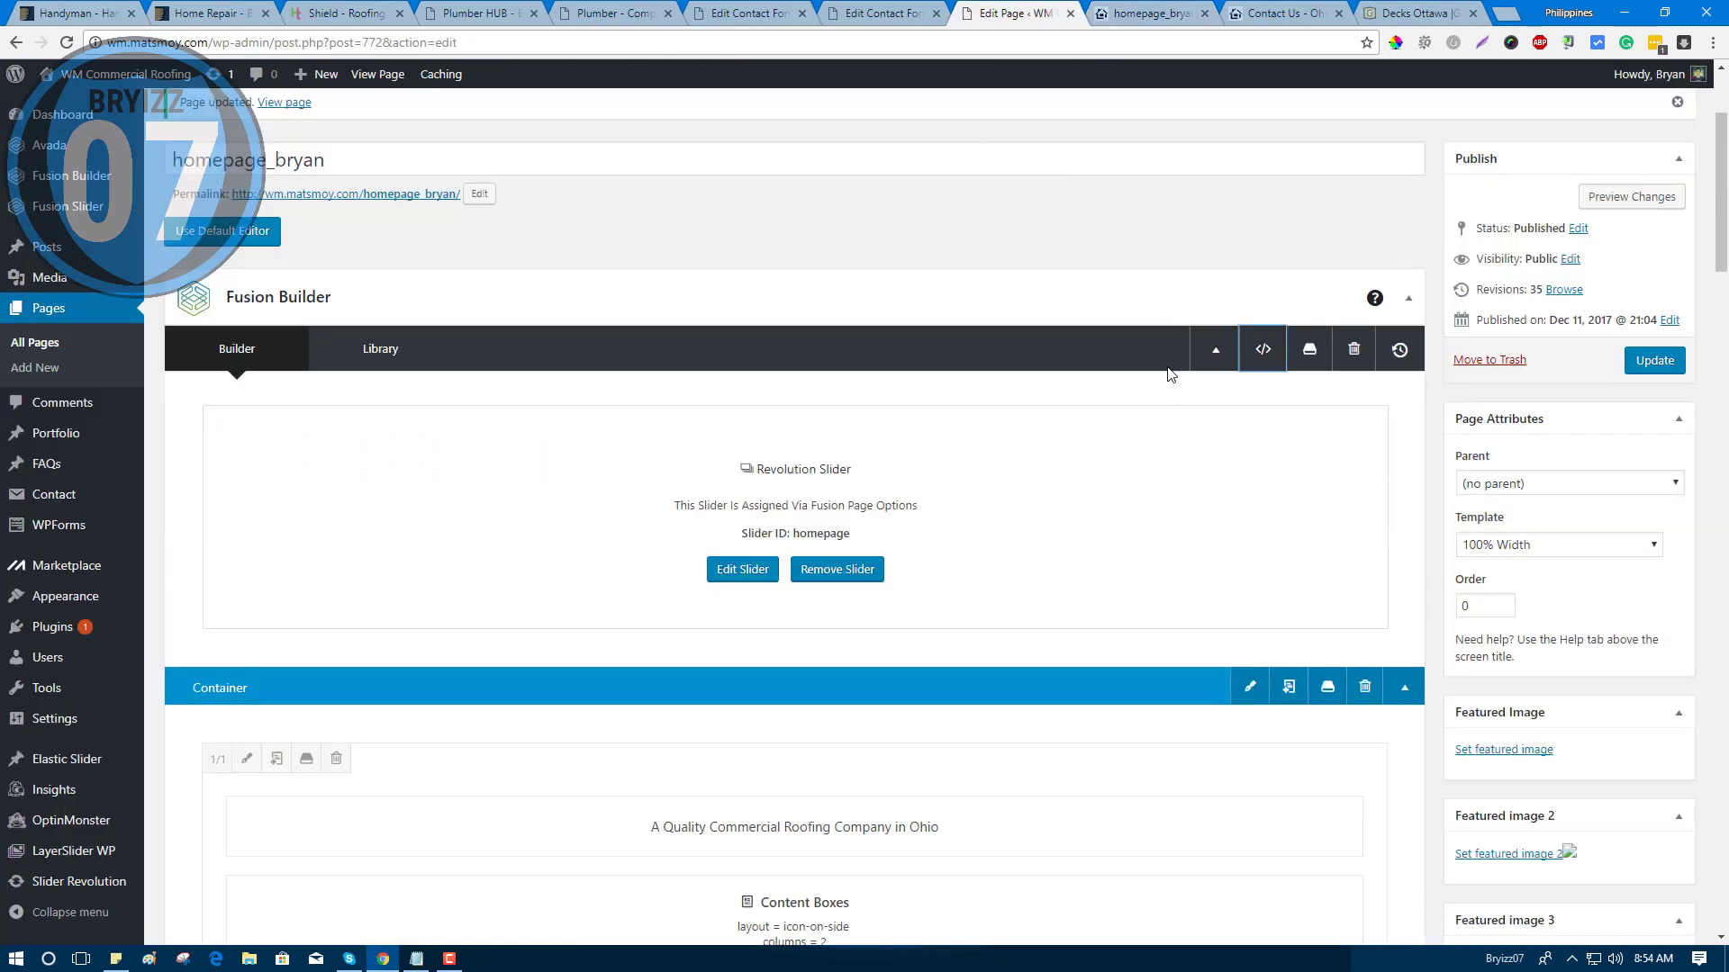
click(1264, 350)
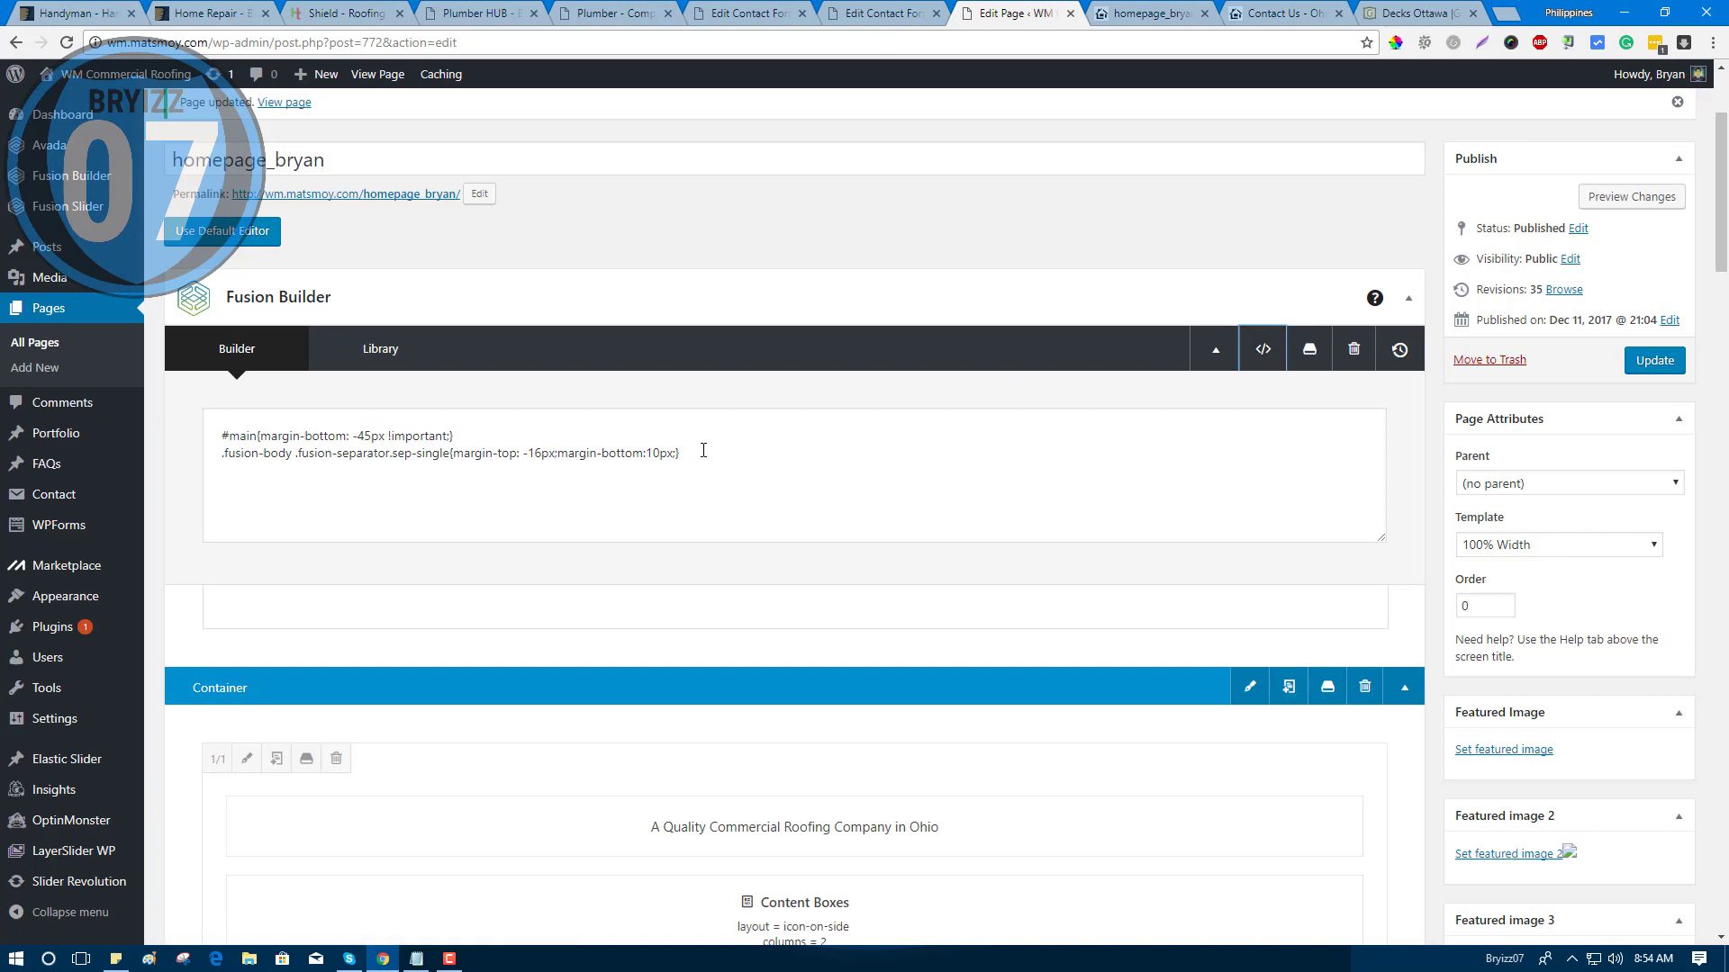
Paste the .wpcf7-form input[type="submit"] selector on a new third line and select it.
click(695, 452)
key(Return)
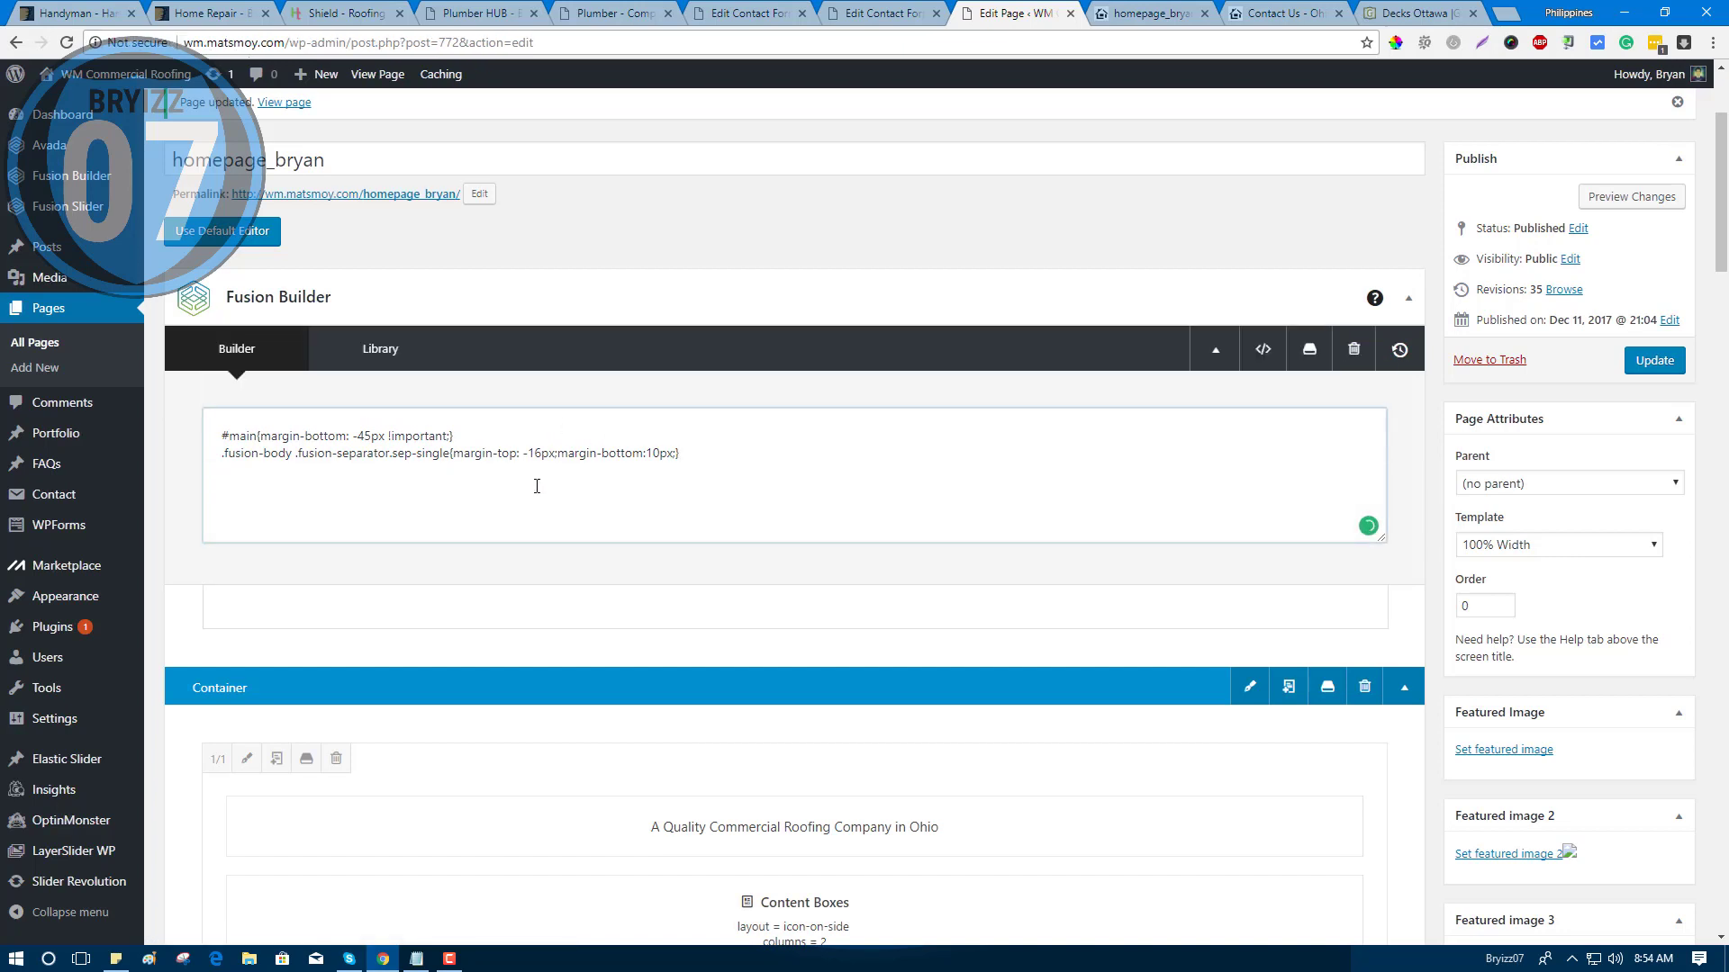
right_click(536, 487)
click(587, 580)
drag(424, 472, 216, 472)
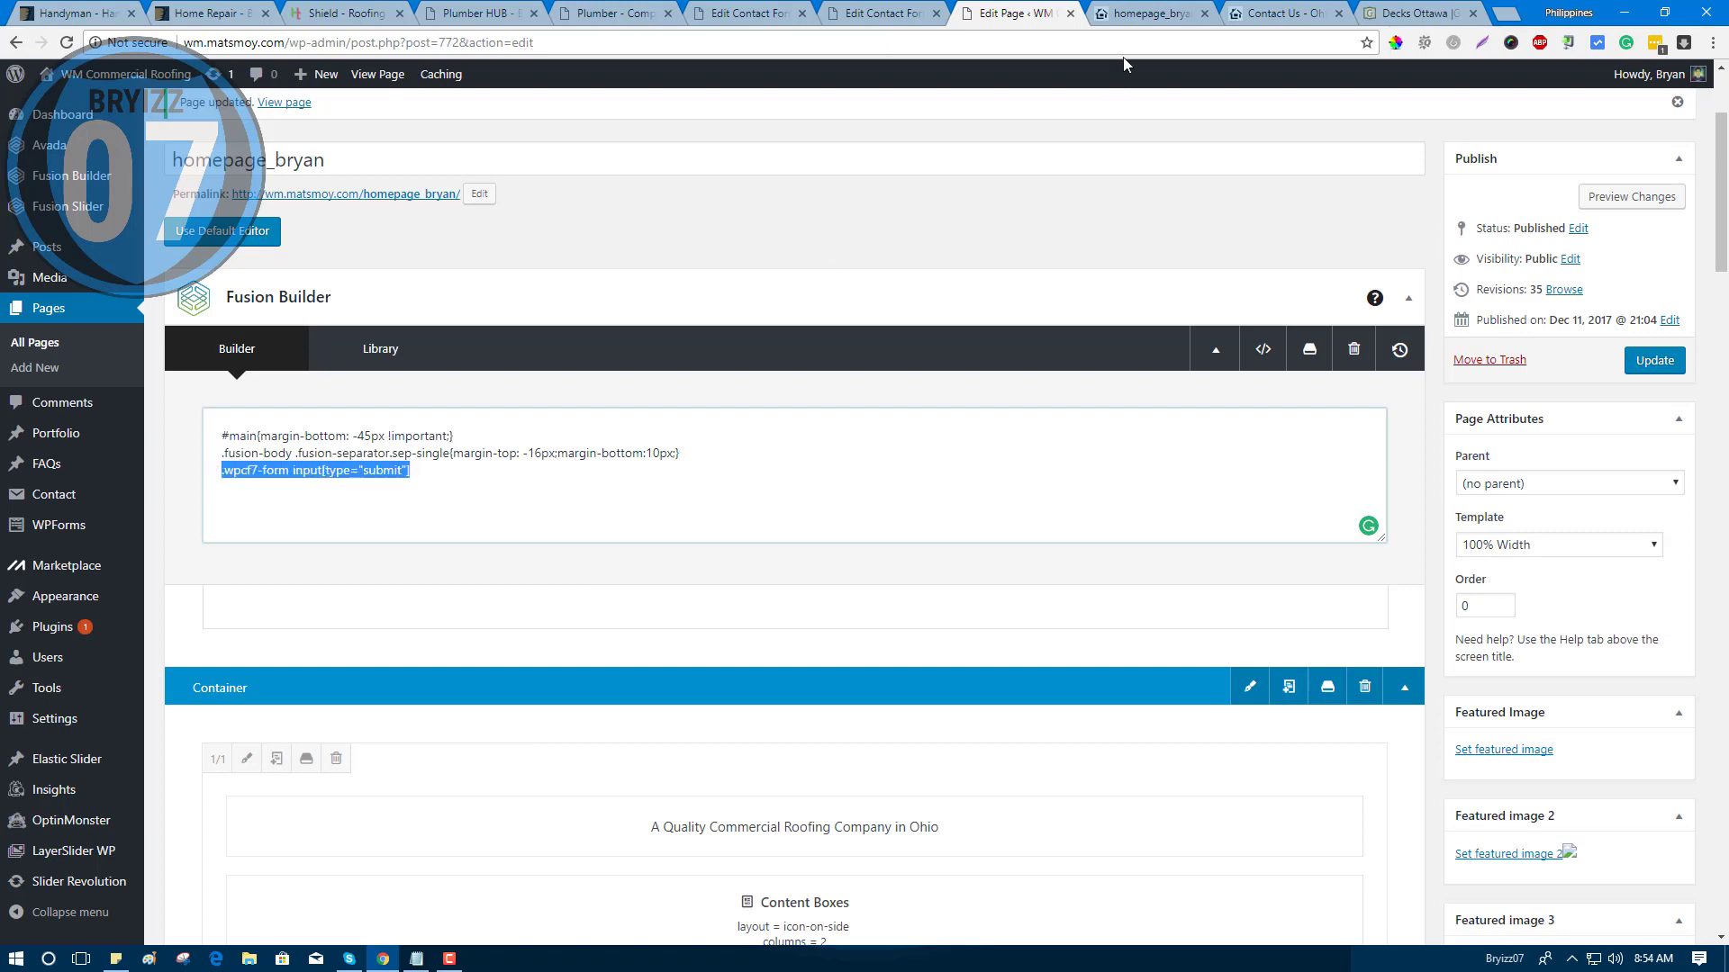
click(1132, 13)
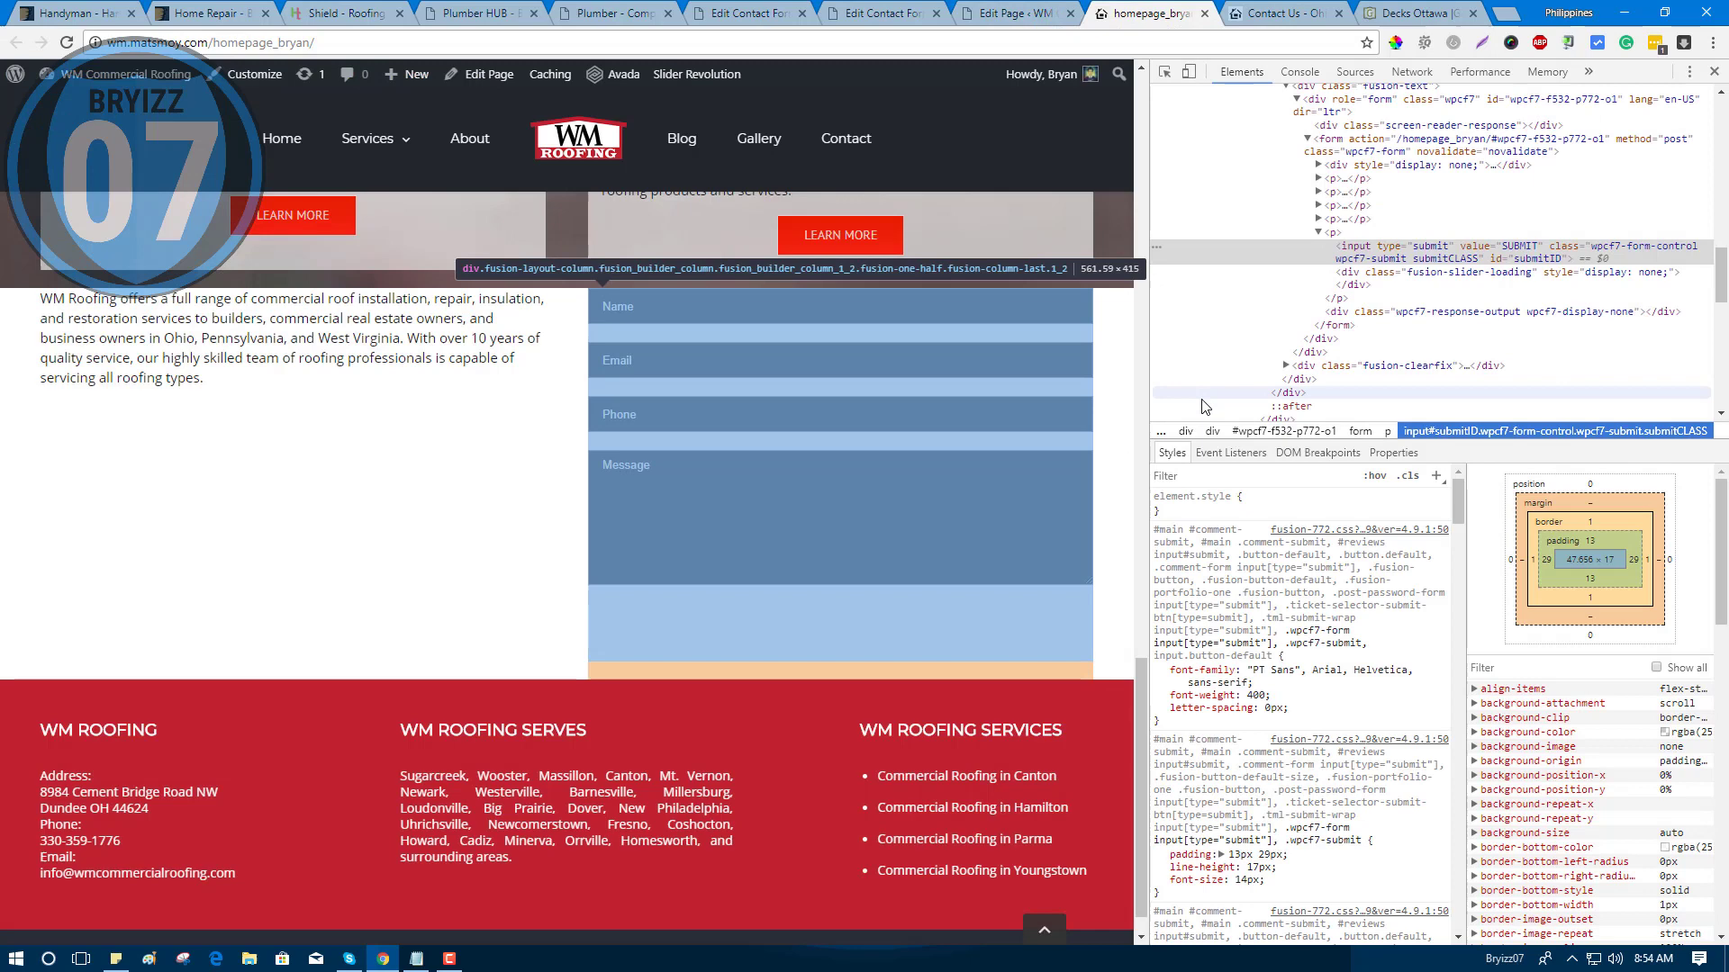
mouse_move(1290, 635)
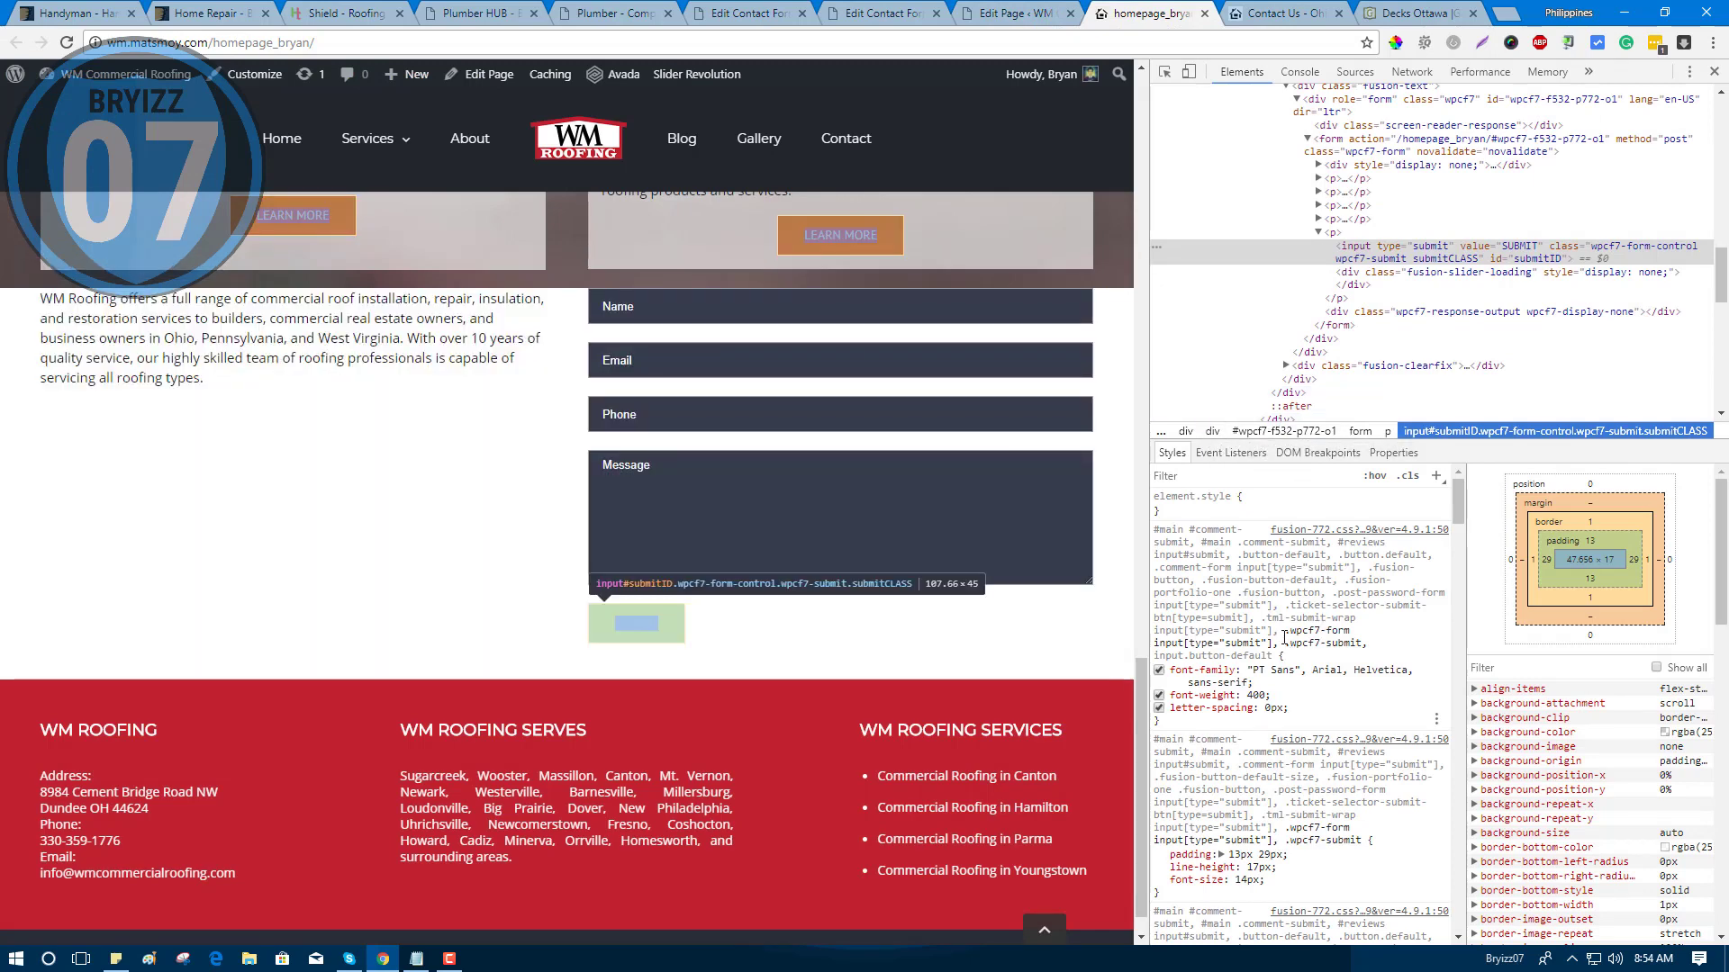
Copy the .wpcf7-form input[type="submit"], .wpcf7-submit selectors from the Styles pane.
drag(1289, 631, 1328, 643)
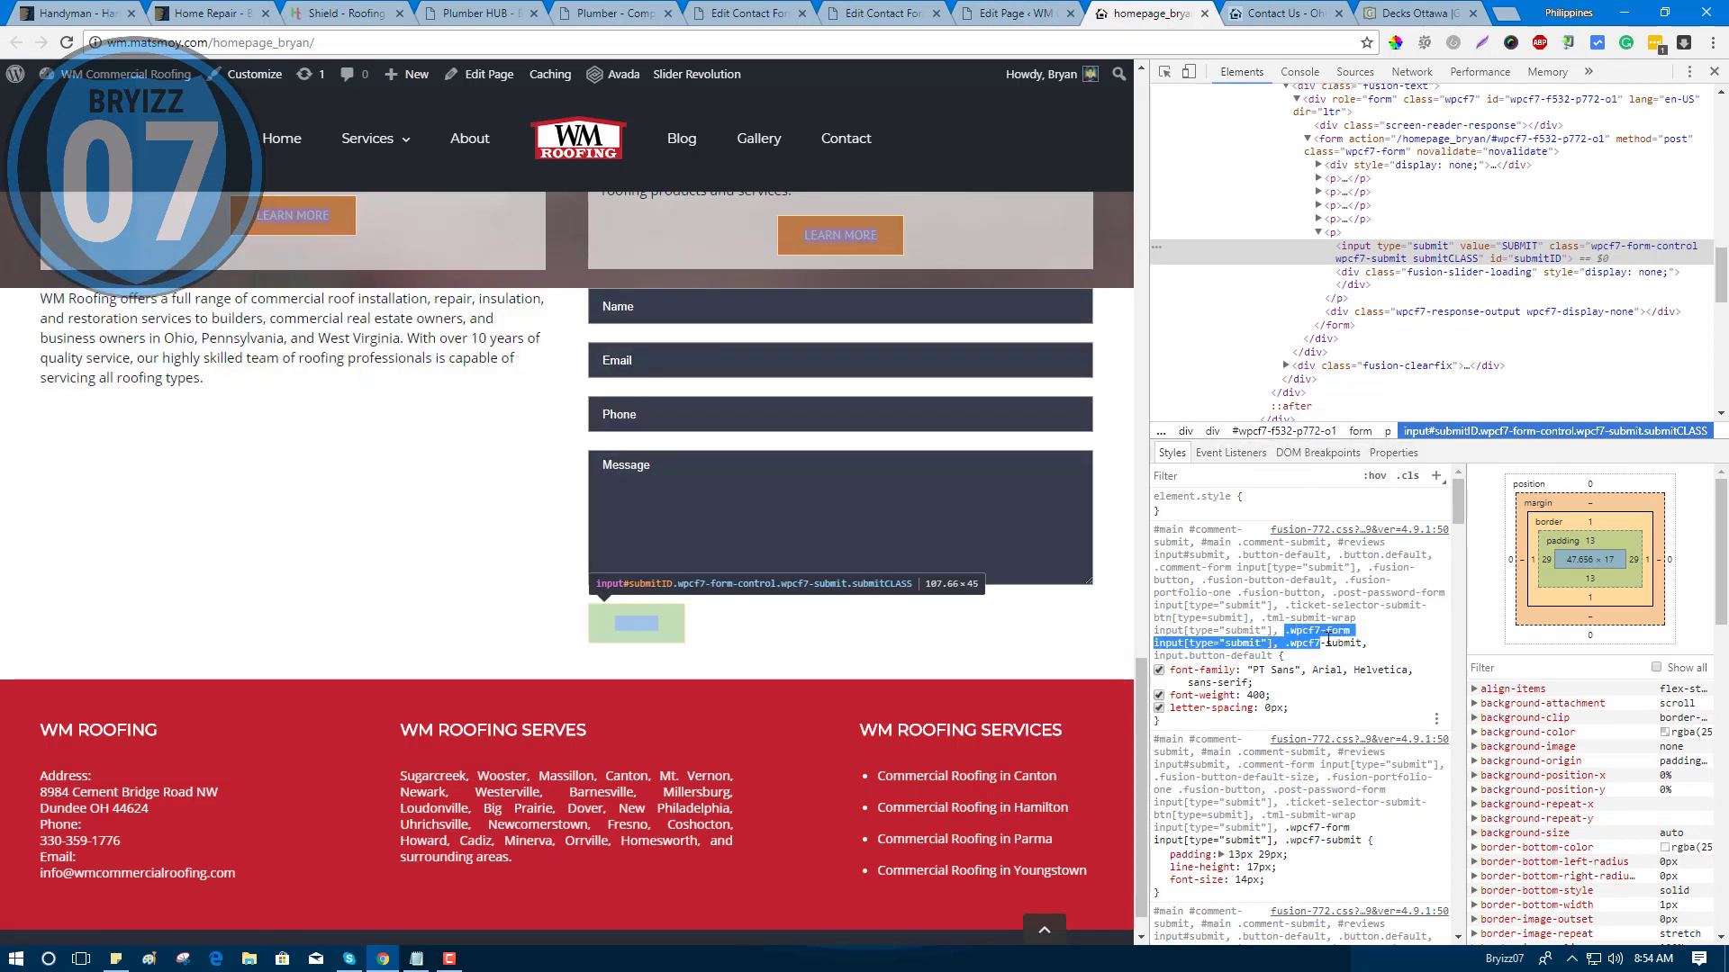
click(1355, 641)
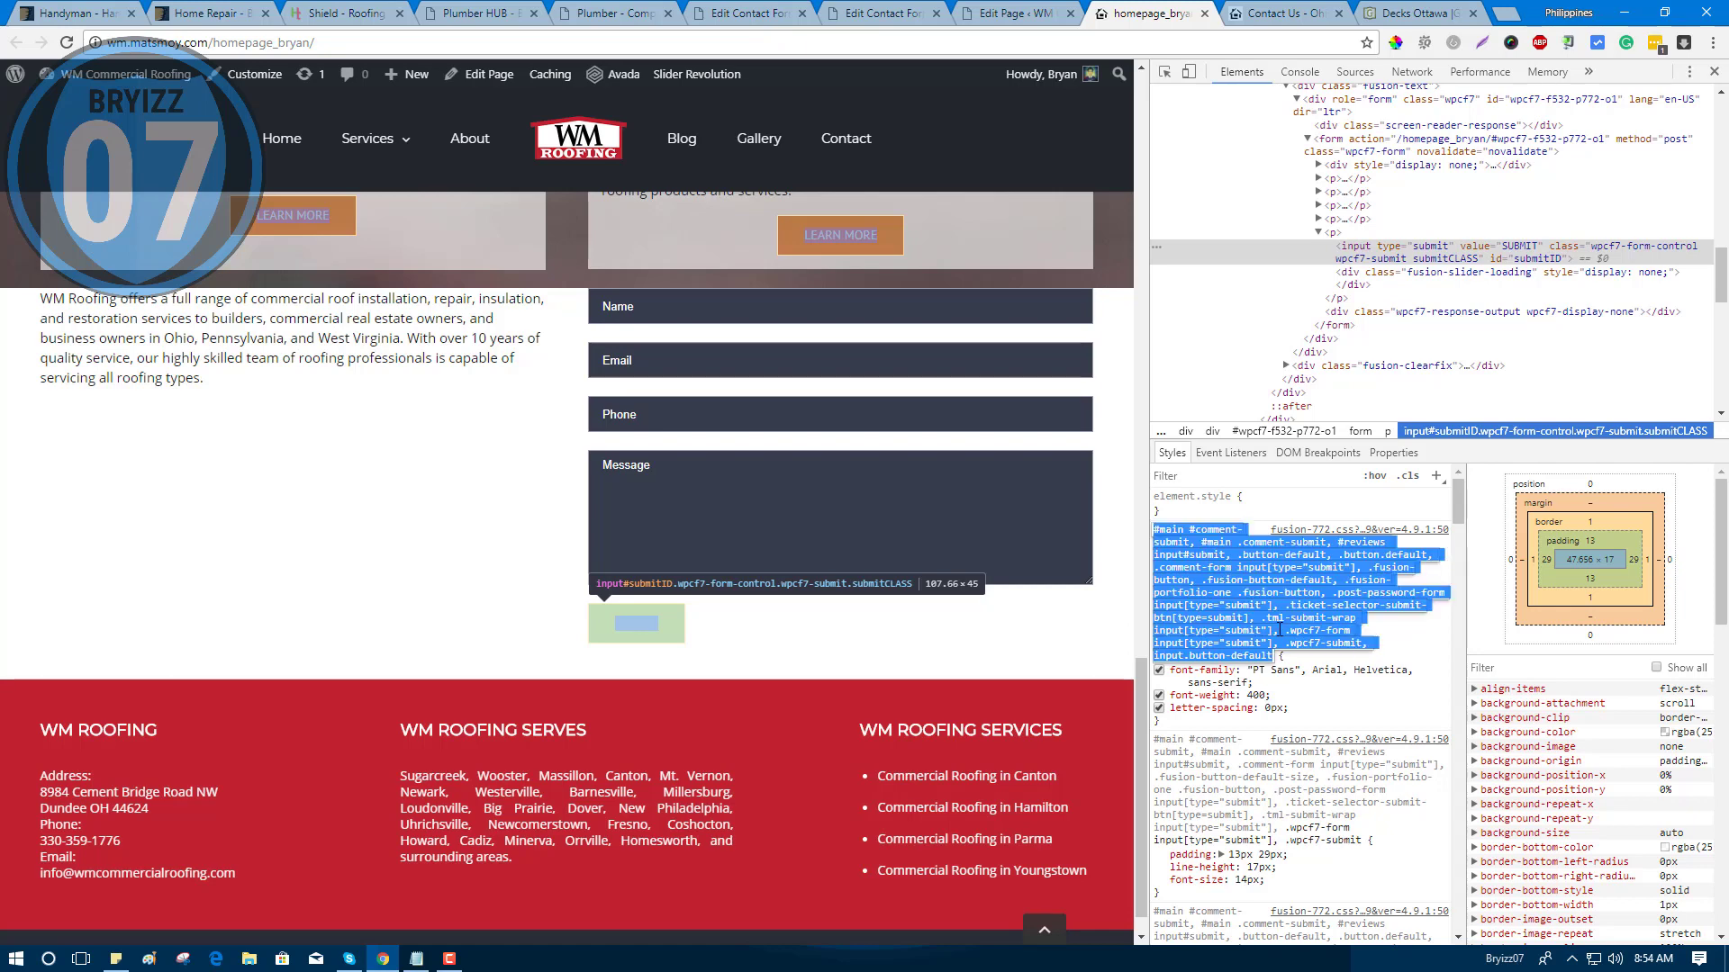
drag(1285, 631, 1348, 642)
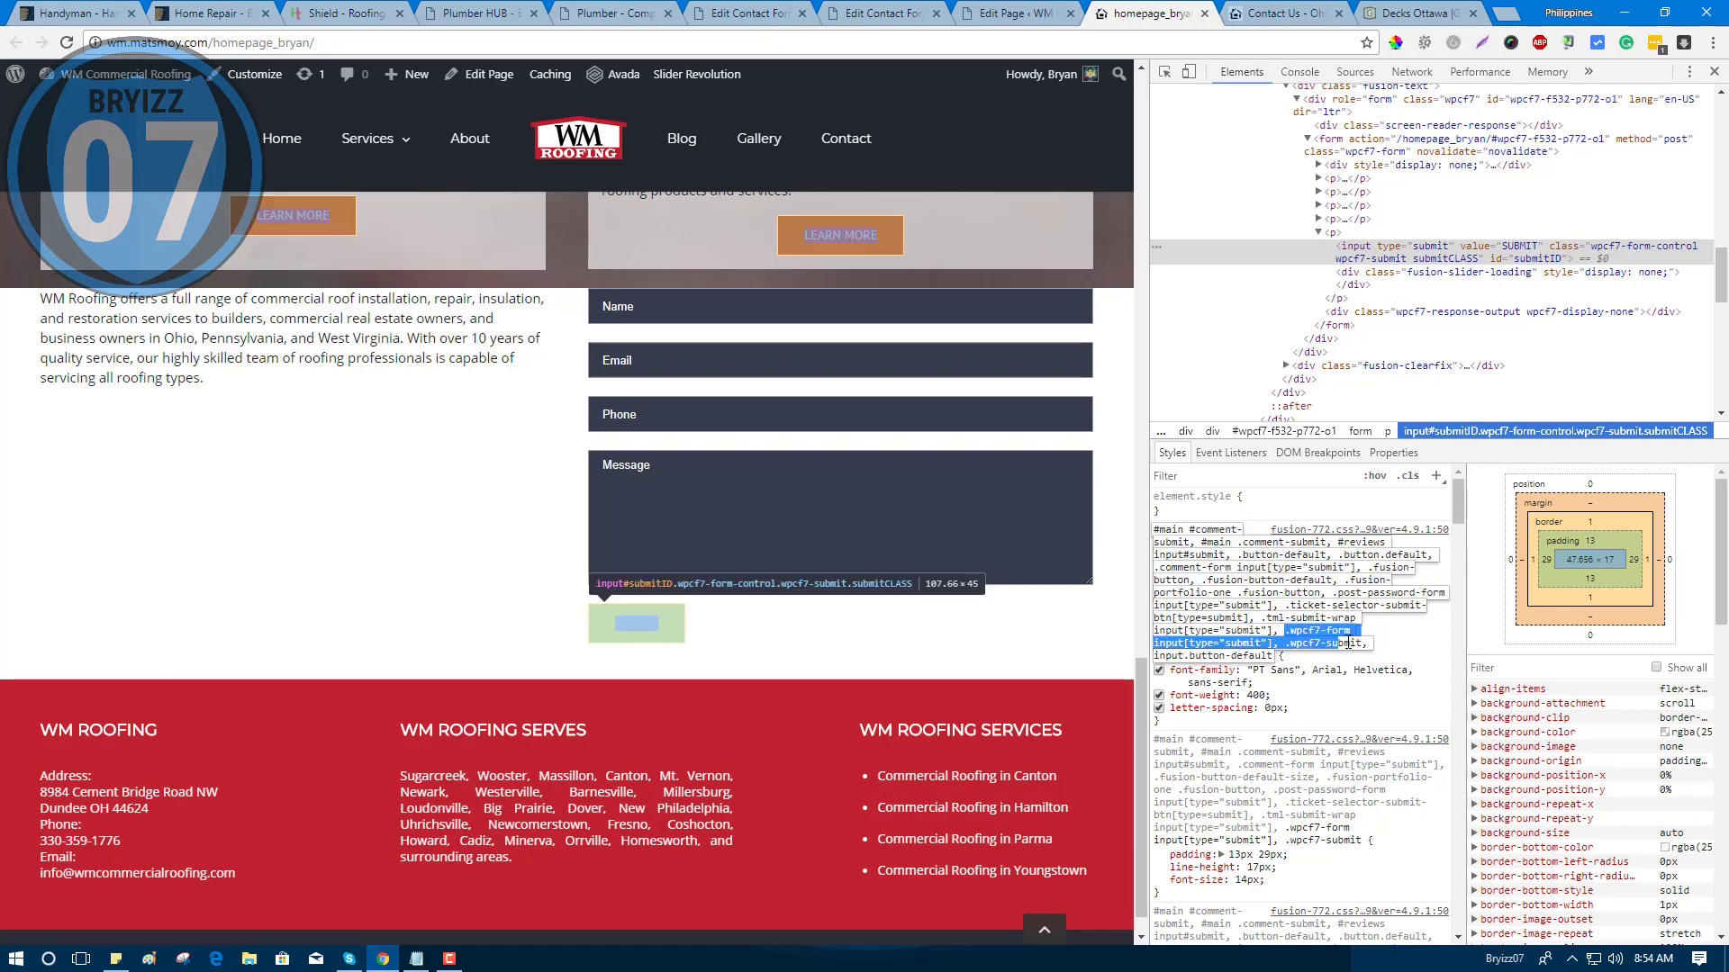
right_click(1365, 642)
click(1406, 660)
click(1014, 13)
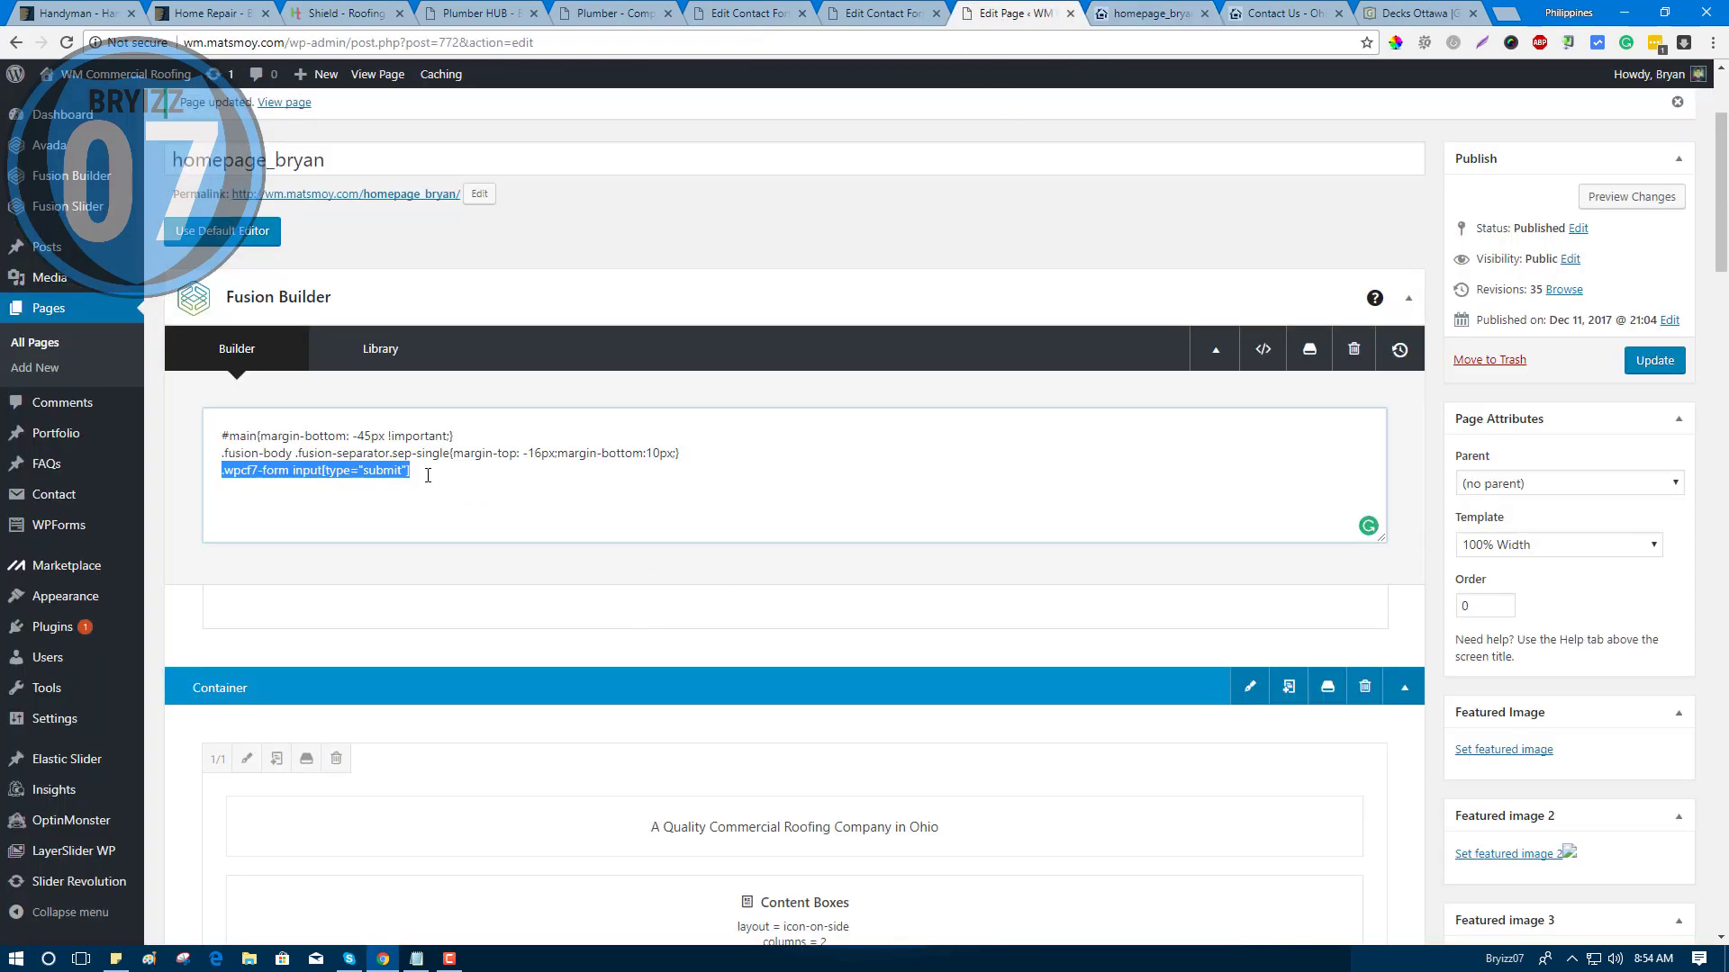
Replace line three with the copied selectors followed by an opening brace.
right_click(388, 471)
click(445, 553)
text(, .wpcf7-submit)
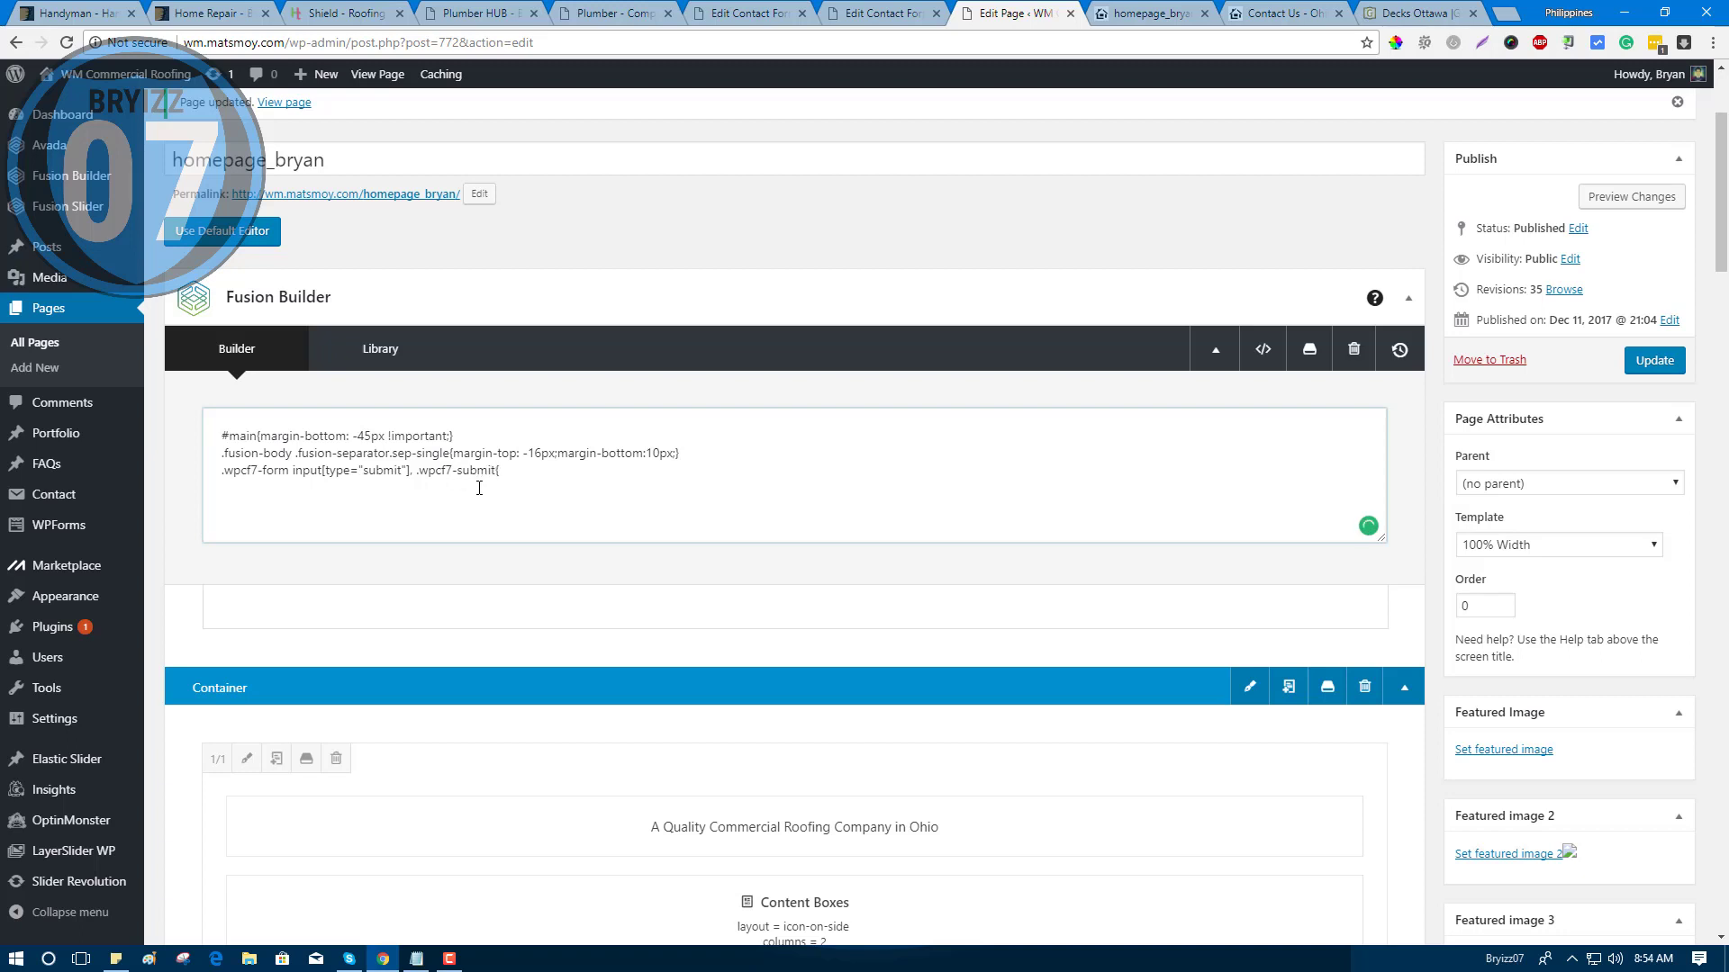
text({)
click(1212, 8)
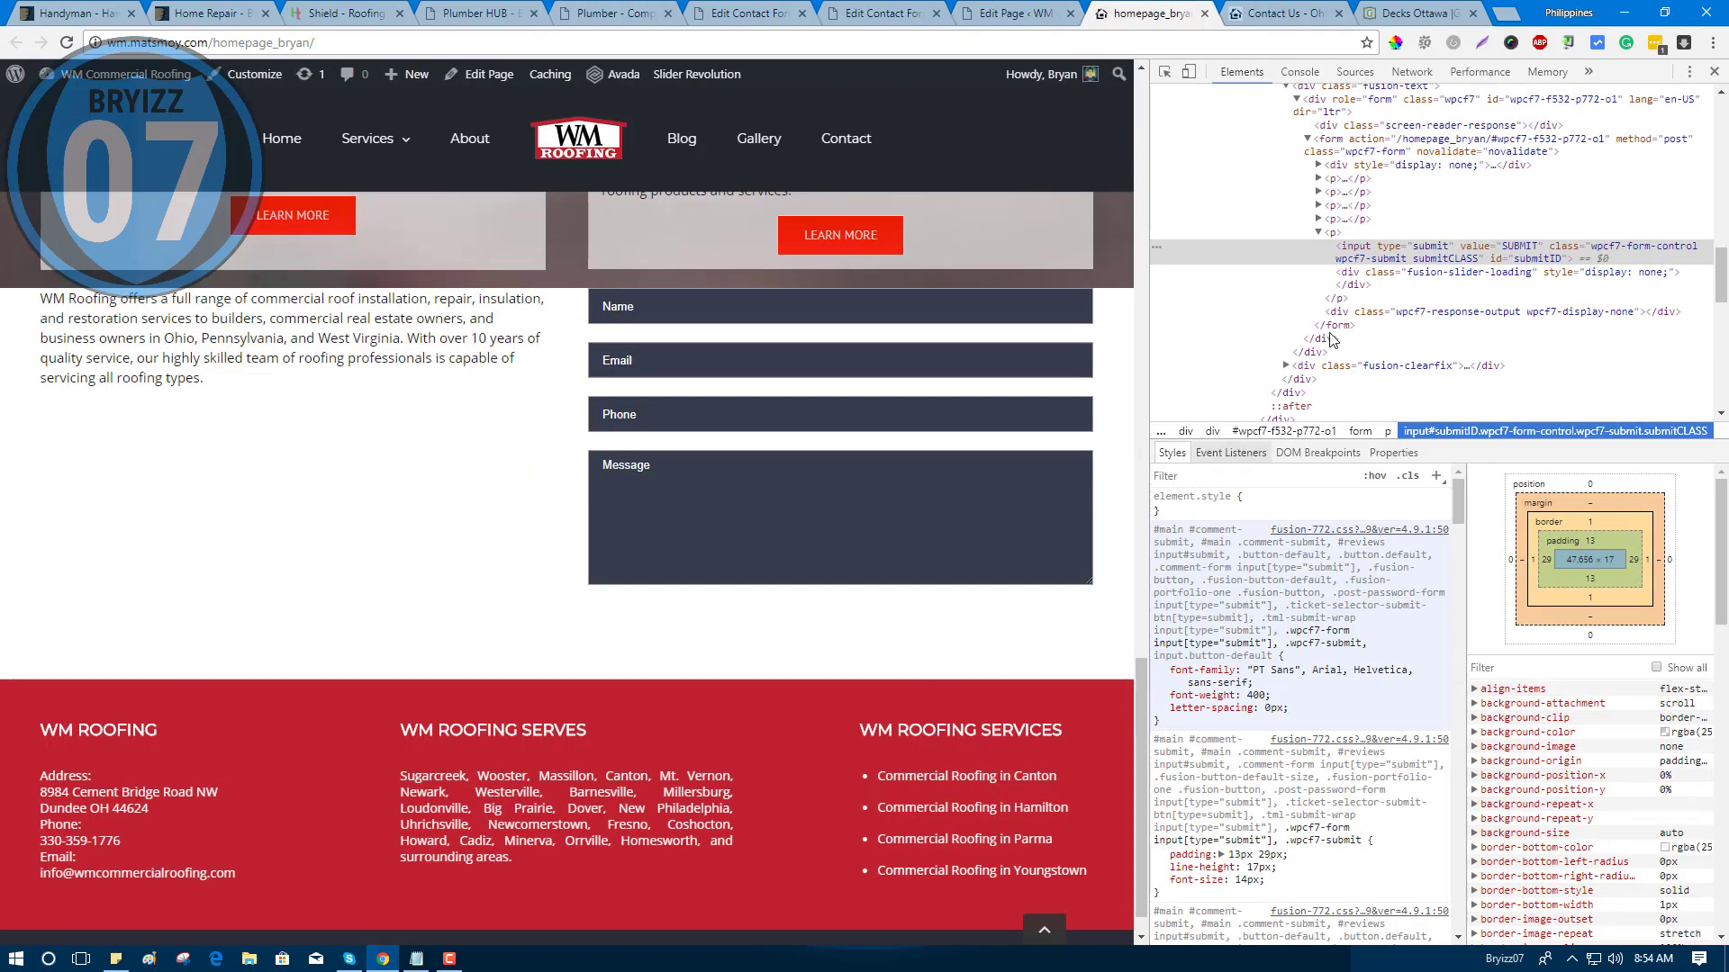
mouse_move(1215, 689)
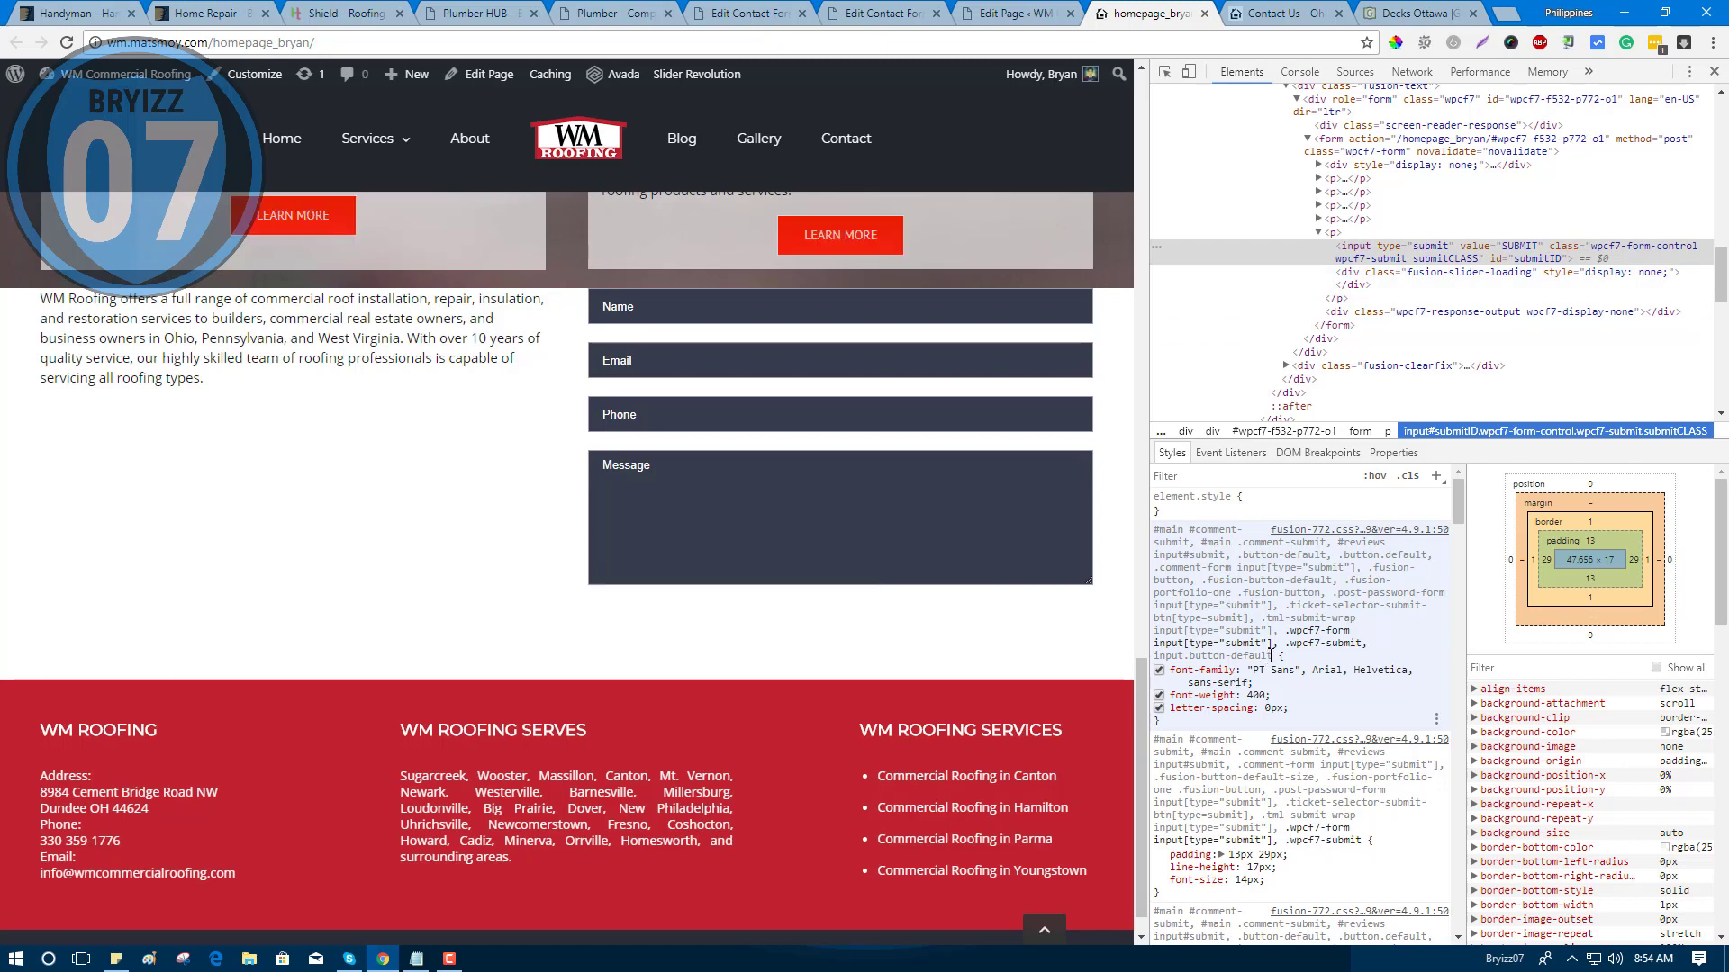
scroll(1278, 775, down, 2)
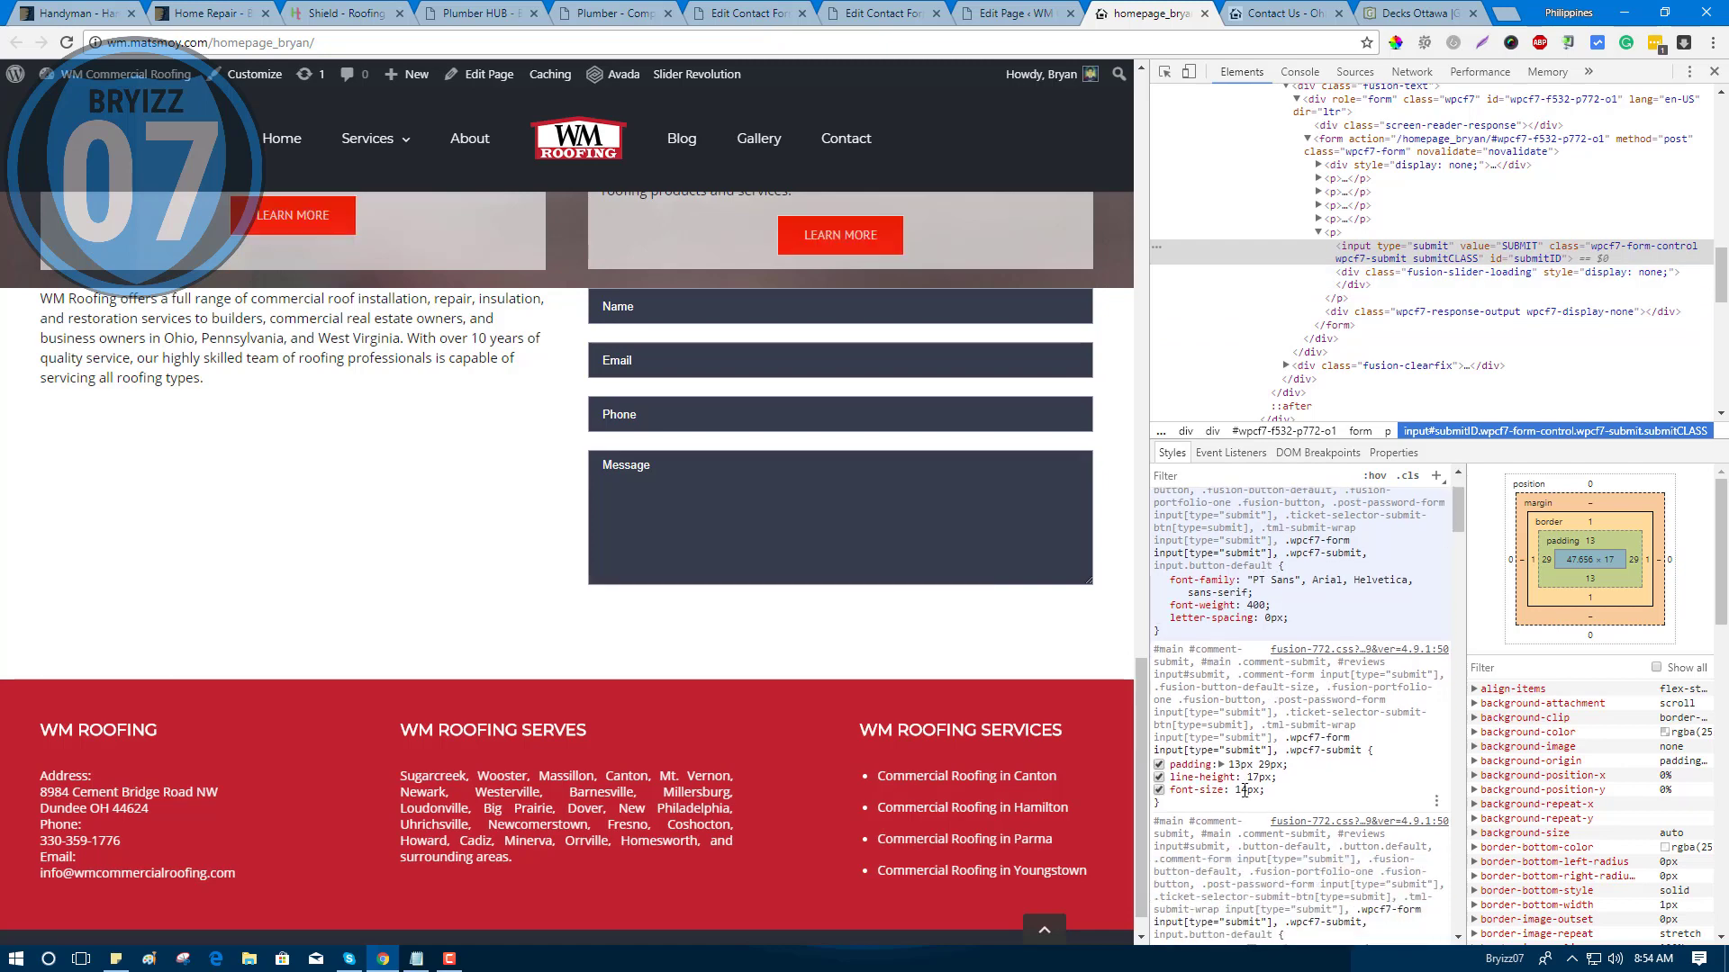
Inspect the submit input and preview an eyedropped red background.
right_click(635, 618)
click(686, 888)
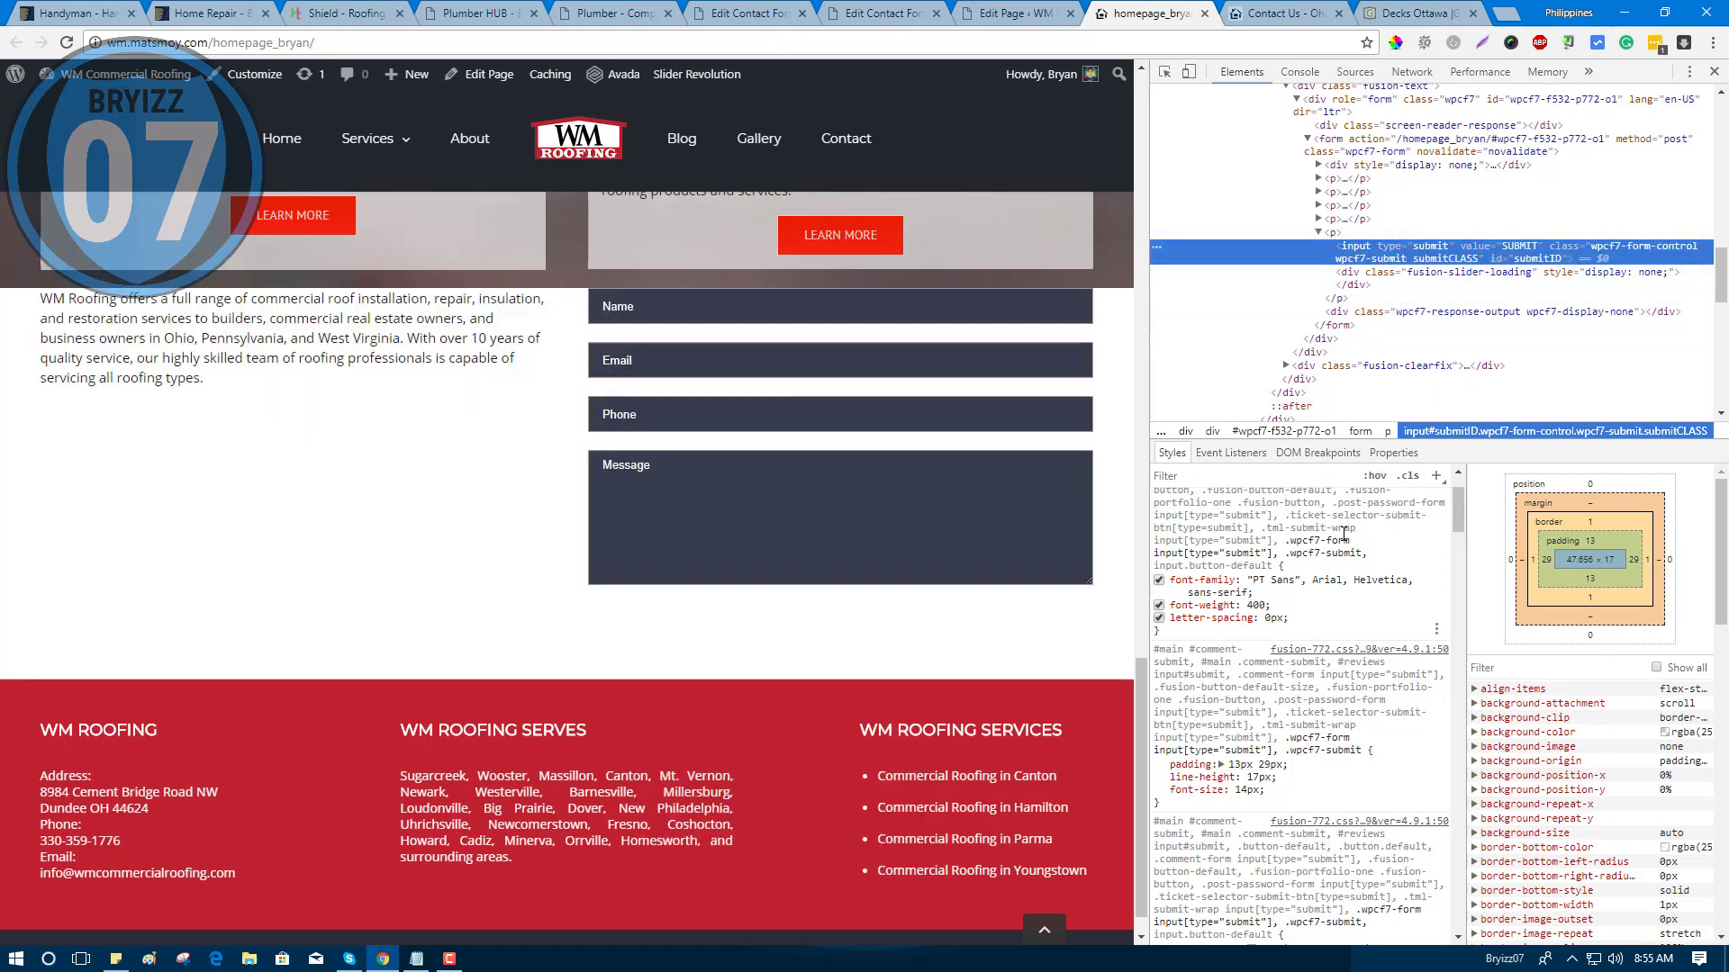
scroll(1231, 794, down, 3)
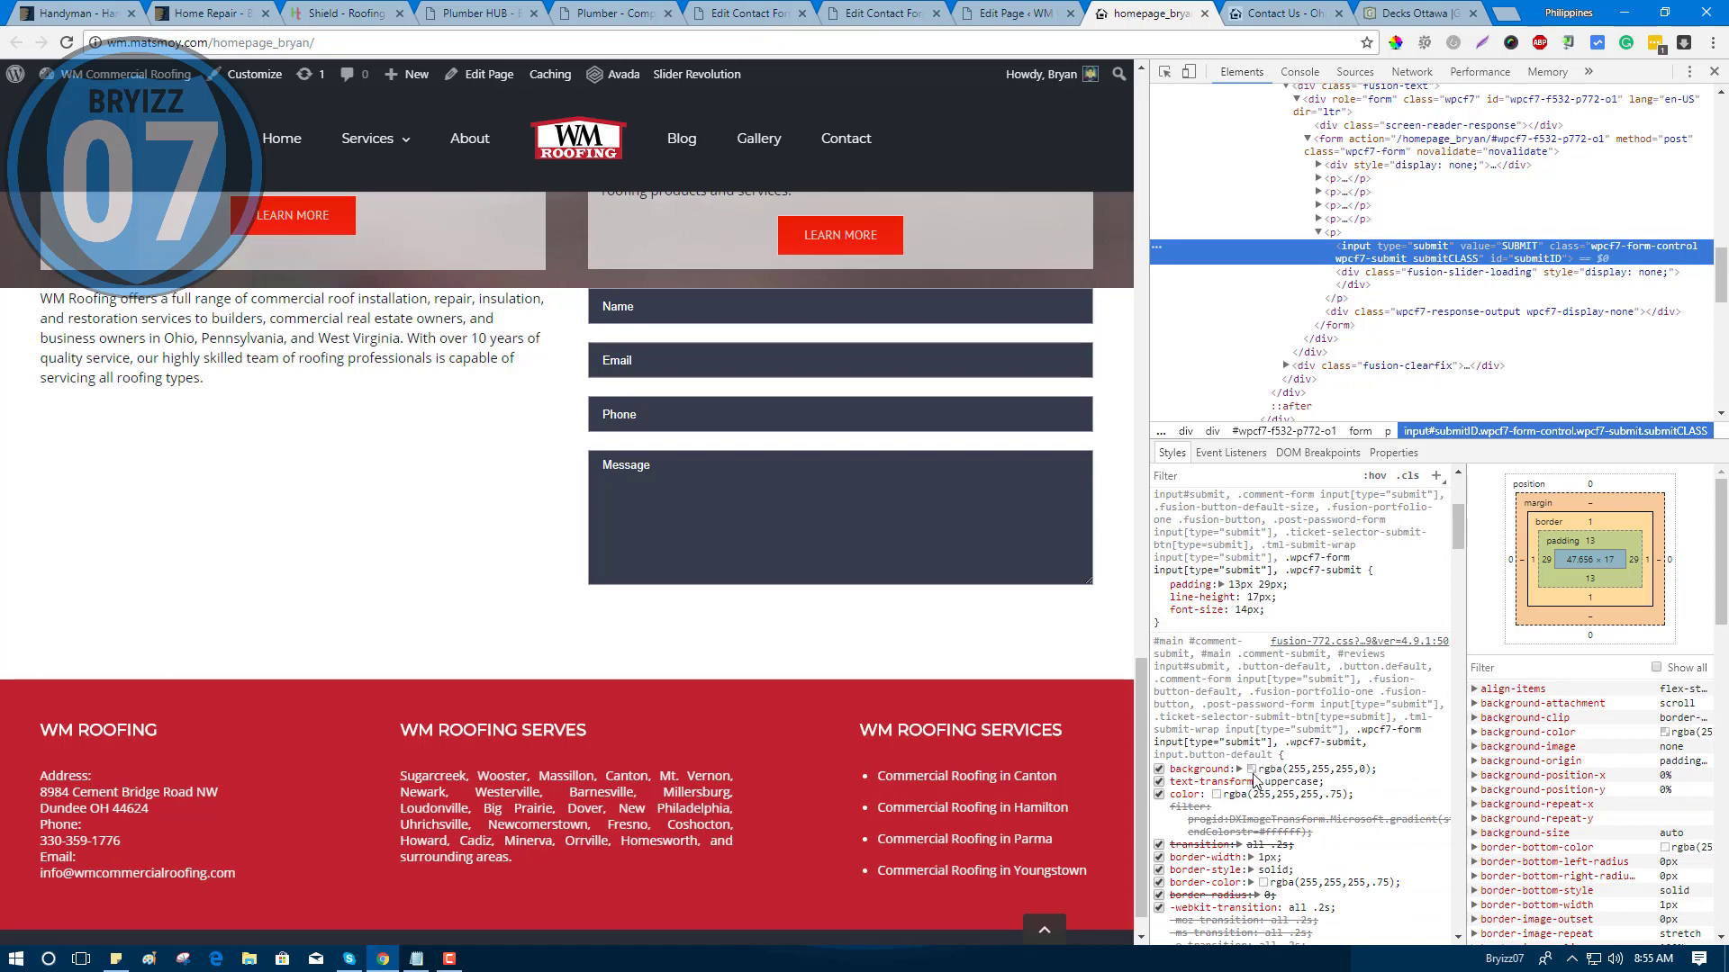
click(1252, 769)
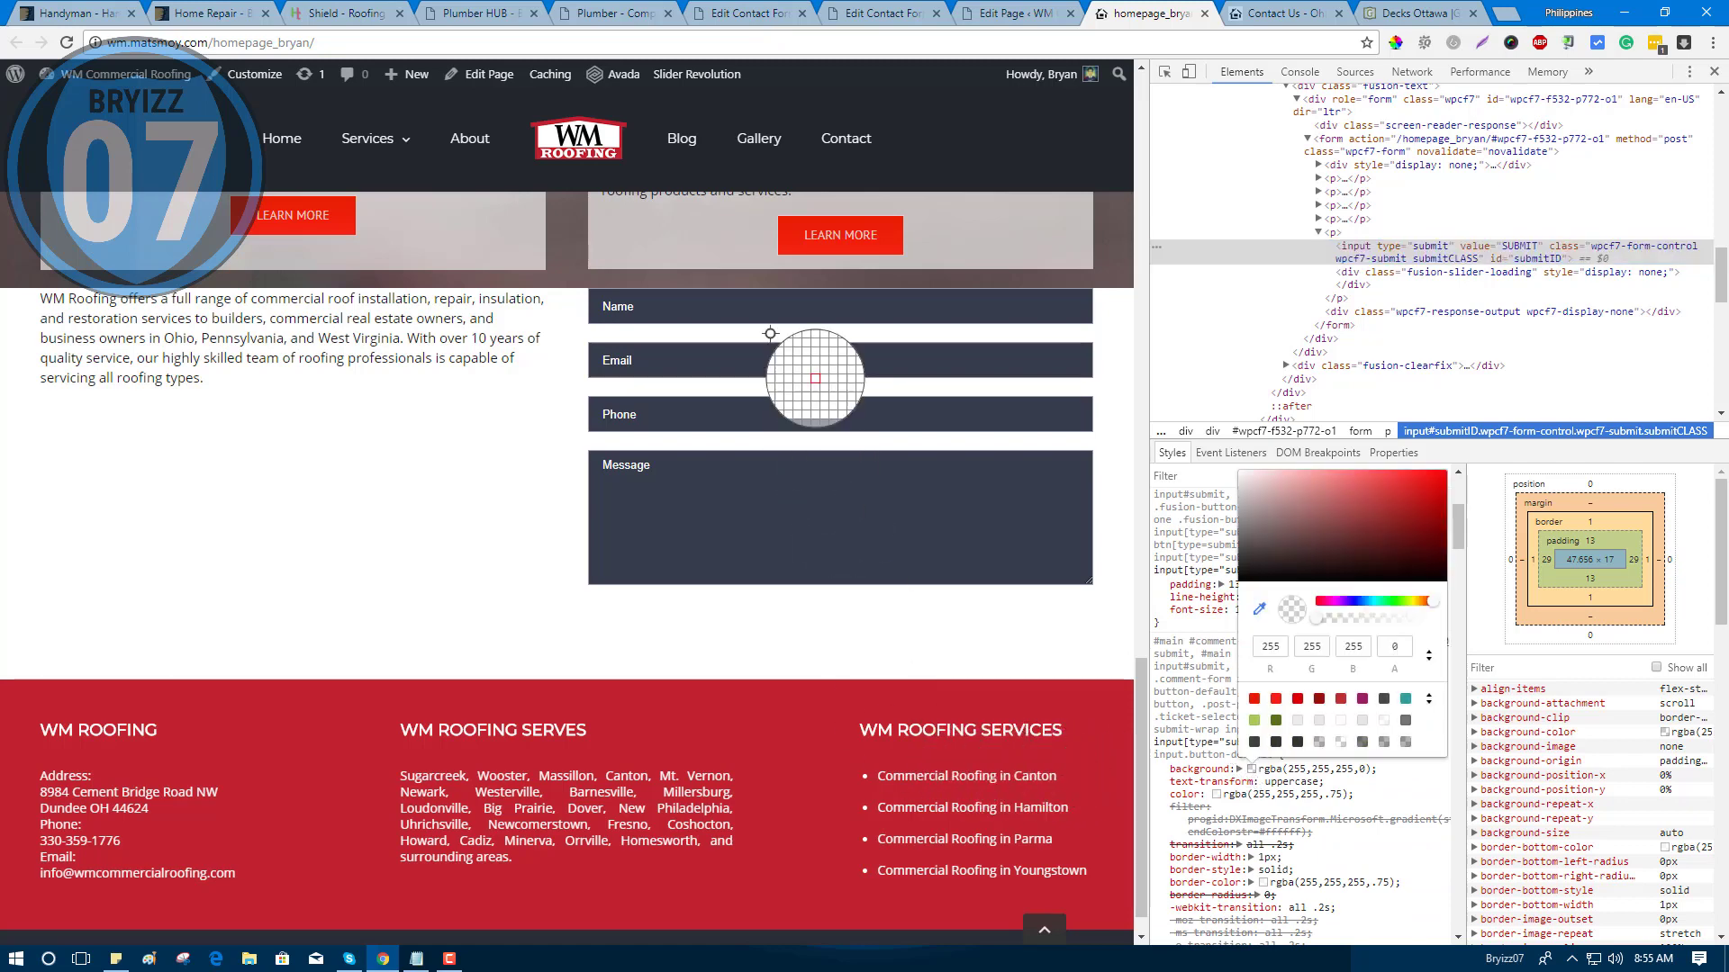
click(885, 228)
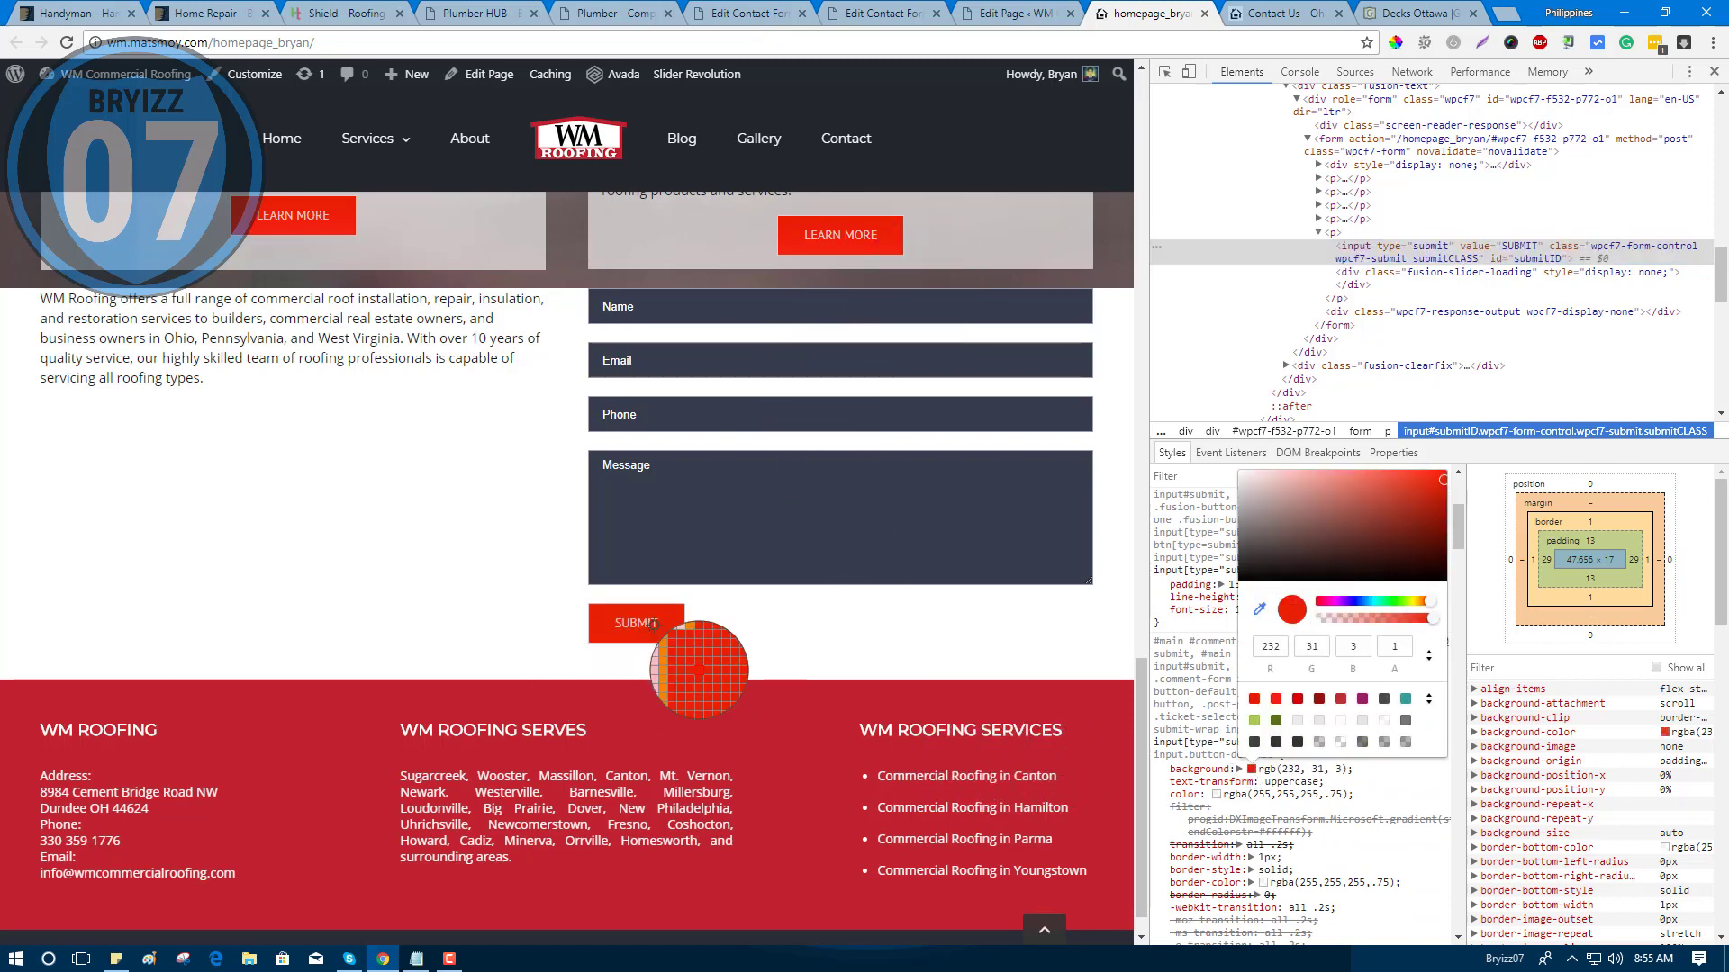
click(1290, 786)
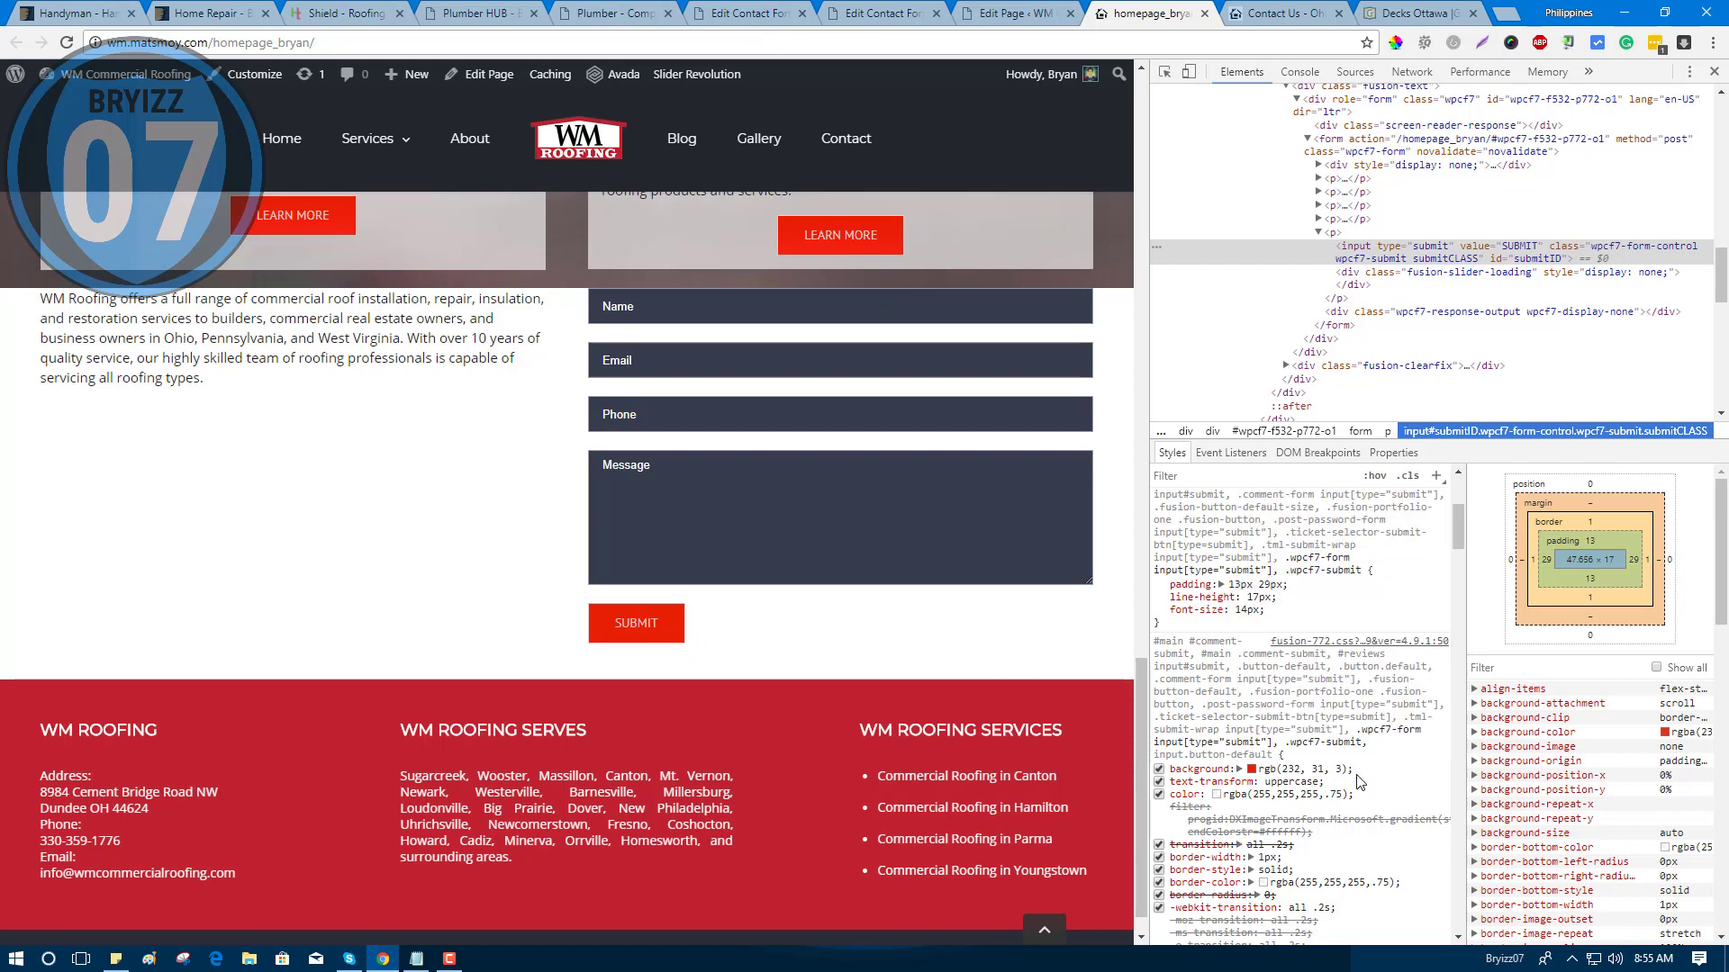
Copy the rgb(232, 31, 3) background colour value.
click(1335, 773)
right_click(1336, 772)
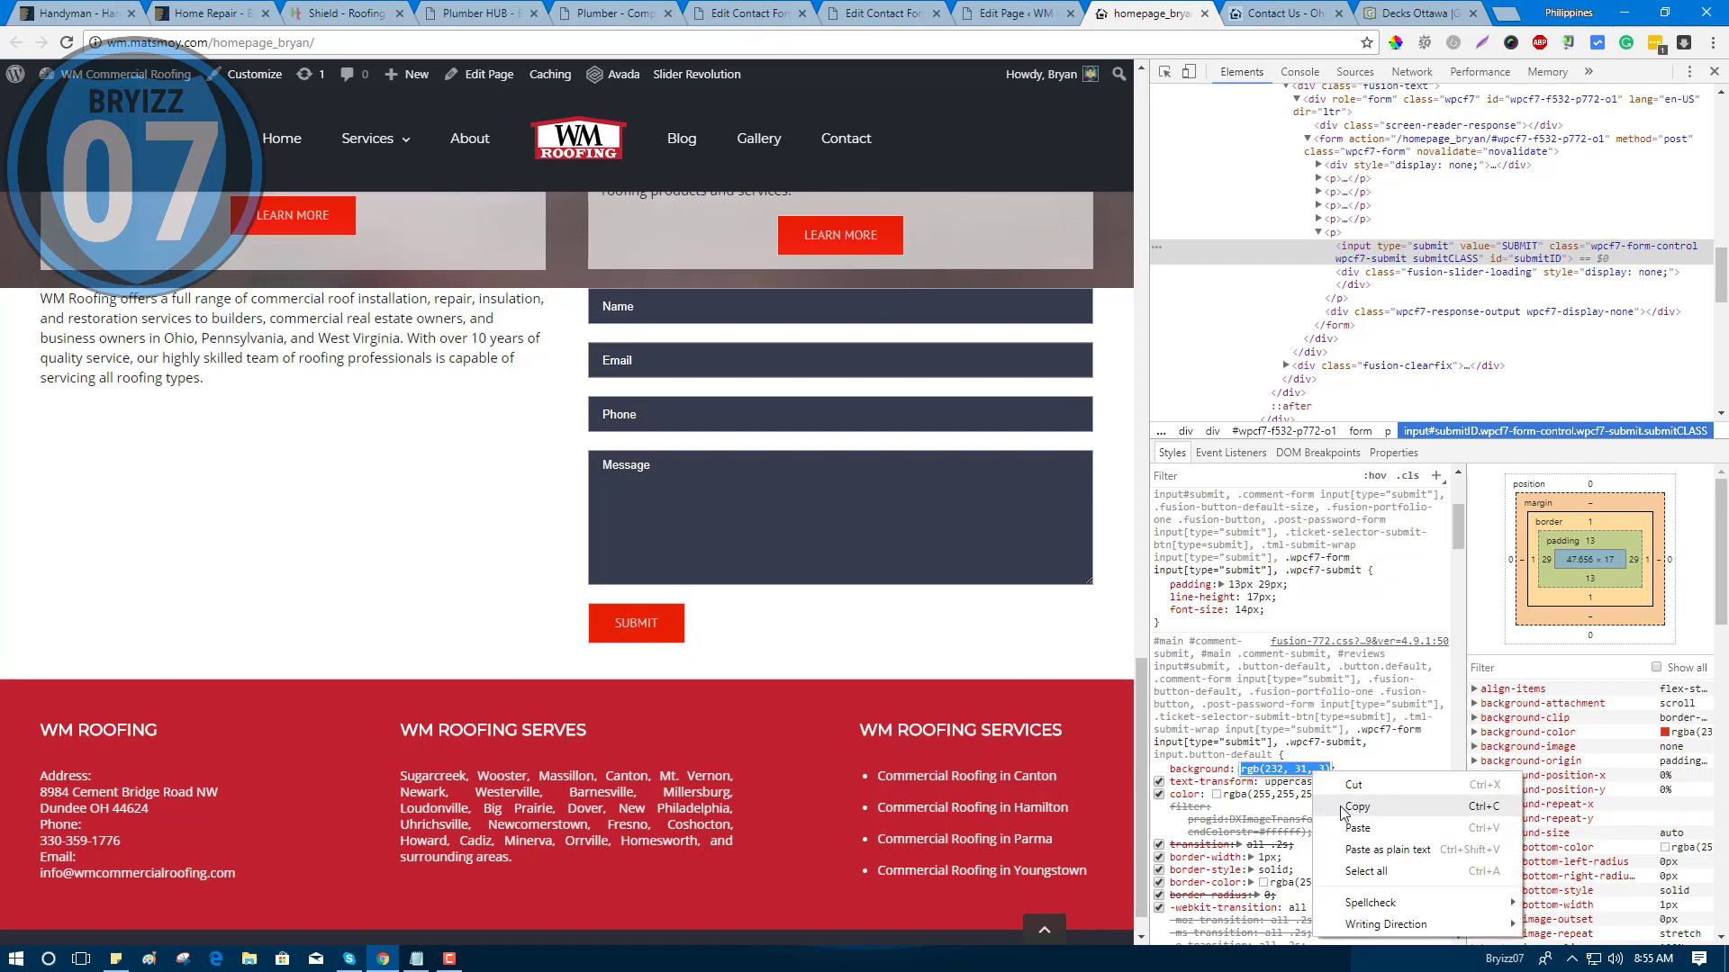
click(1350, 809)
click(999, 12)
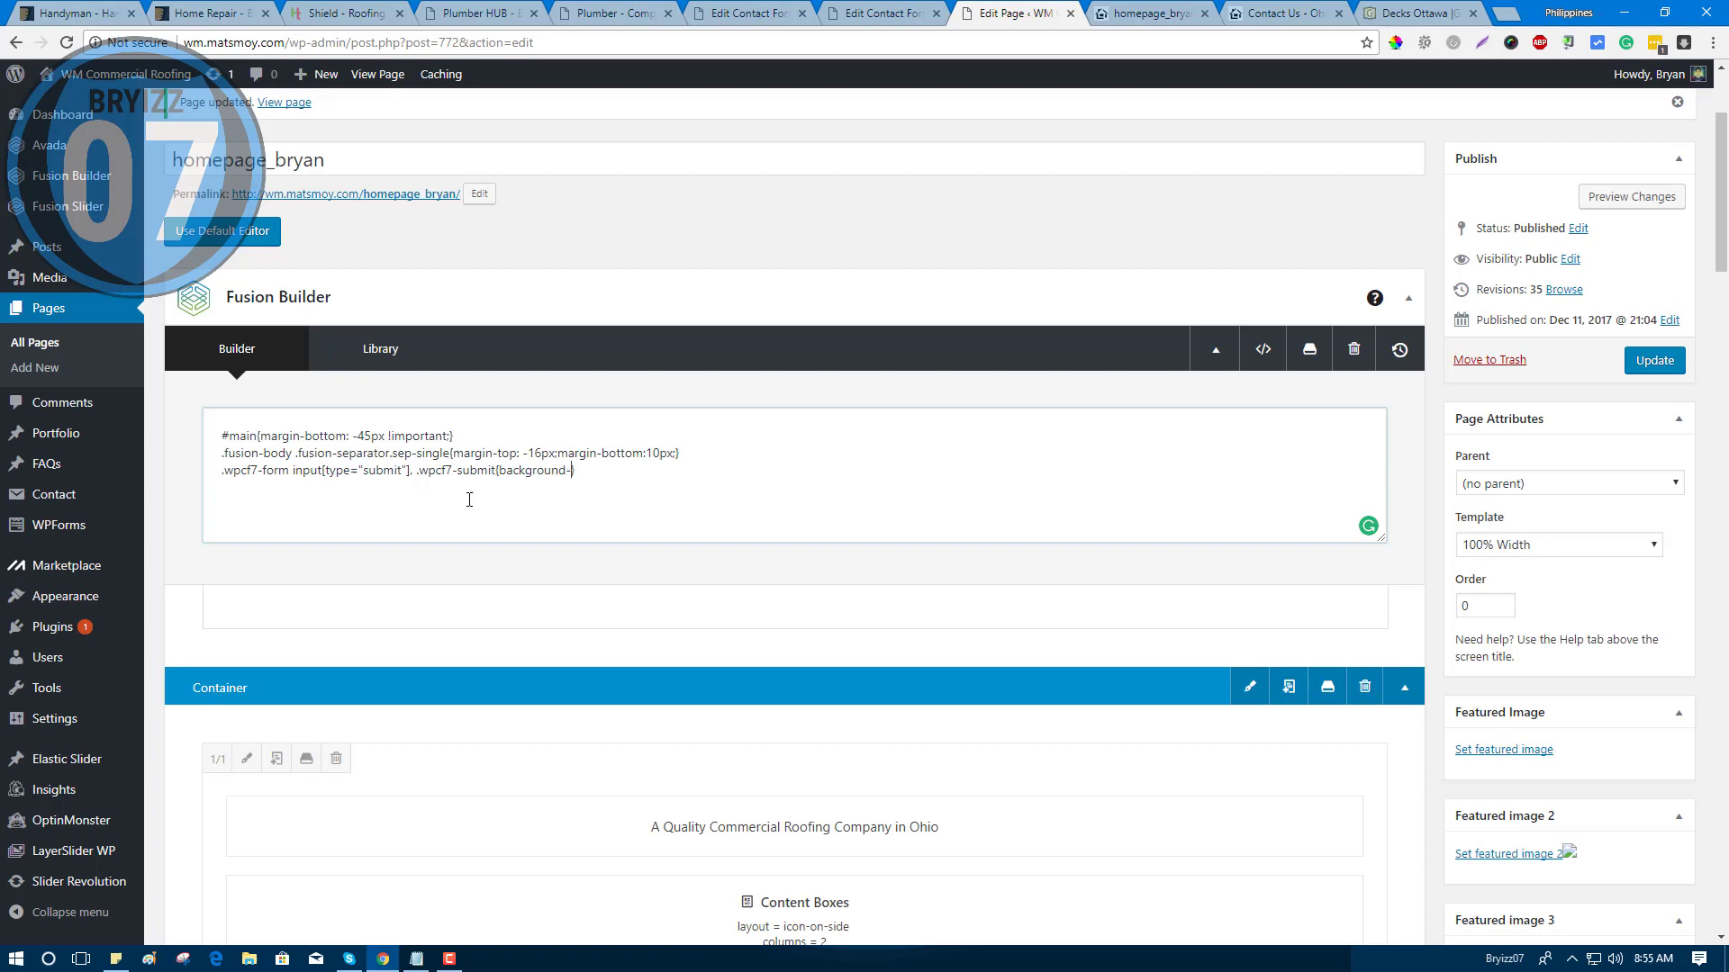
text(color:)
Paste rgb(232, 31, 3) as line three's background-color and update the page.
right_click(599, 473)
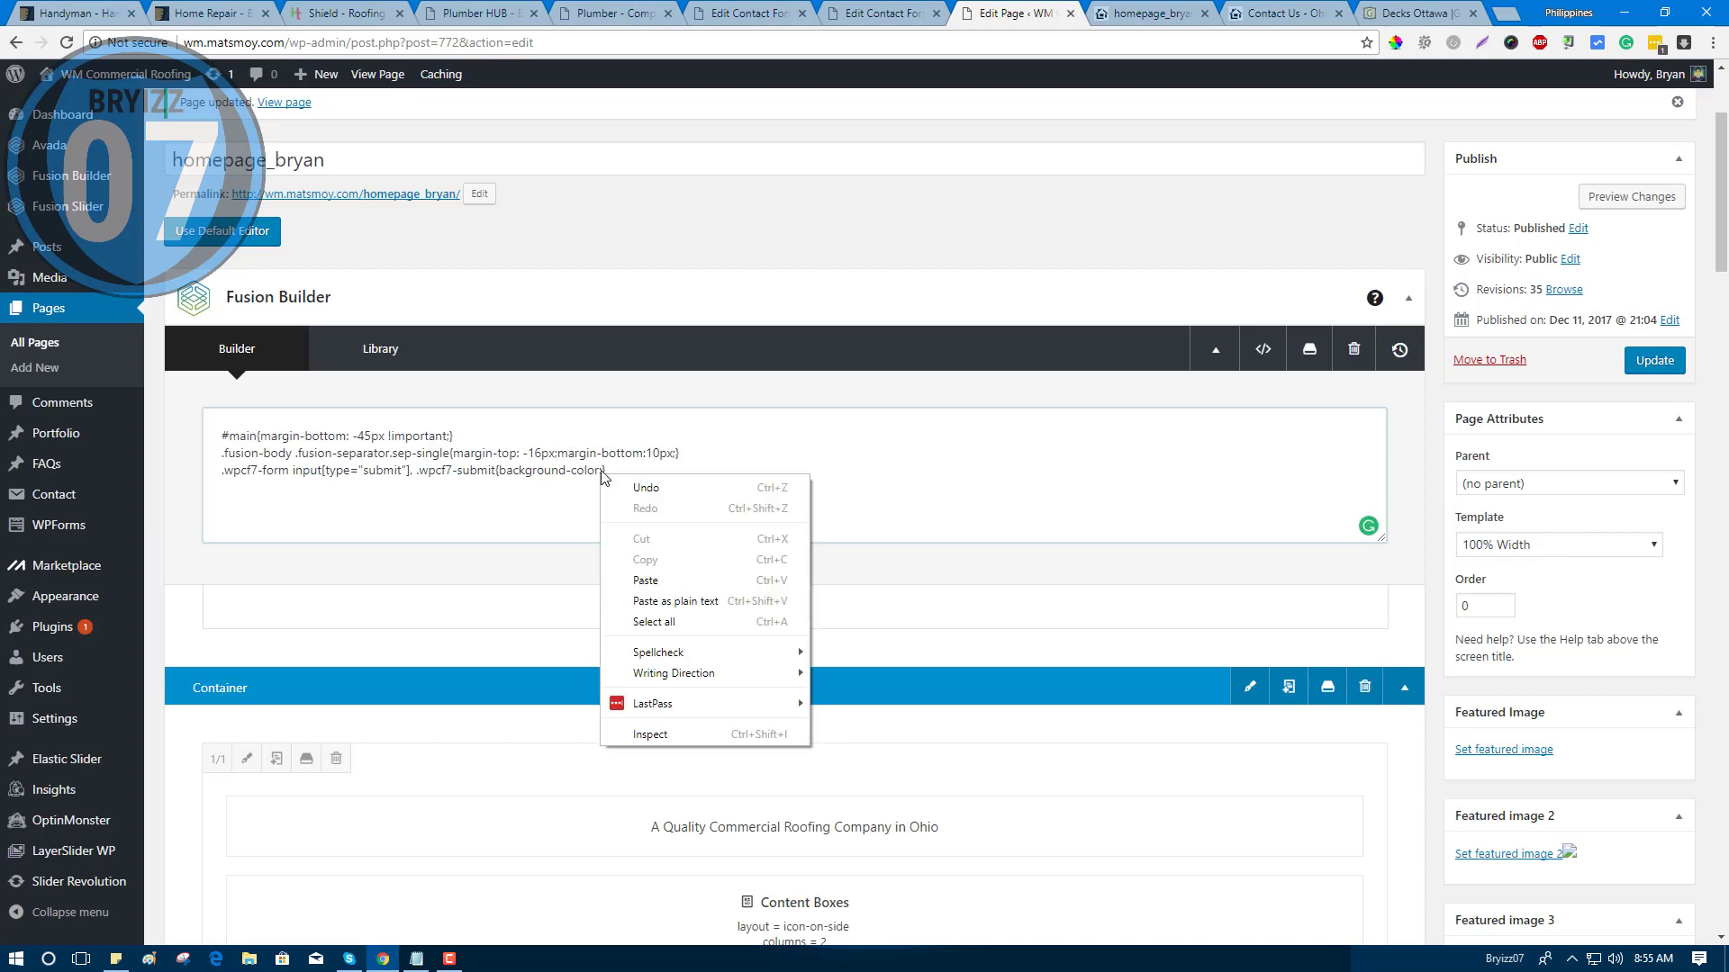
click(604, 470)
right_click(604, 470)
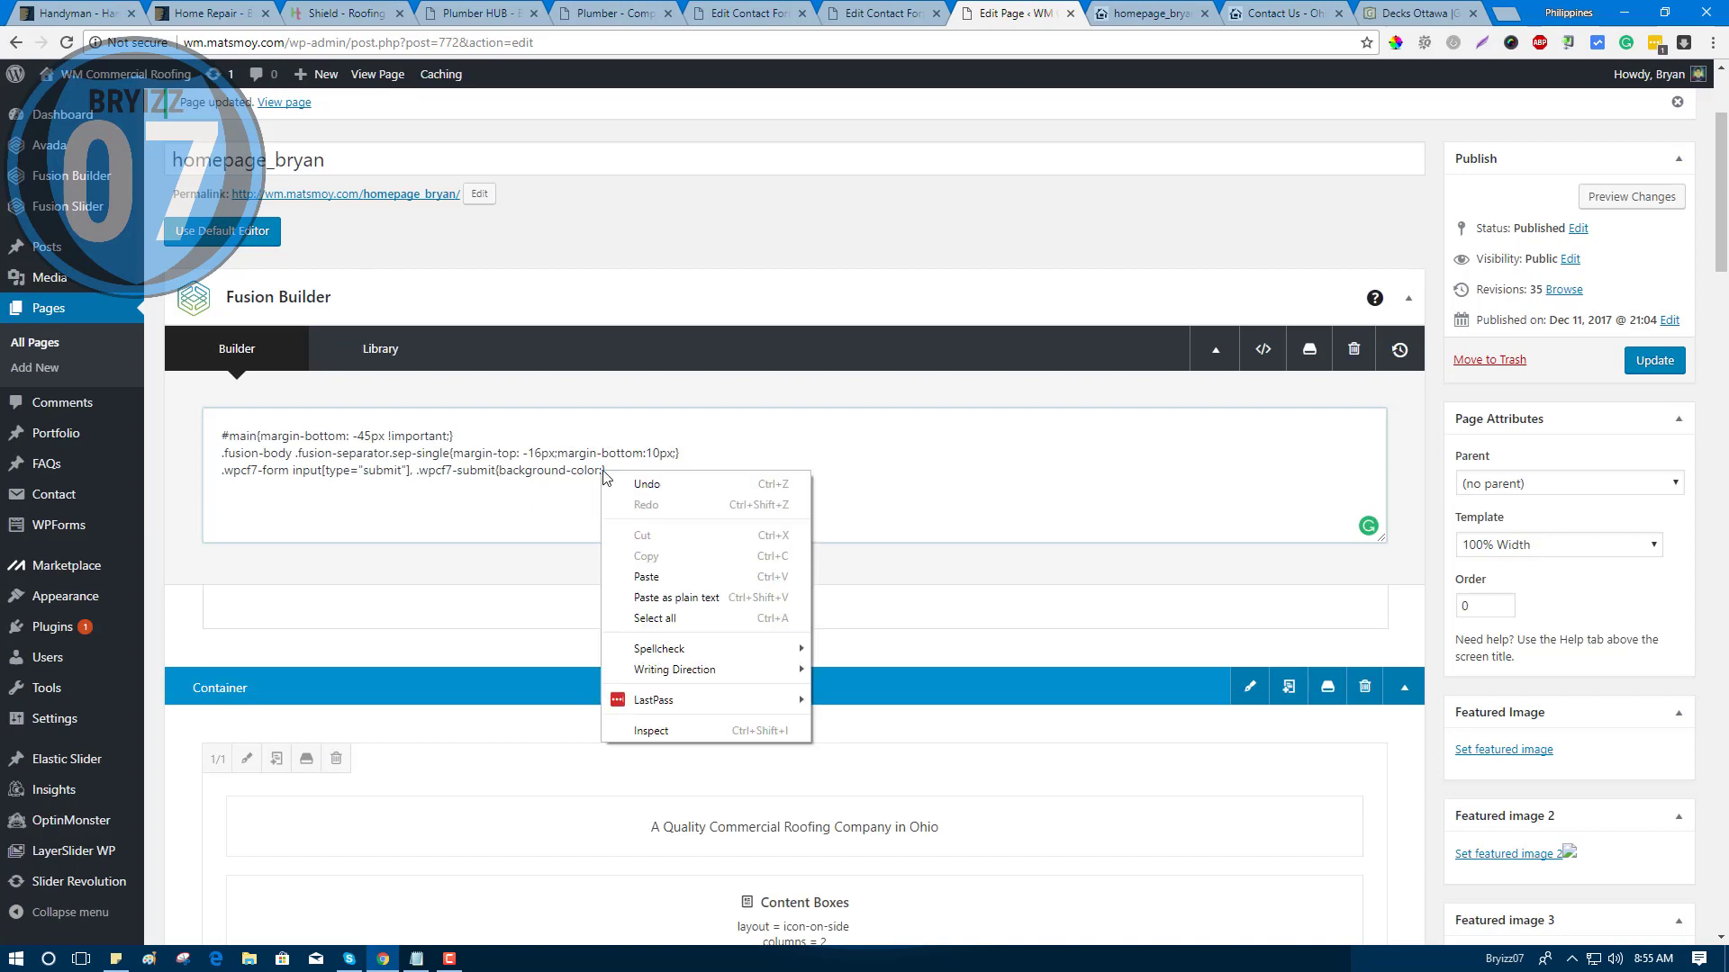
click(647, 601)
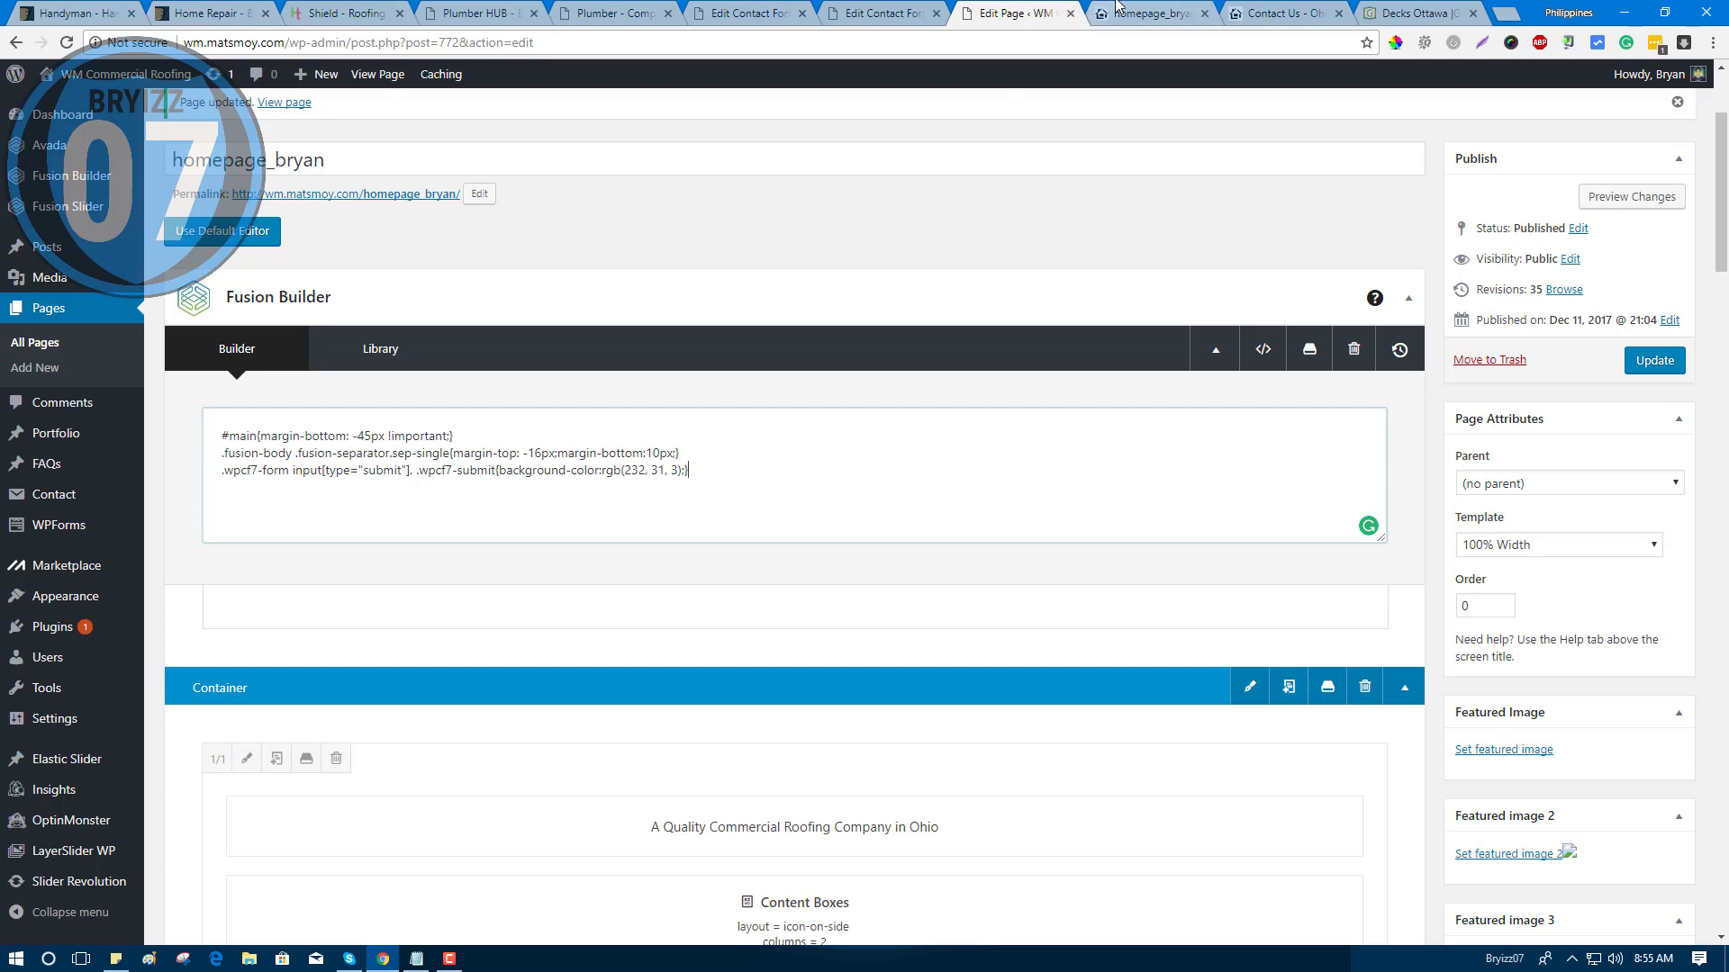
click(1651, 362)
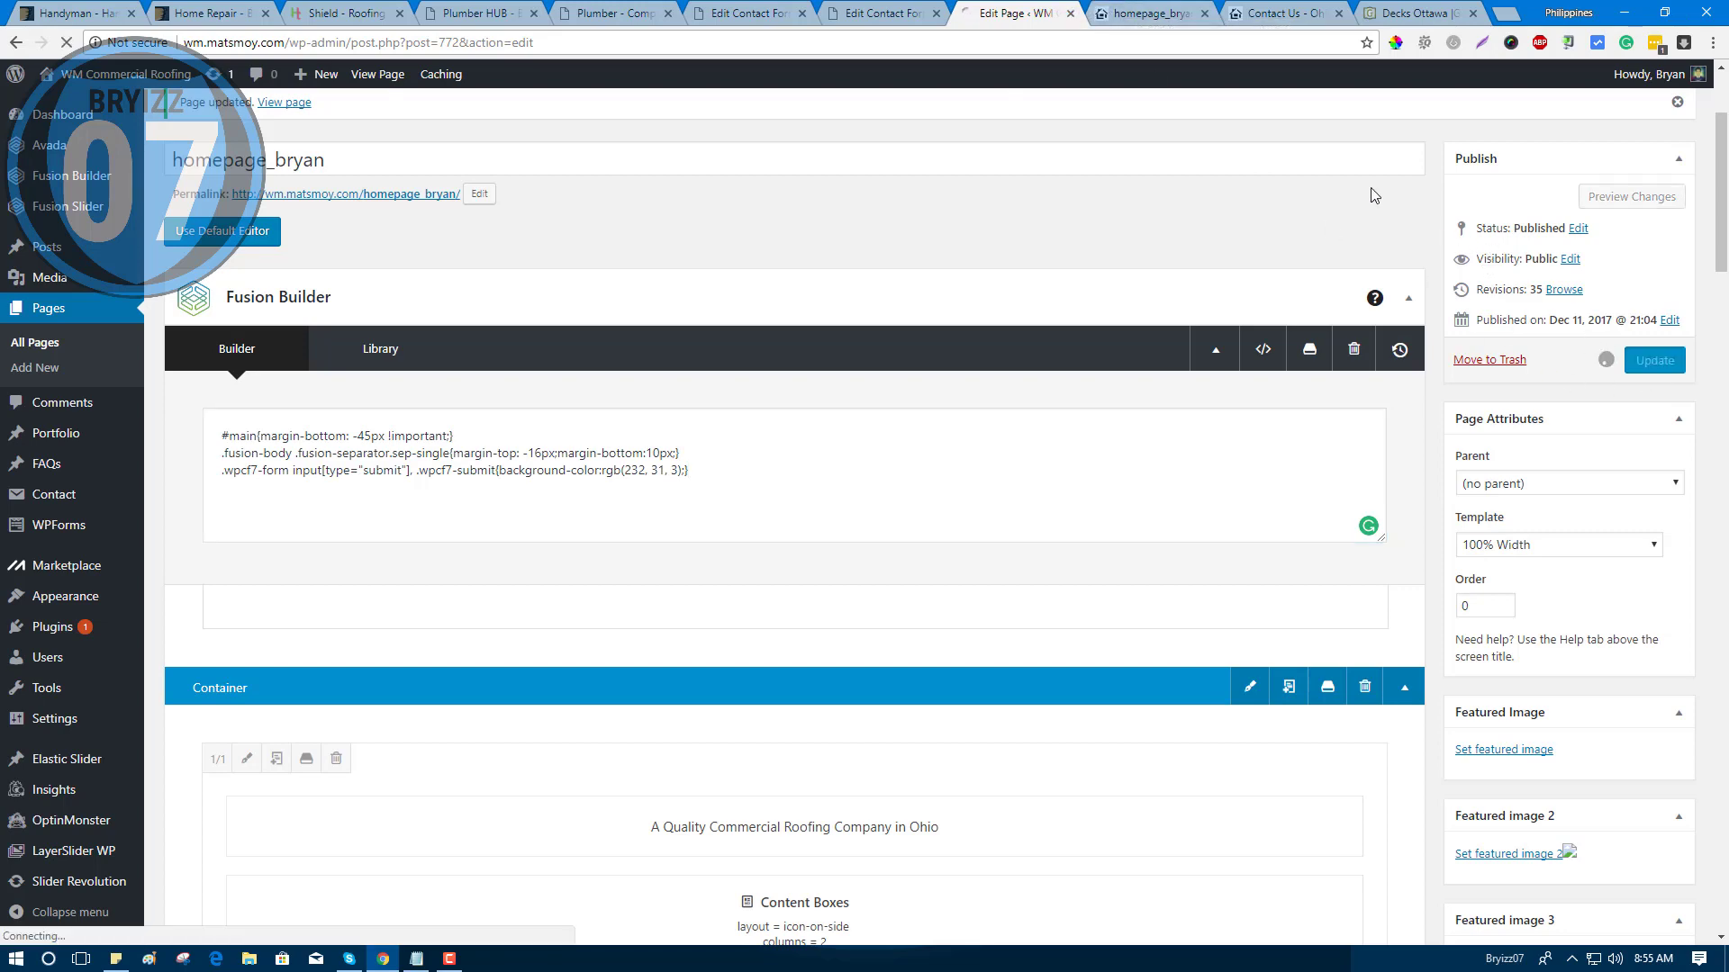
click(1175, 14)
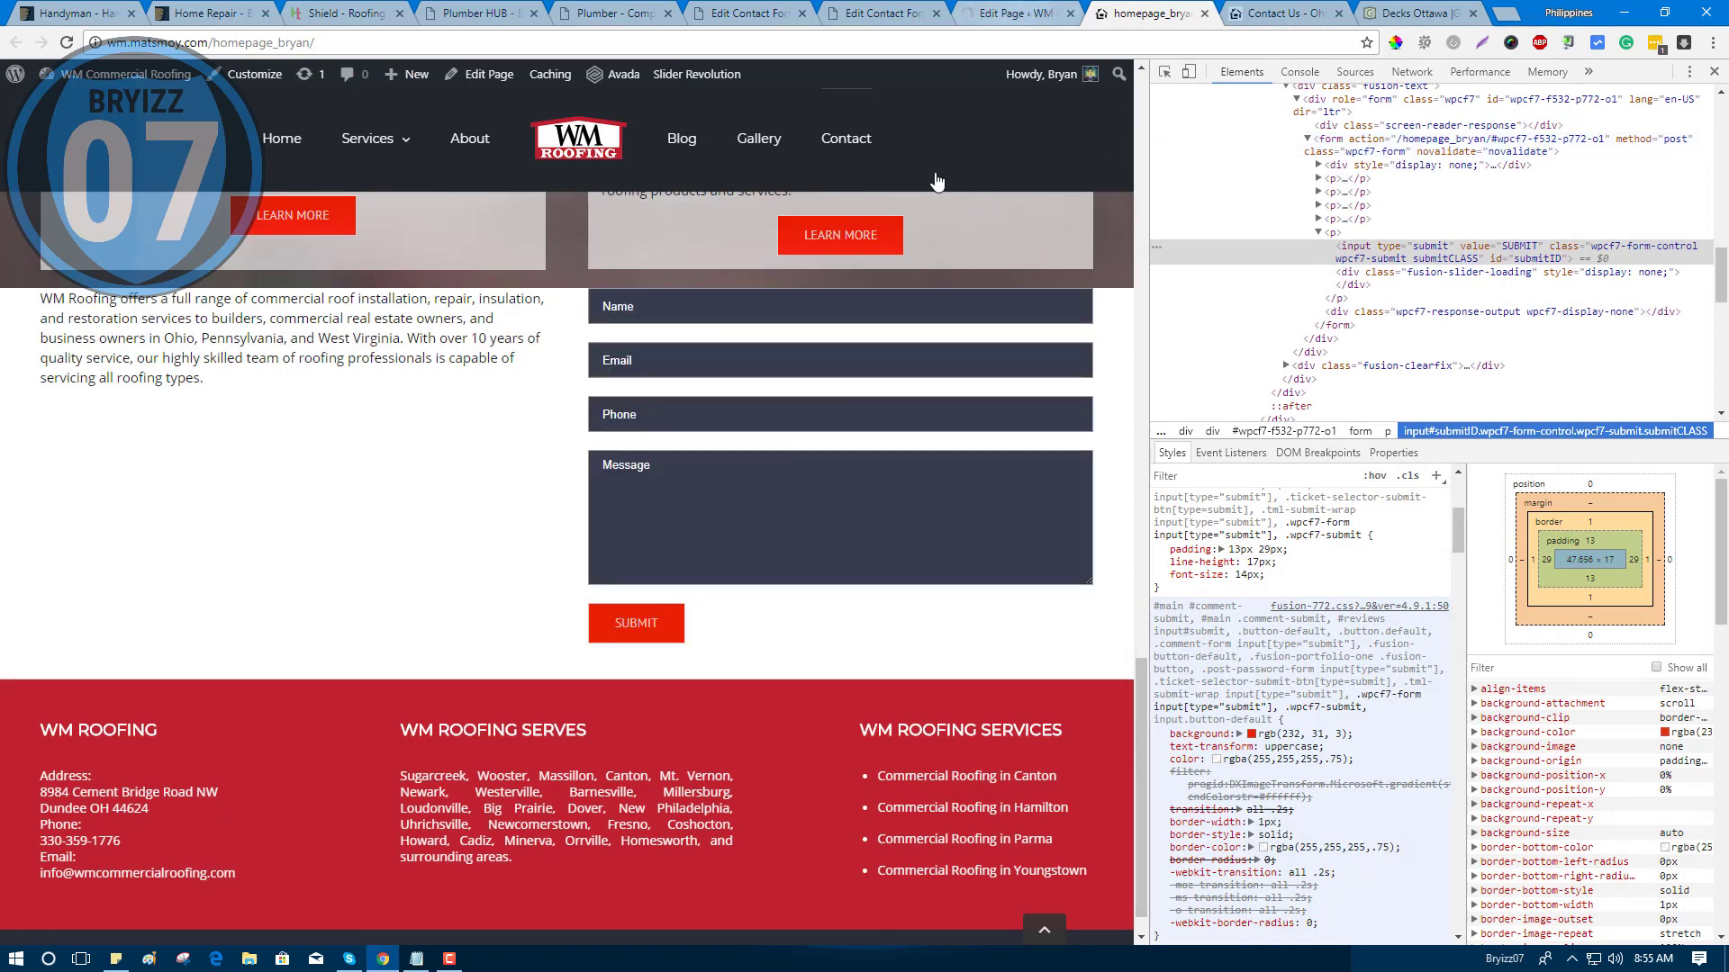
Reload the homepage, inspect the red SUBMIT button's rgb(232, 31, 3) rule, then close DevTools.
click(1713, 72)
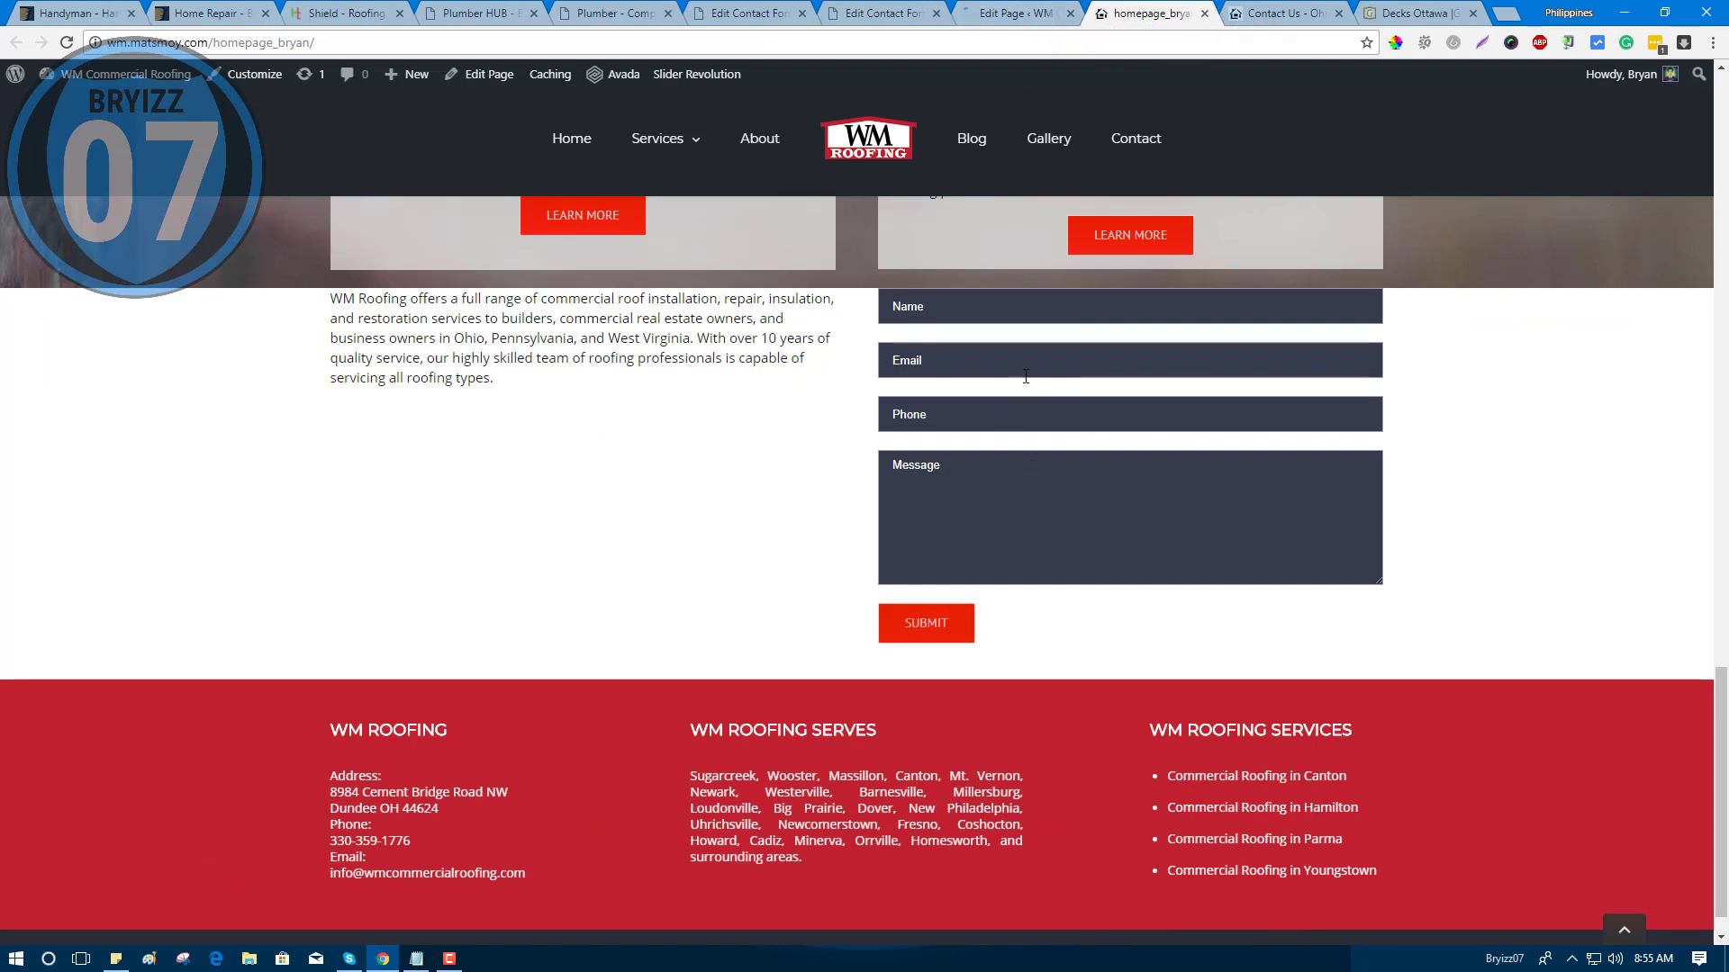
click(67, 41)
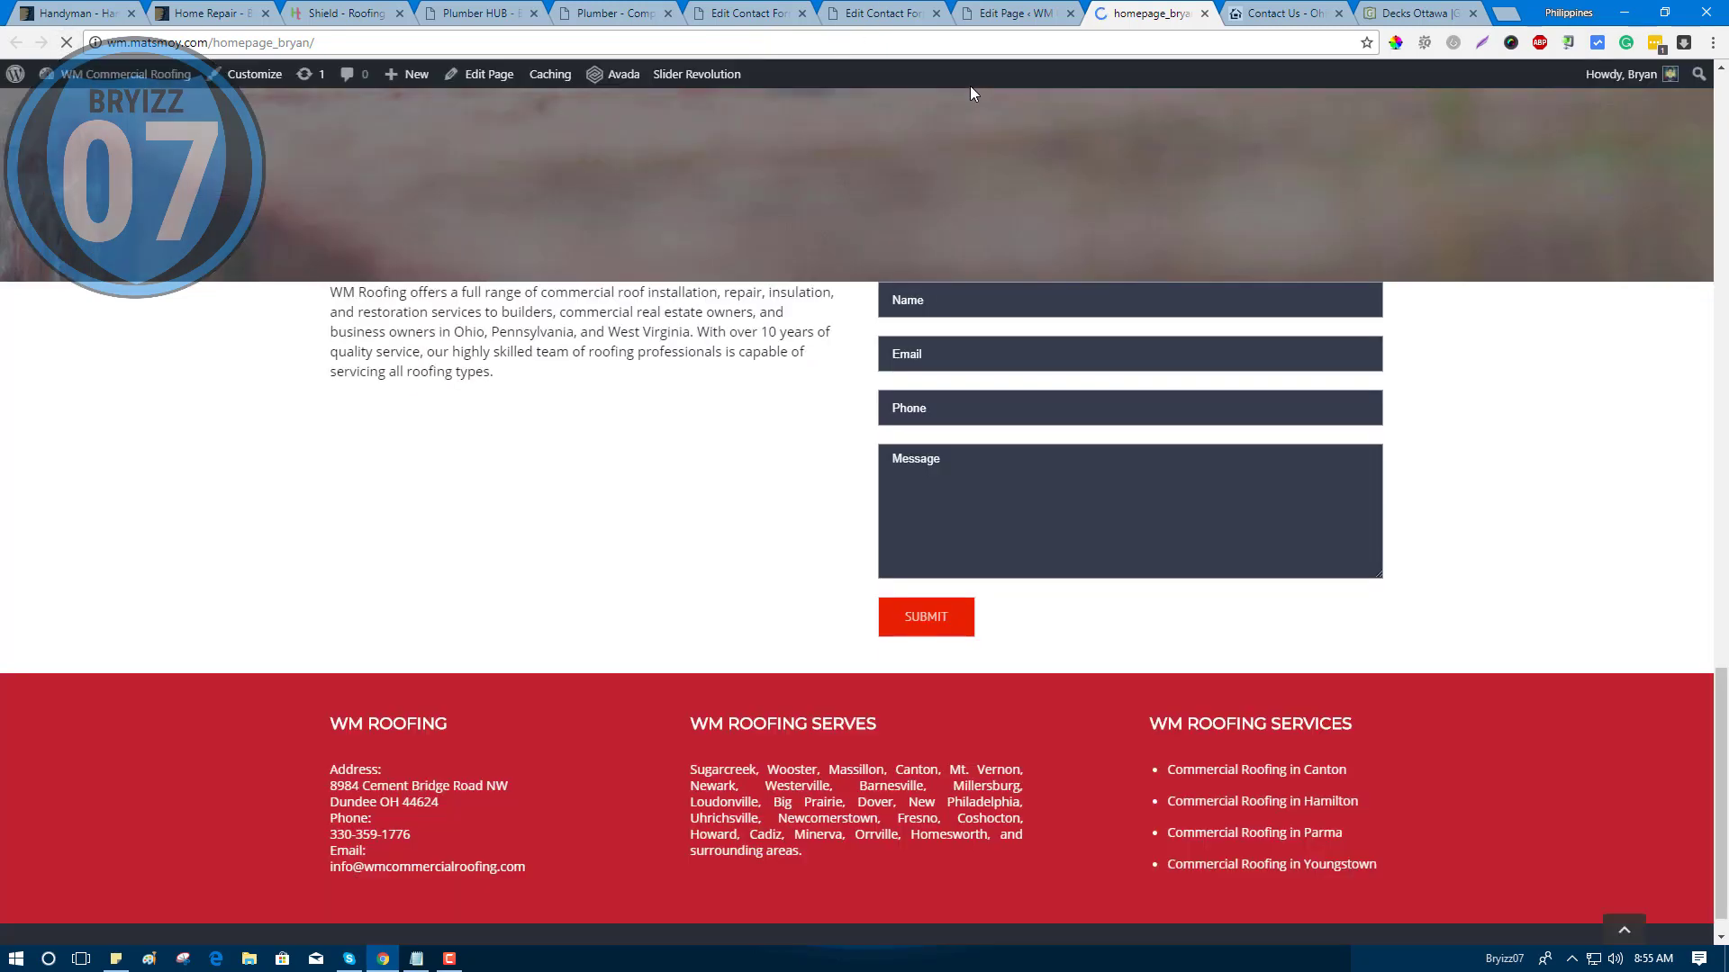
scroll(975, 406, down, 1)
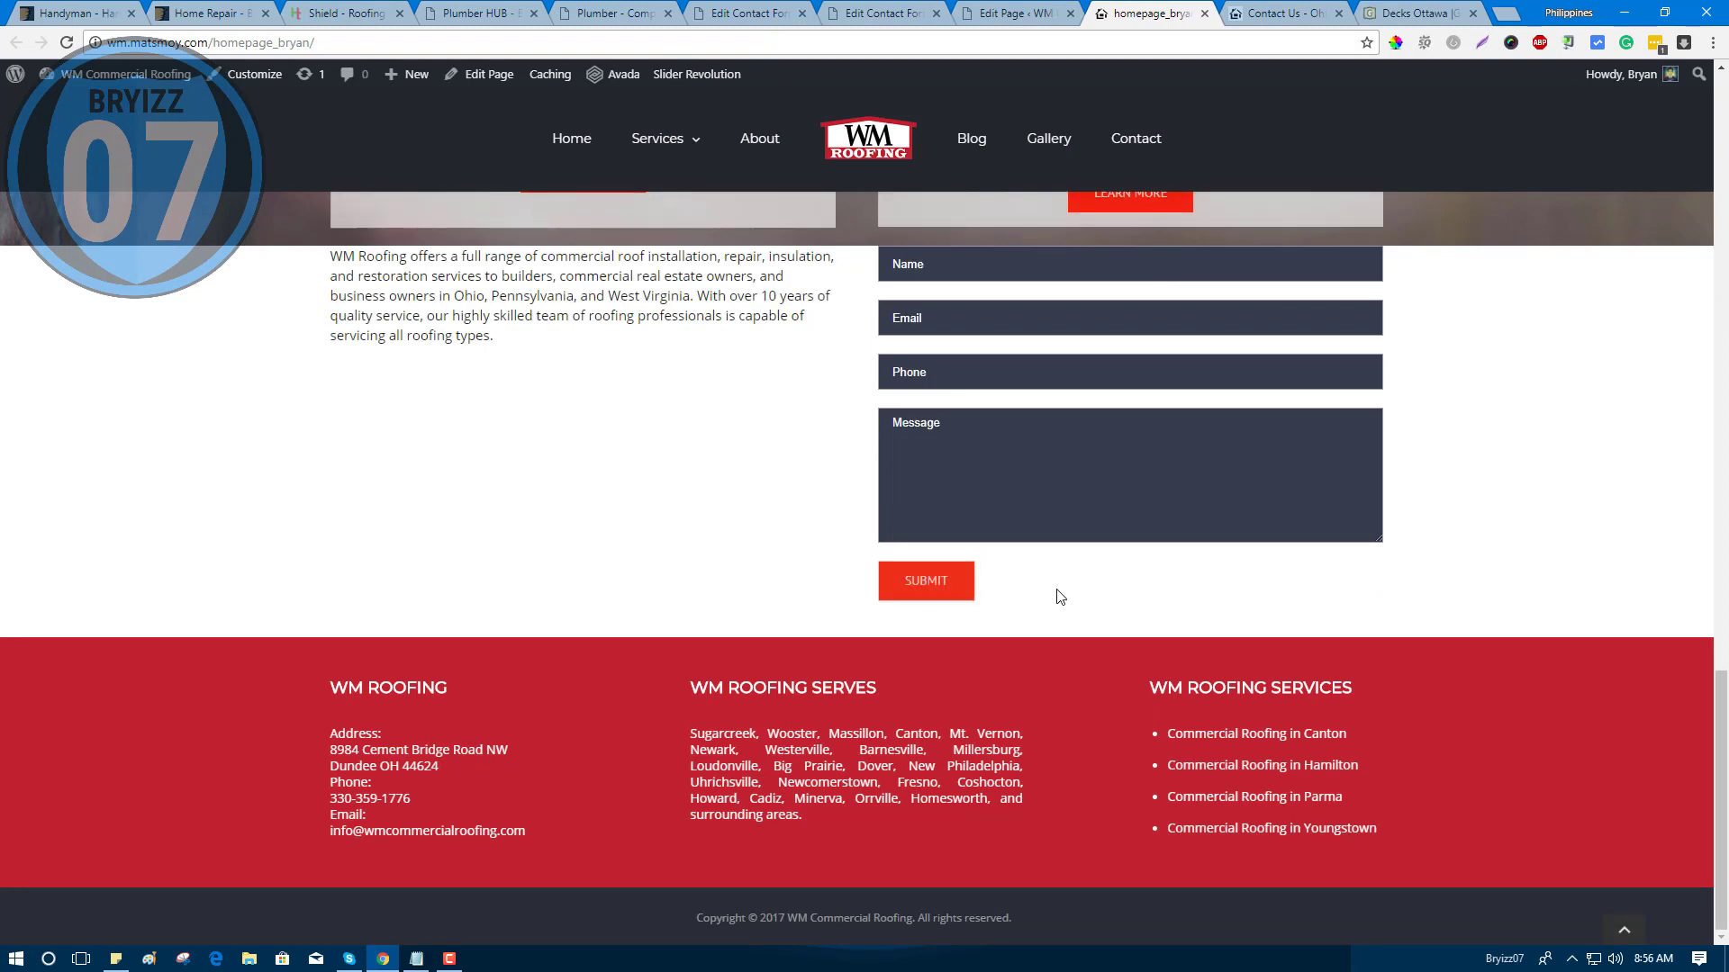
right_click(944, 583)
click(996, 858)
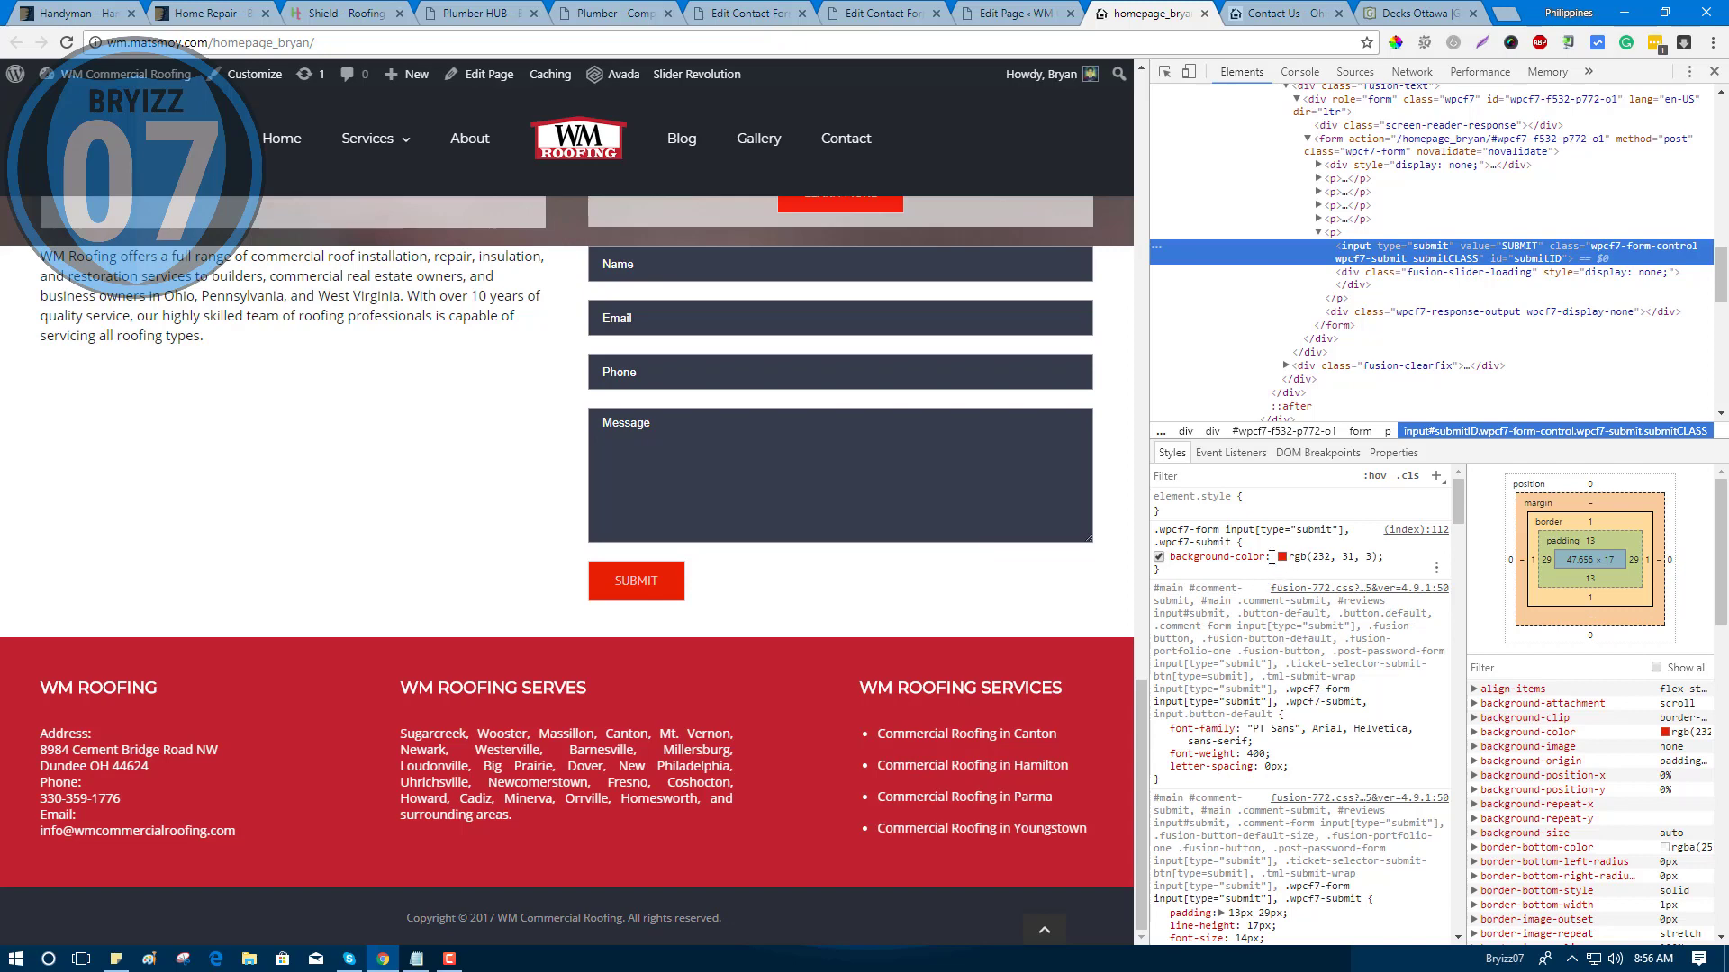
click(1713, 72)
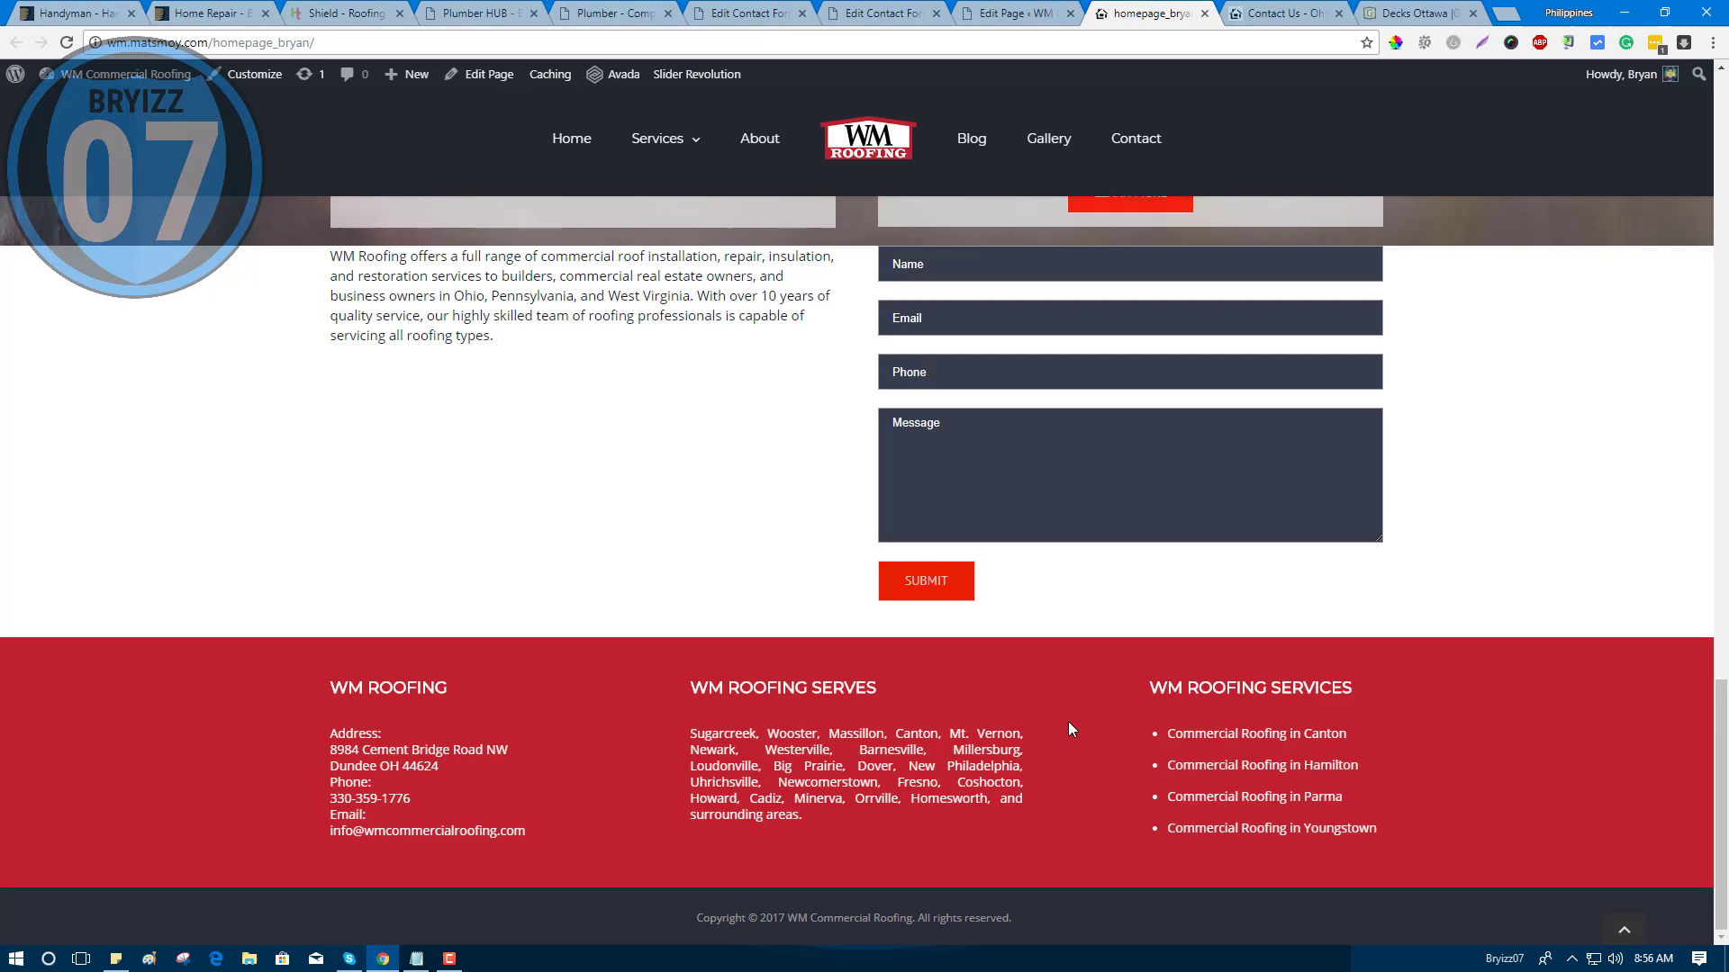
scroll(1063, 774, up, 1)
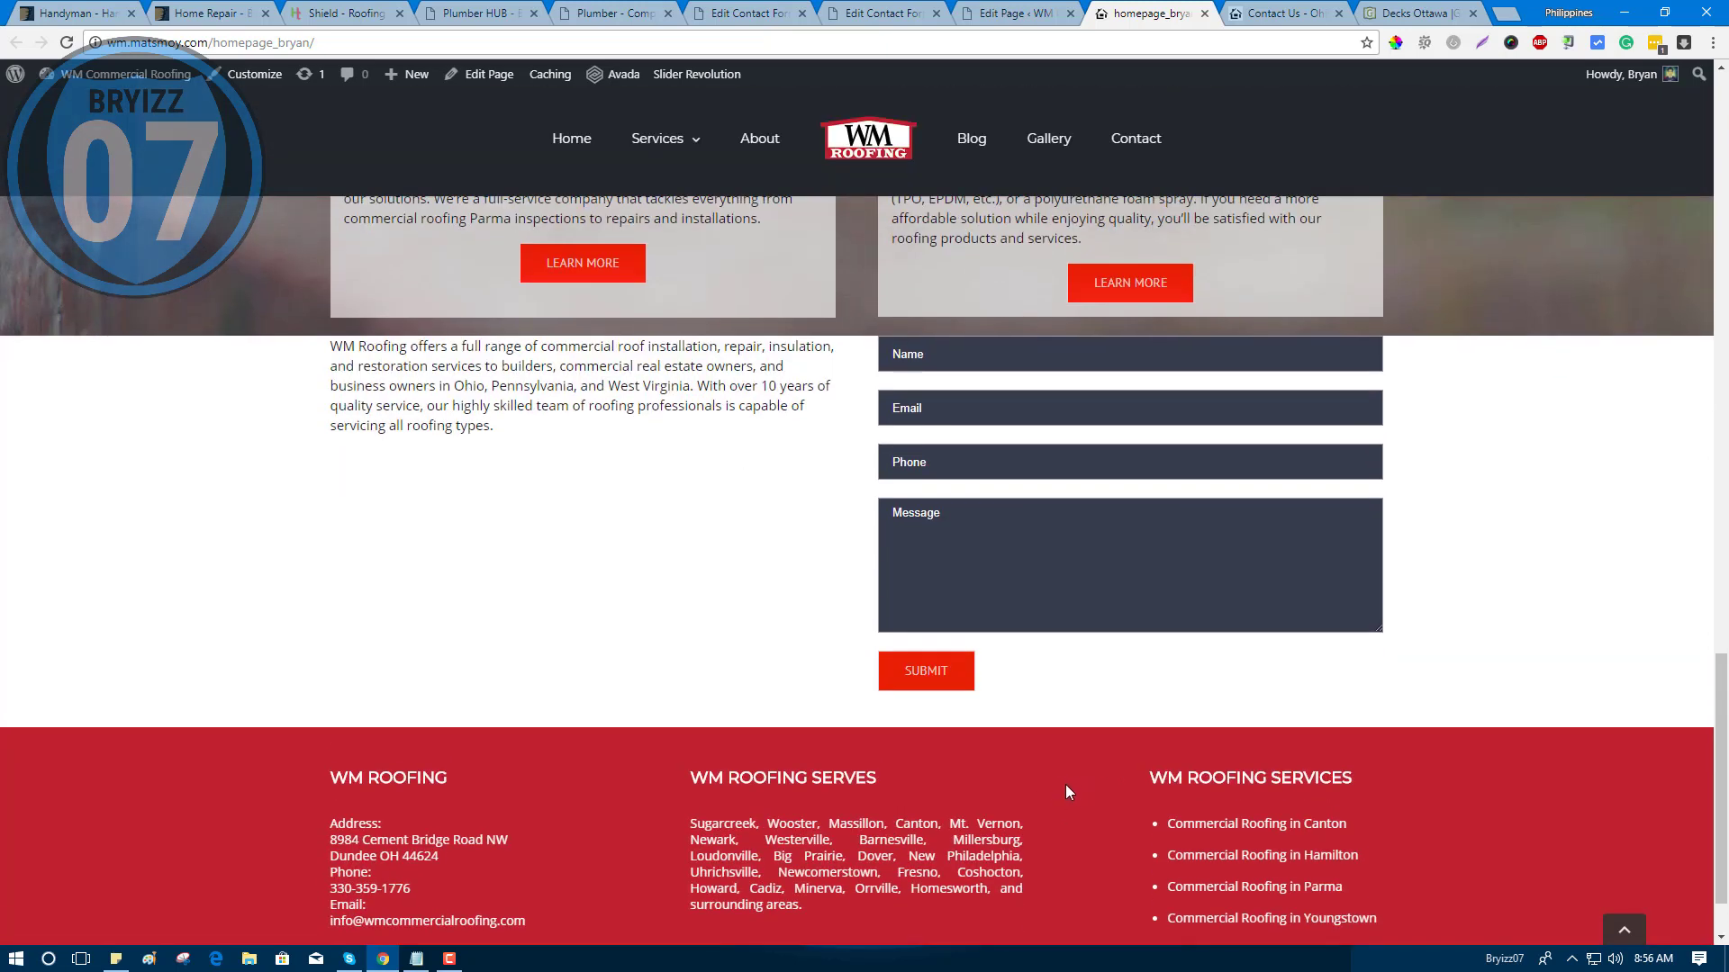
Copy the red Submit button's .wpcf7-form input[type="submit"] selector from the Styles pane.
right_click(939, 677)
click(987, 665)
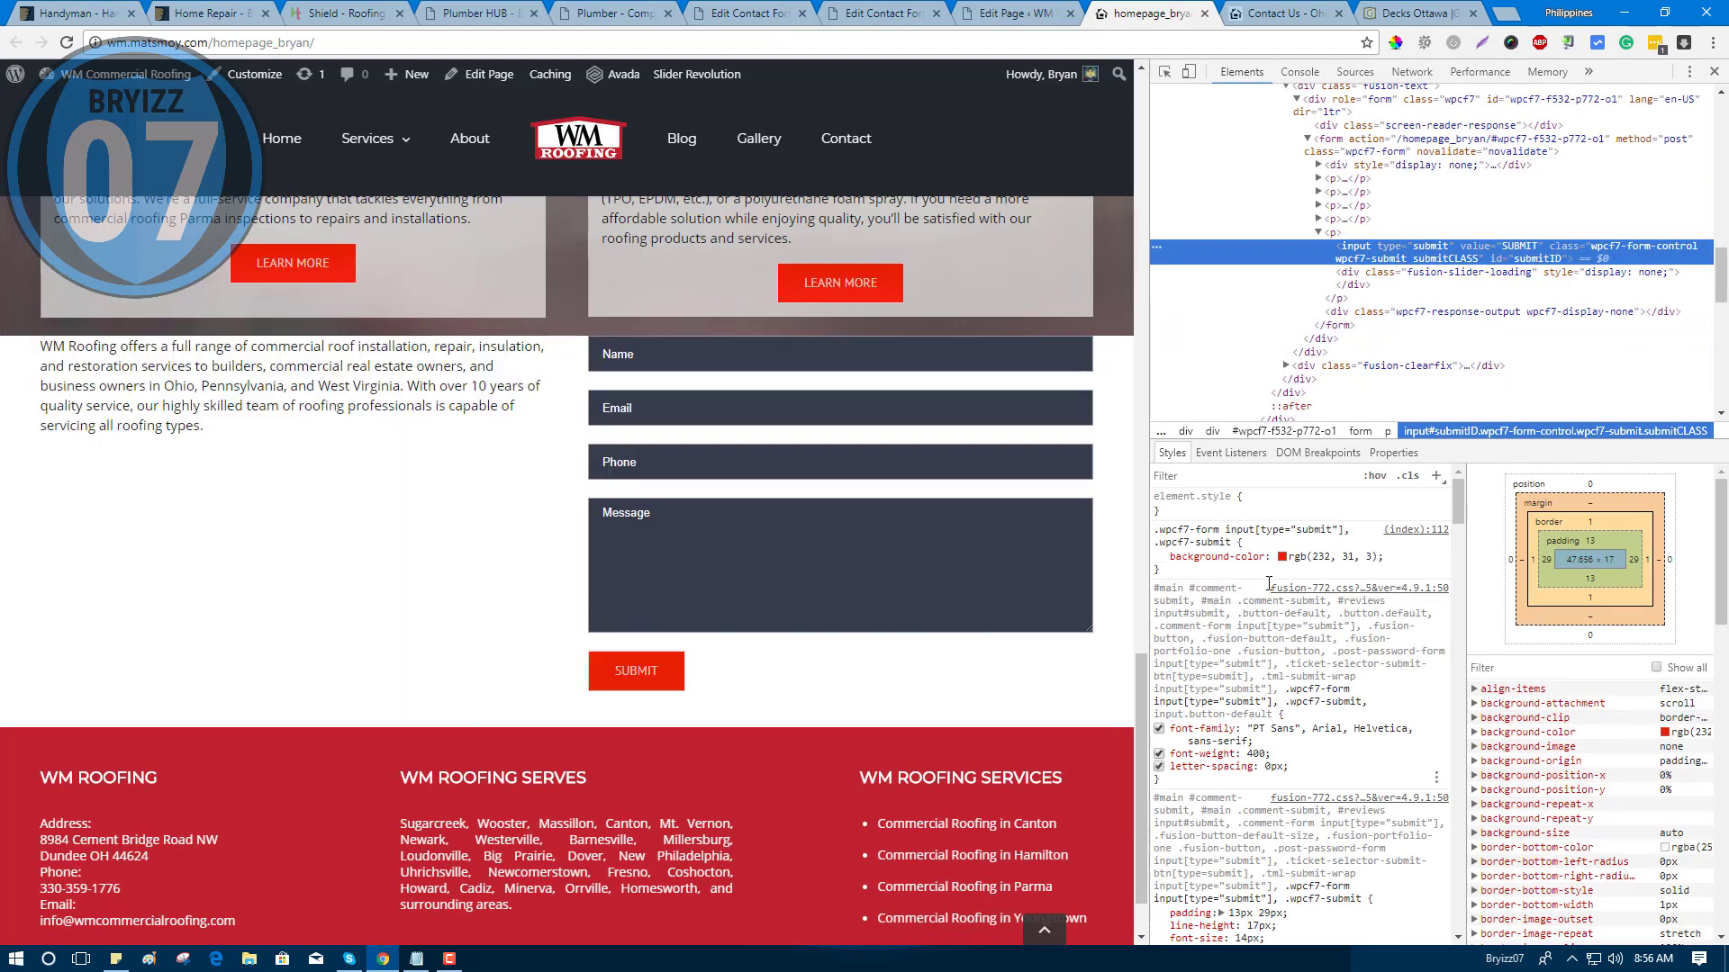
mouse_move(1216, 557)
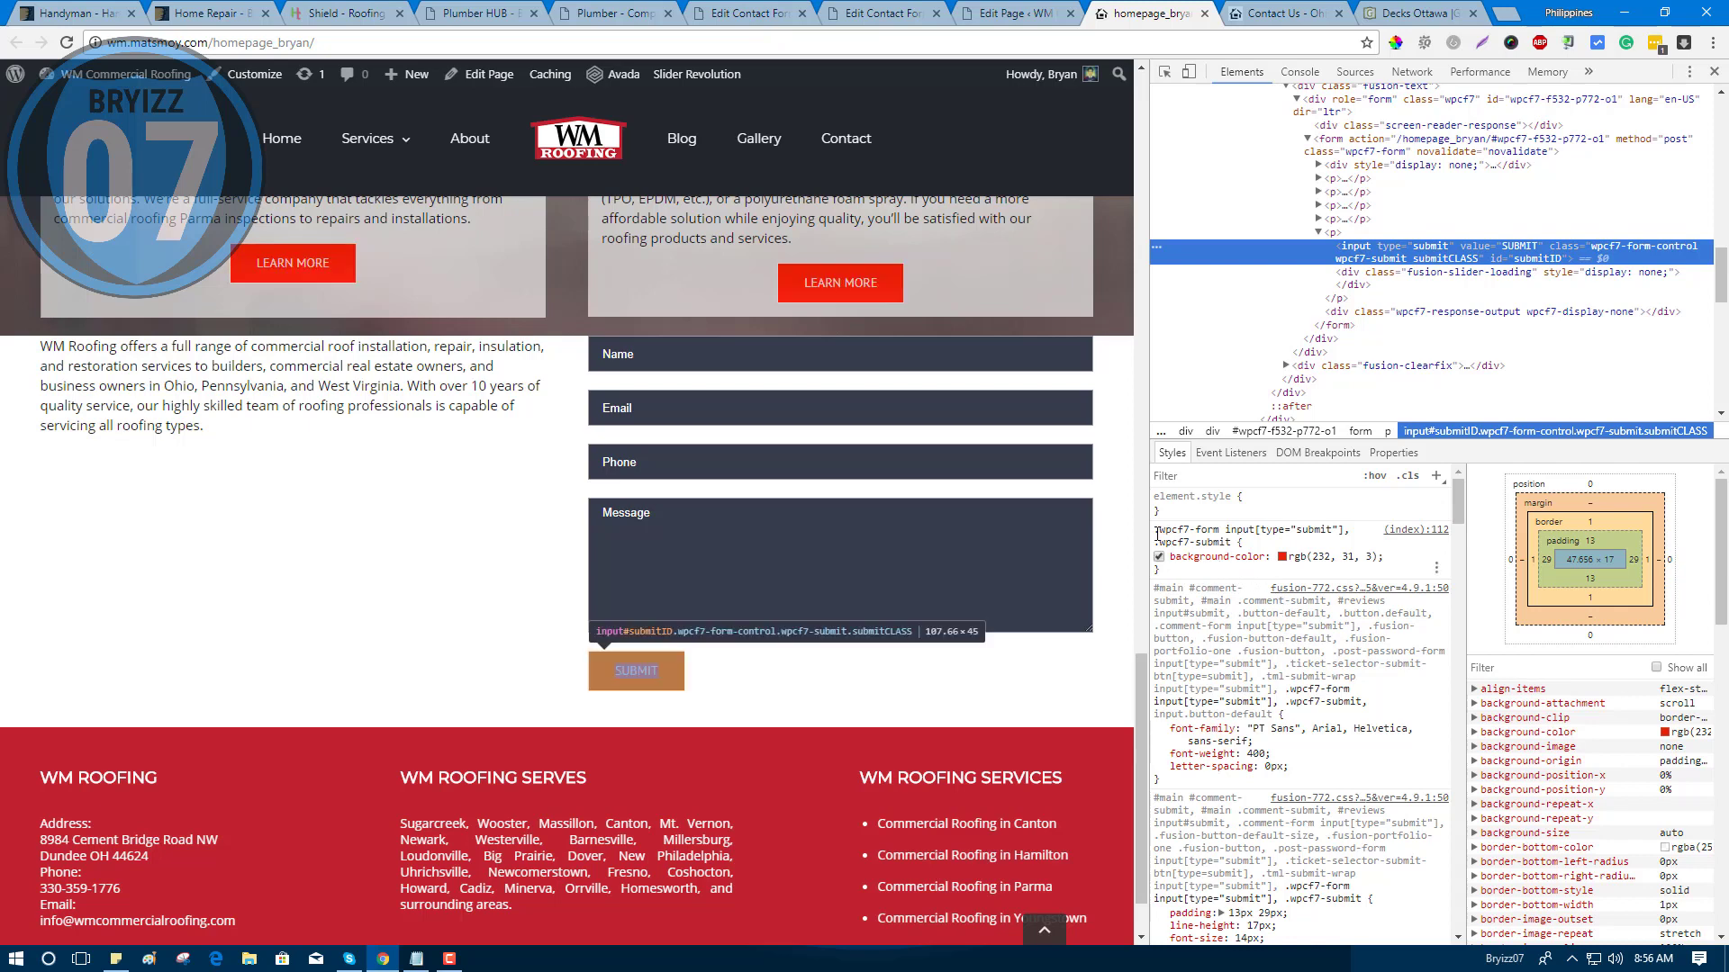
drag(1157, 530, 1345, 530)
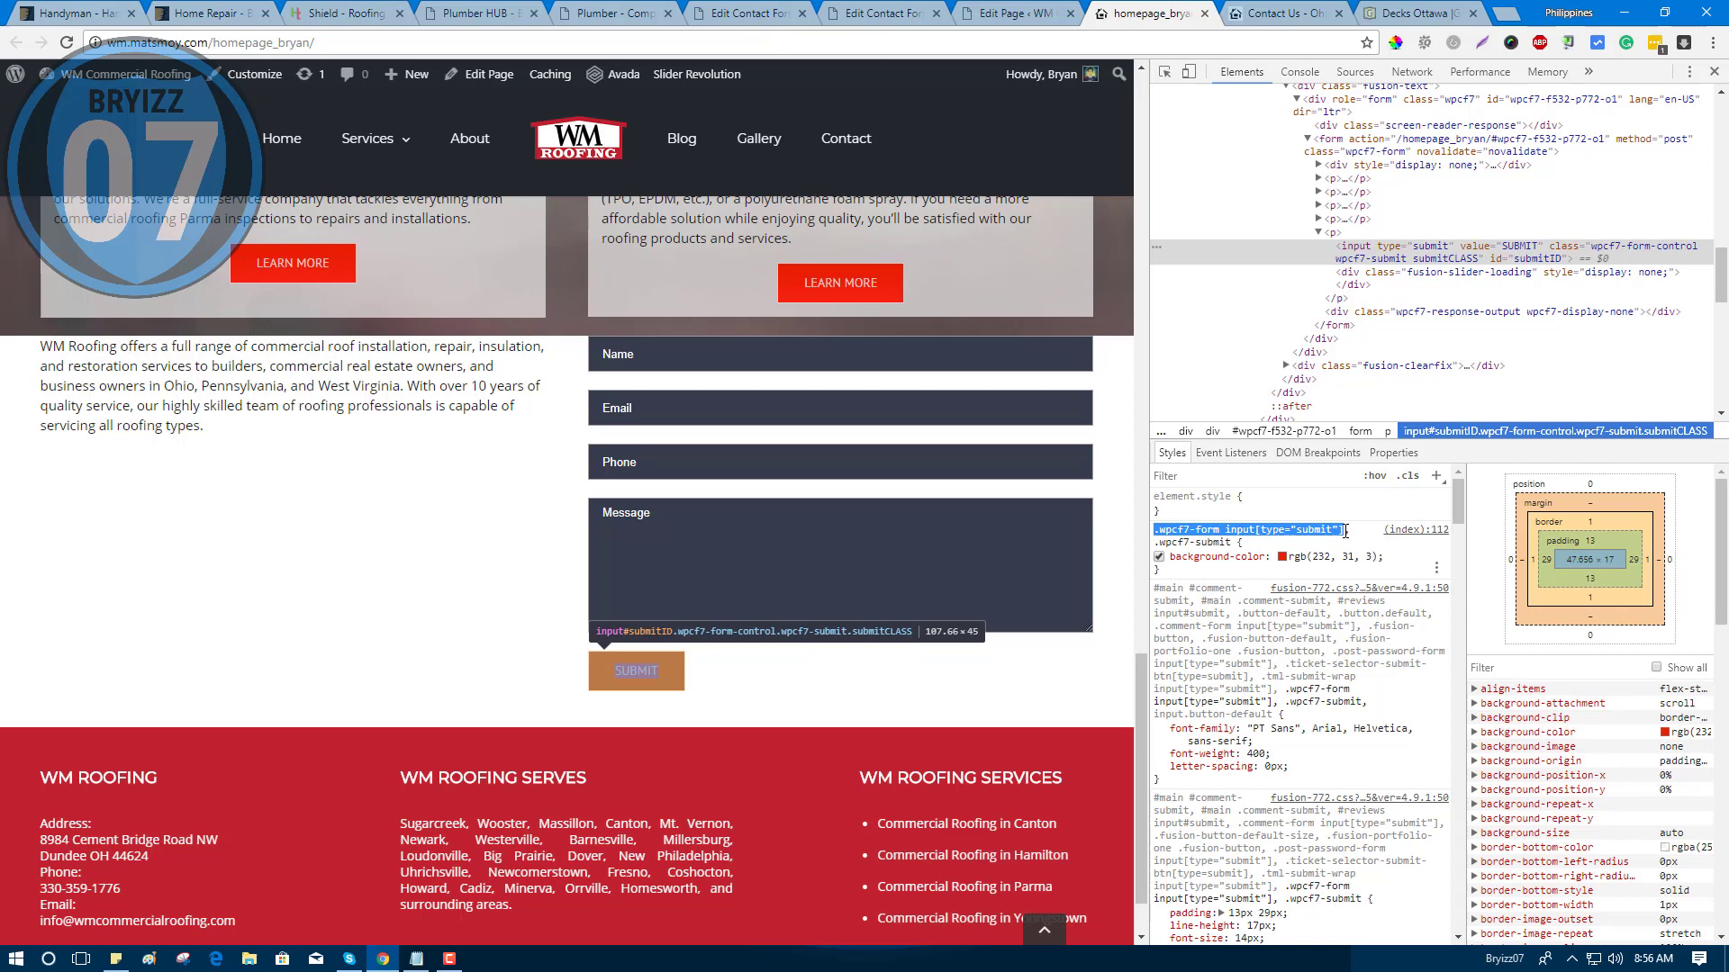
click(1335, 532)
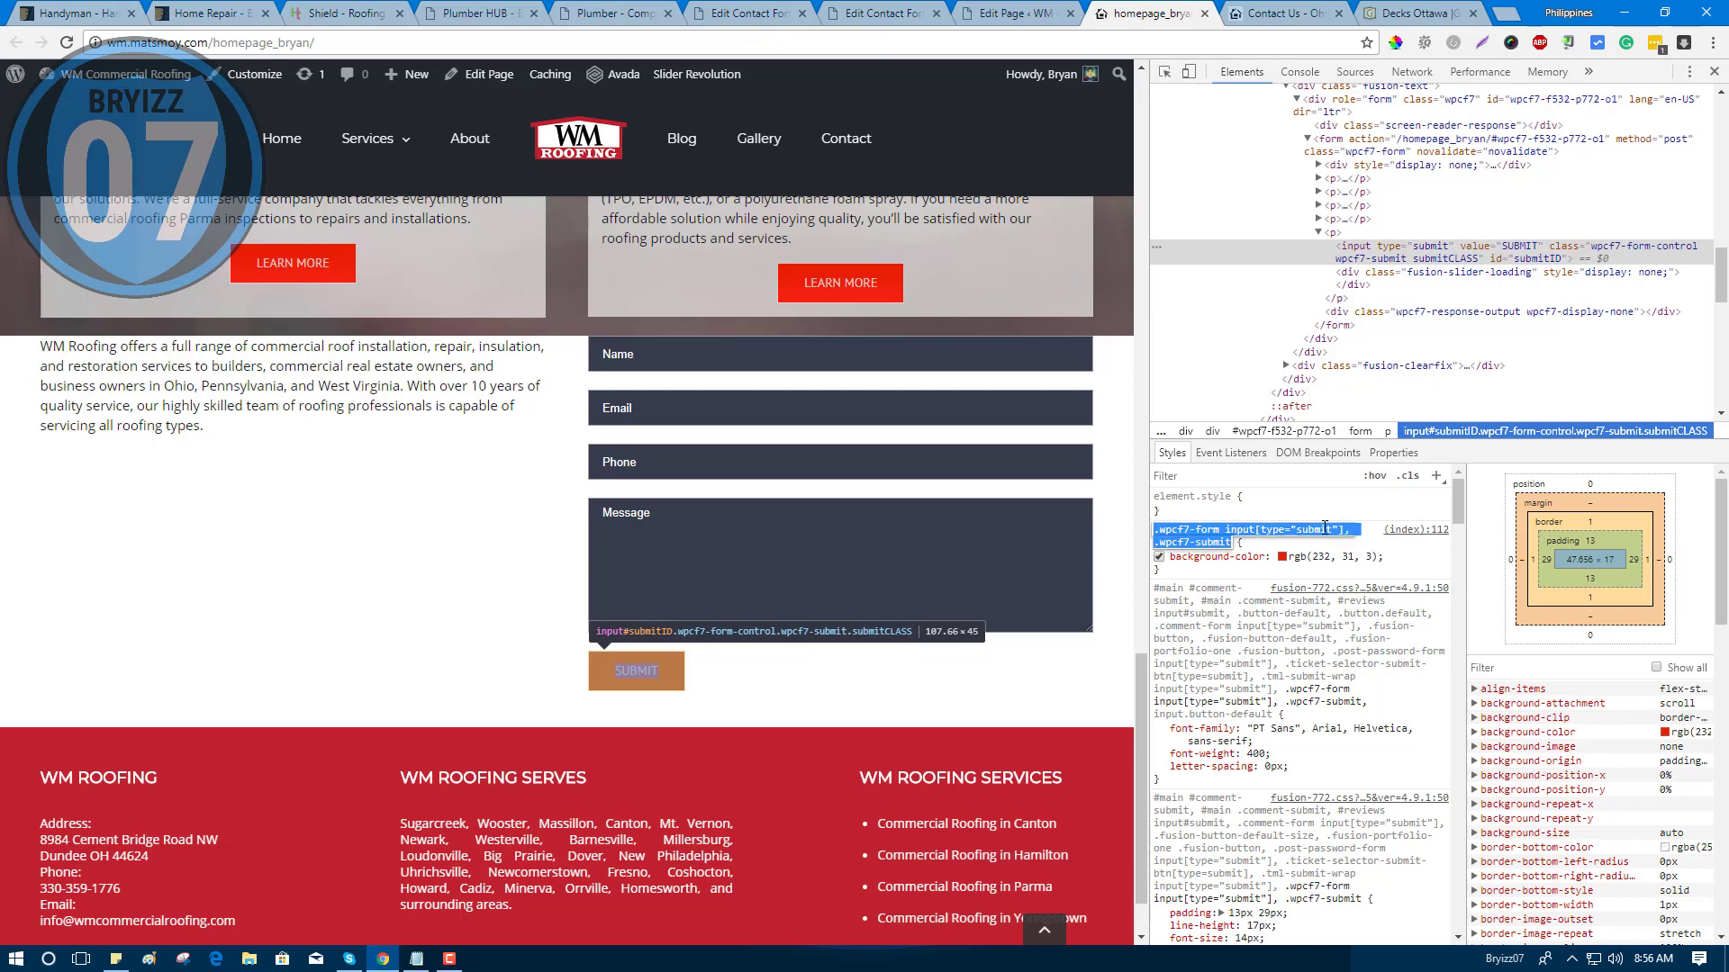
click(1323, 528)
drag(1344, 530, 1156, 531)
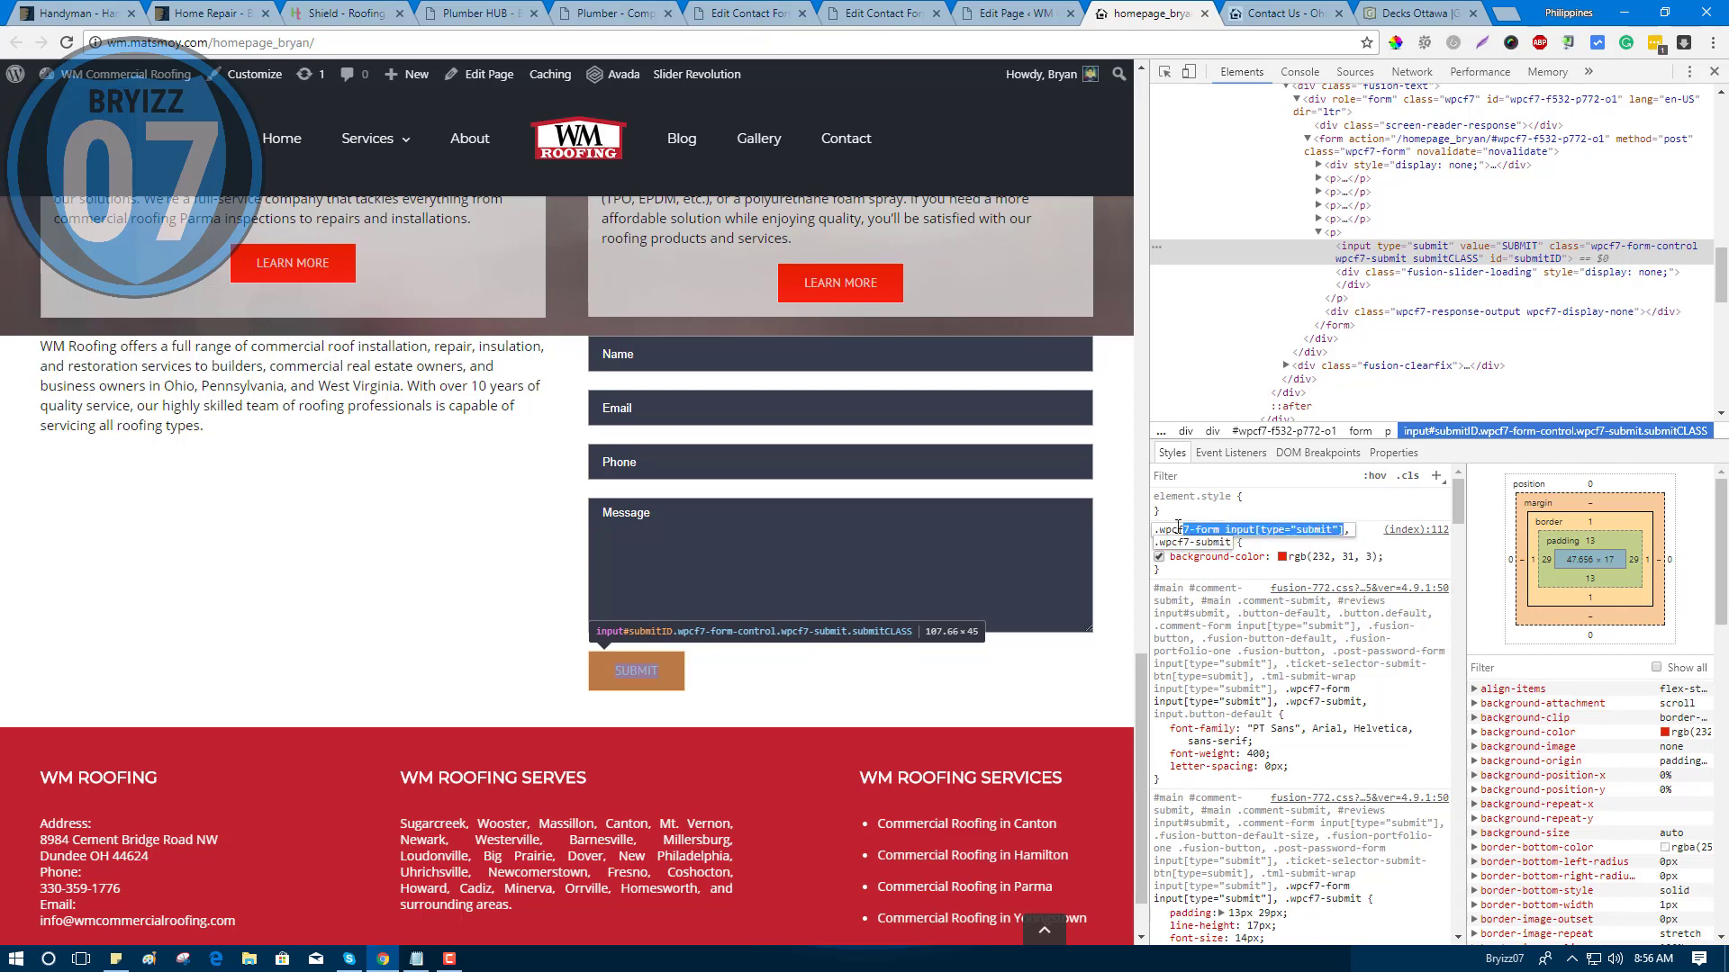
right_click(1156, 529)
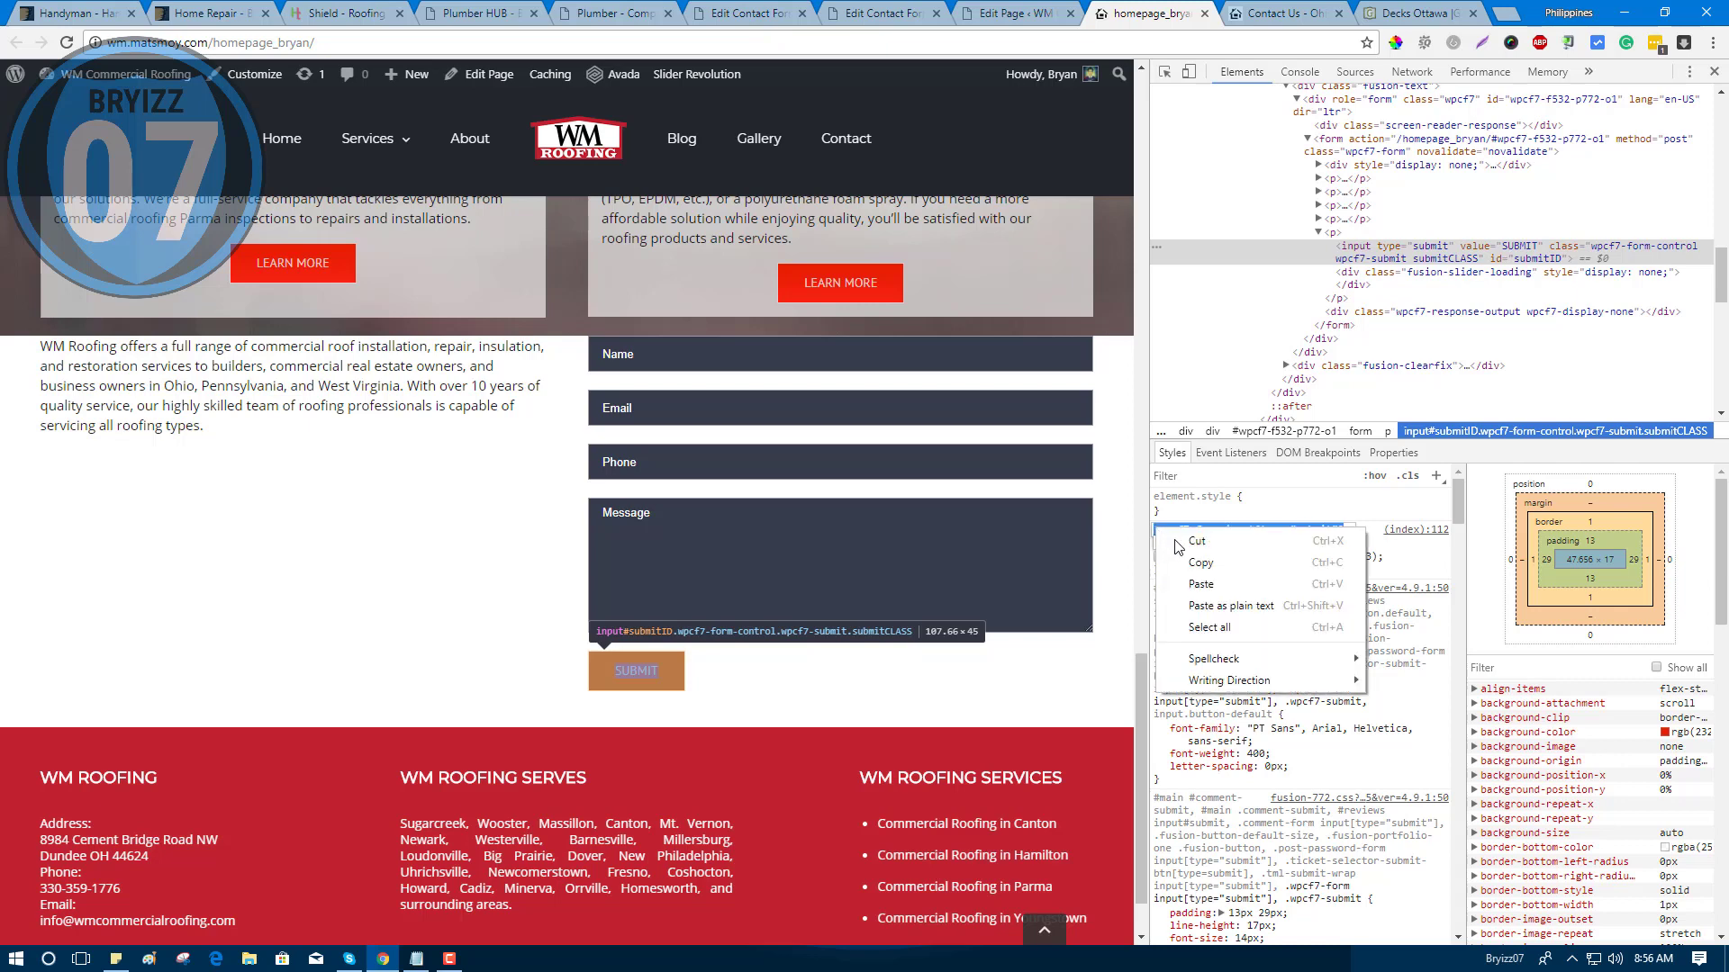
click(1188, 564)
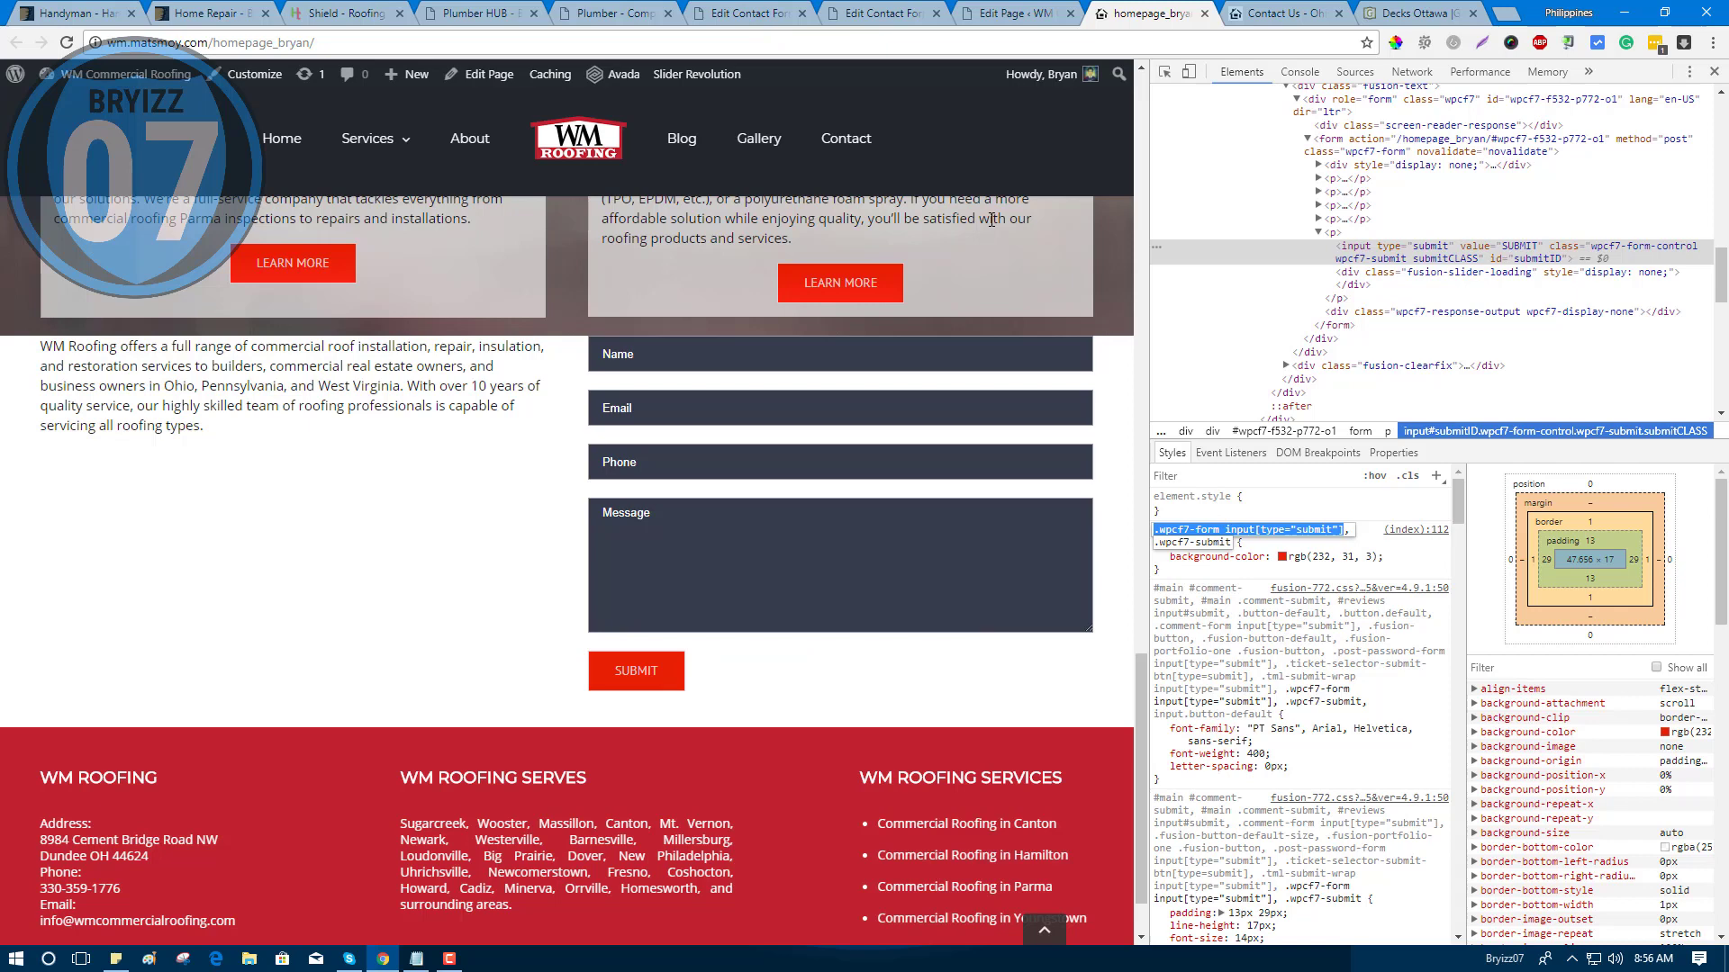
click(1003, 15)
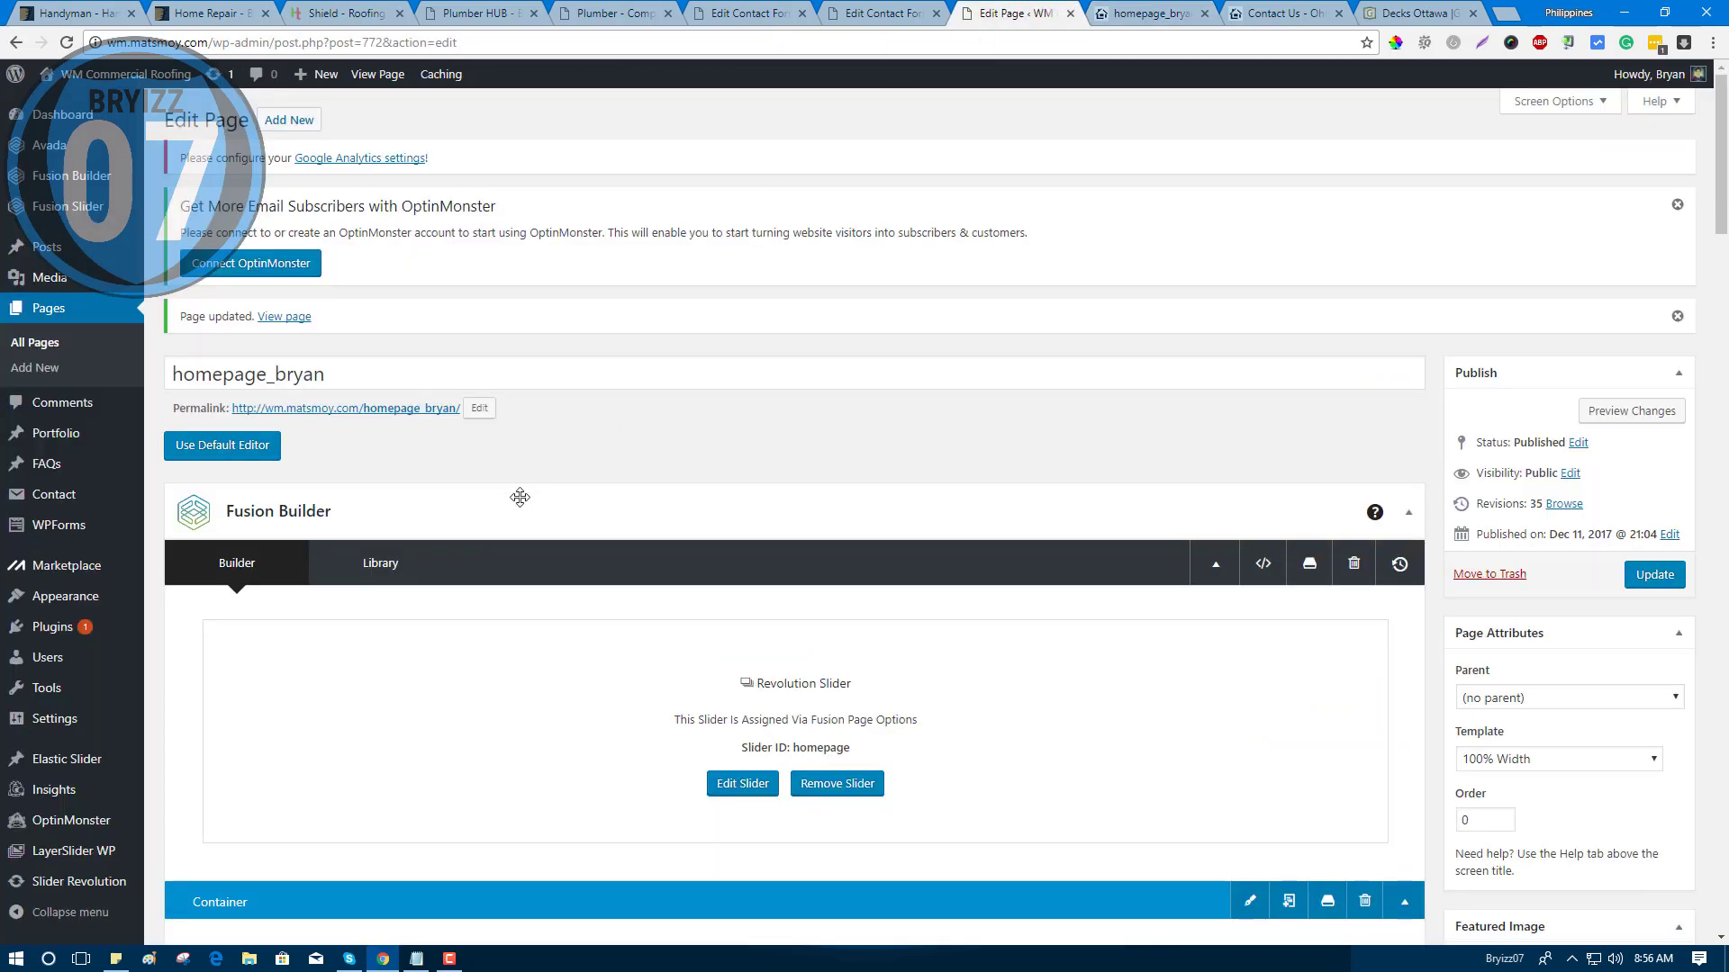
Paste the submit selector on a new fourth CSS line to start its :hover rule.
click(1263, 563)
scroll(690, 544, down, 1)
click(735, 514)
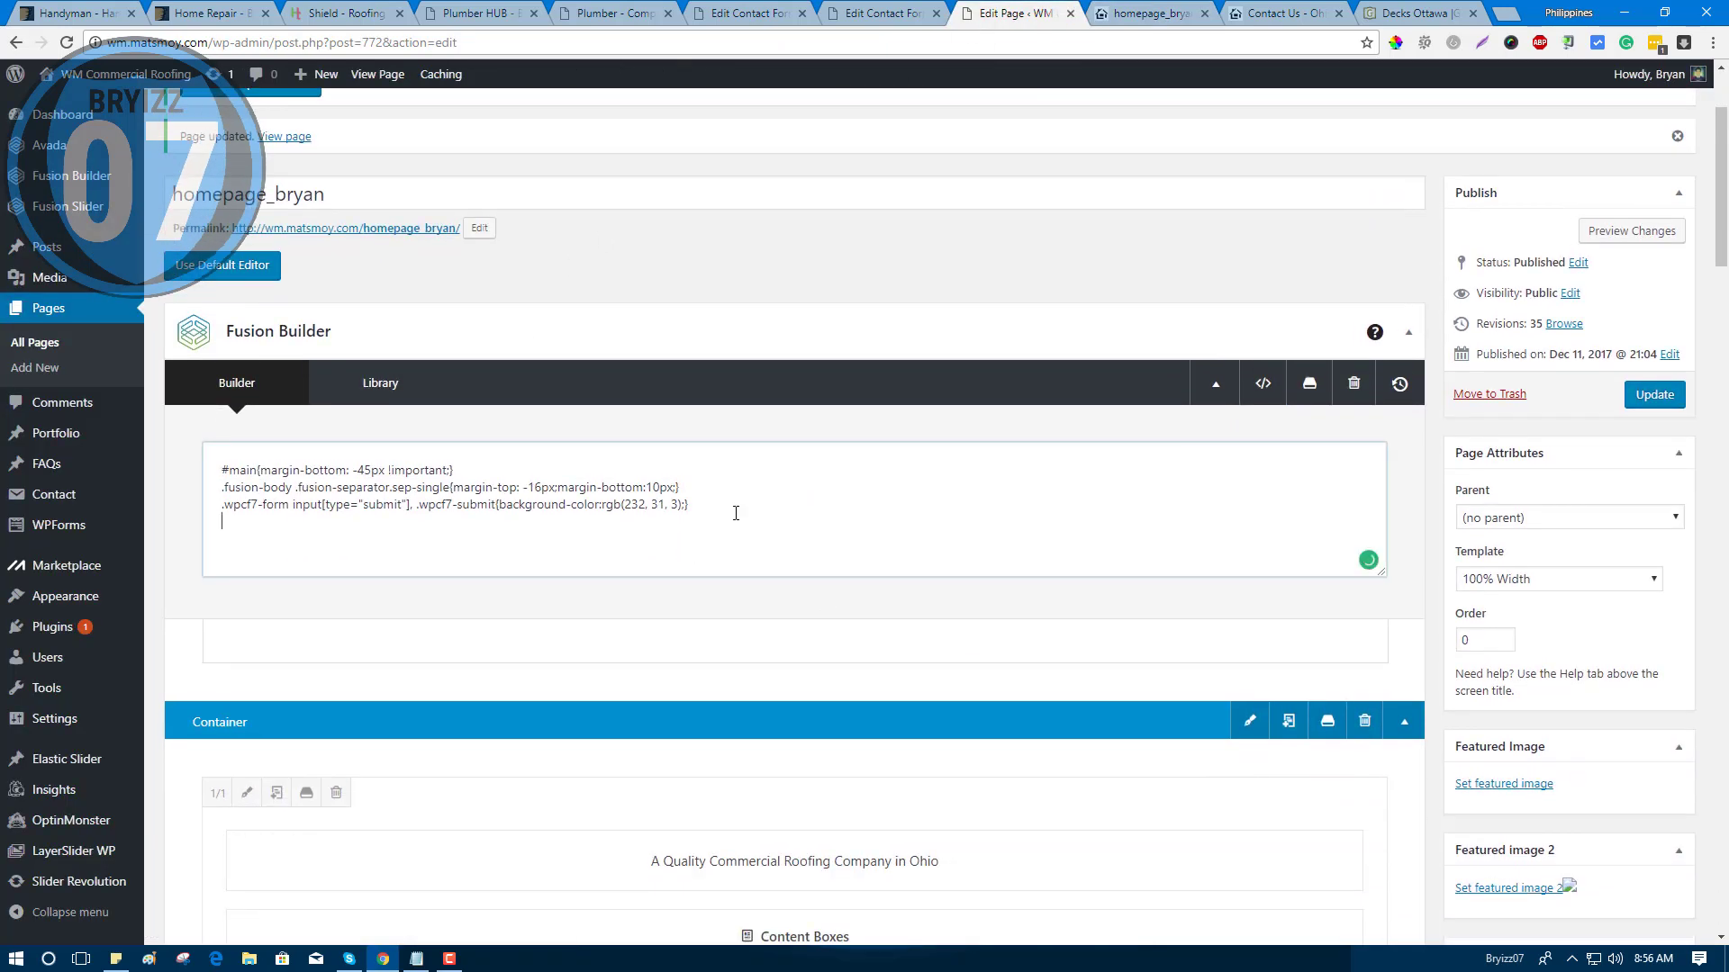
right_click(502, 519)
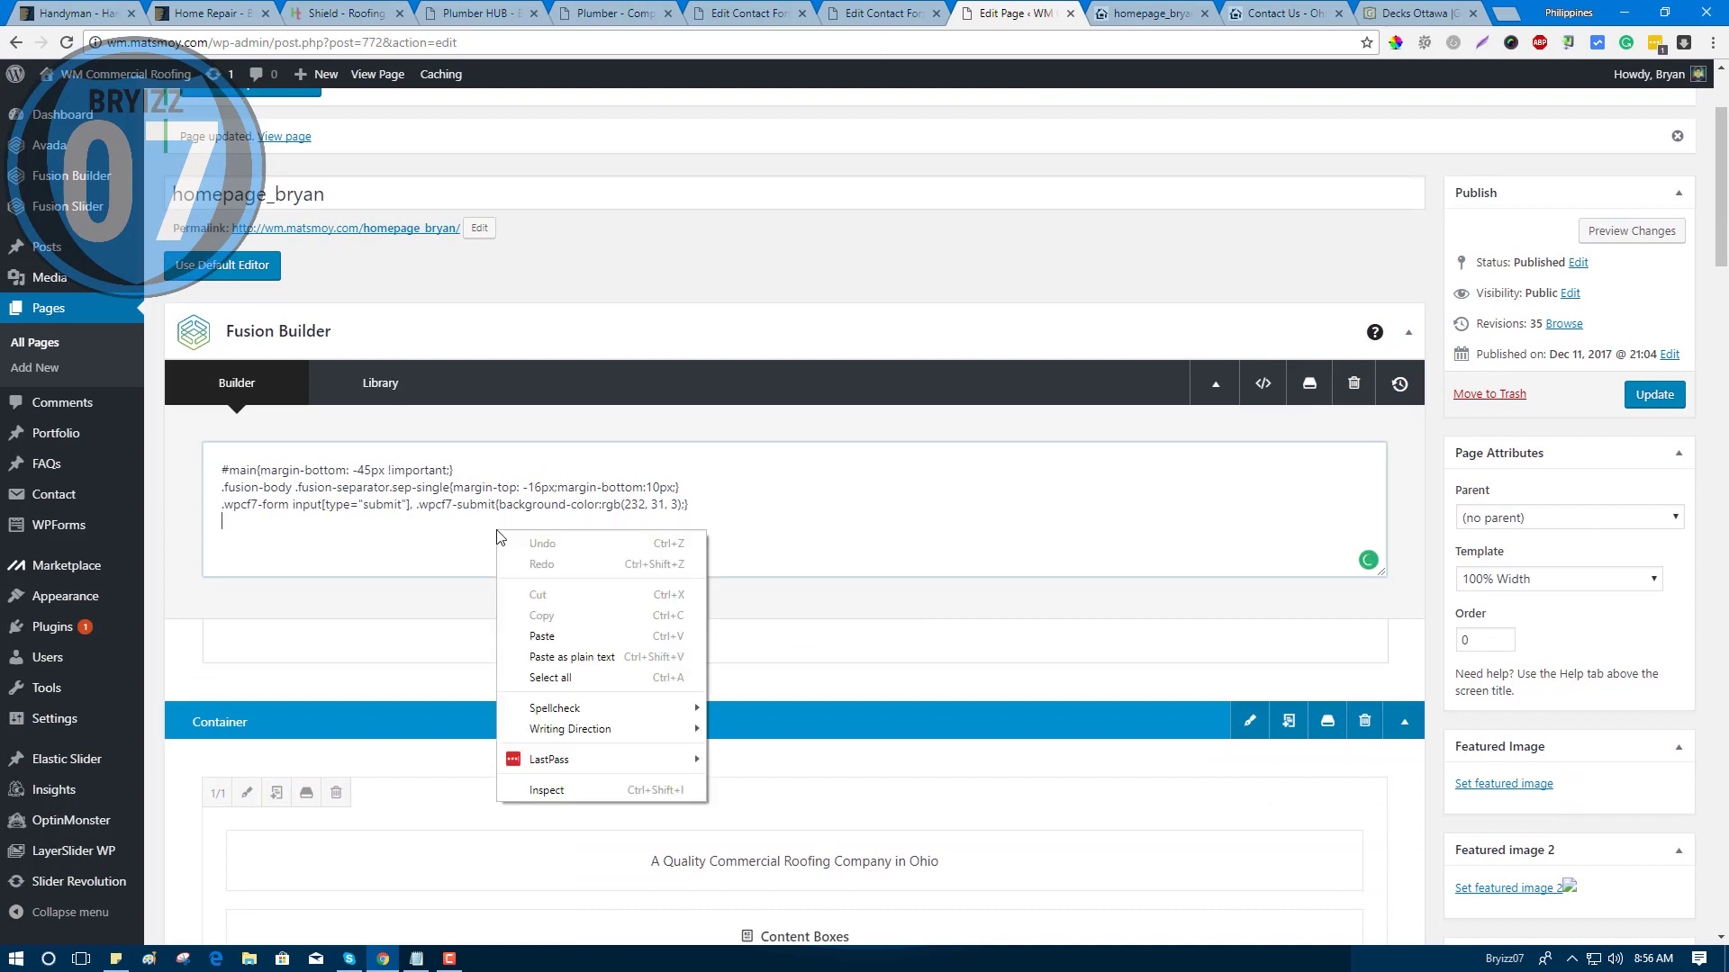
click(541, 631)
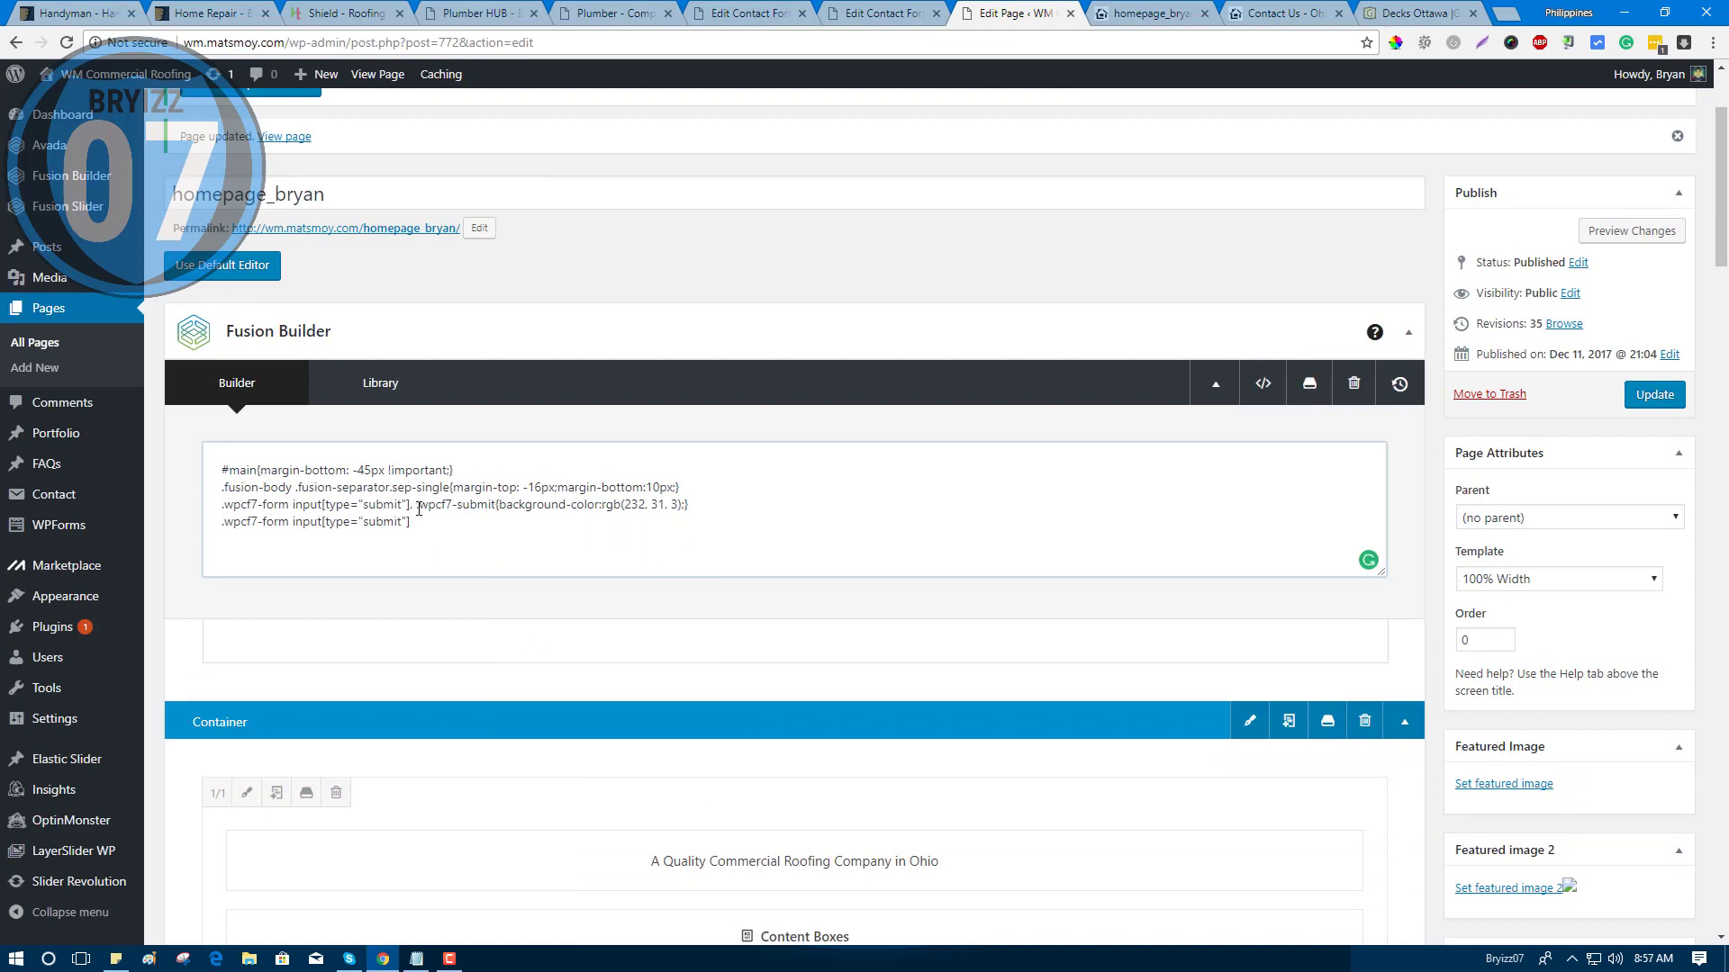
drag(416, 505, 497, 507)
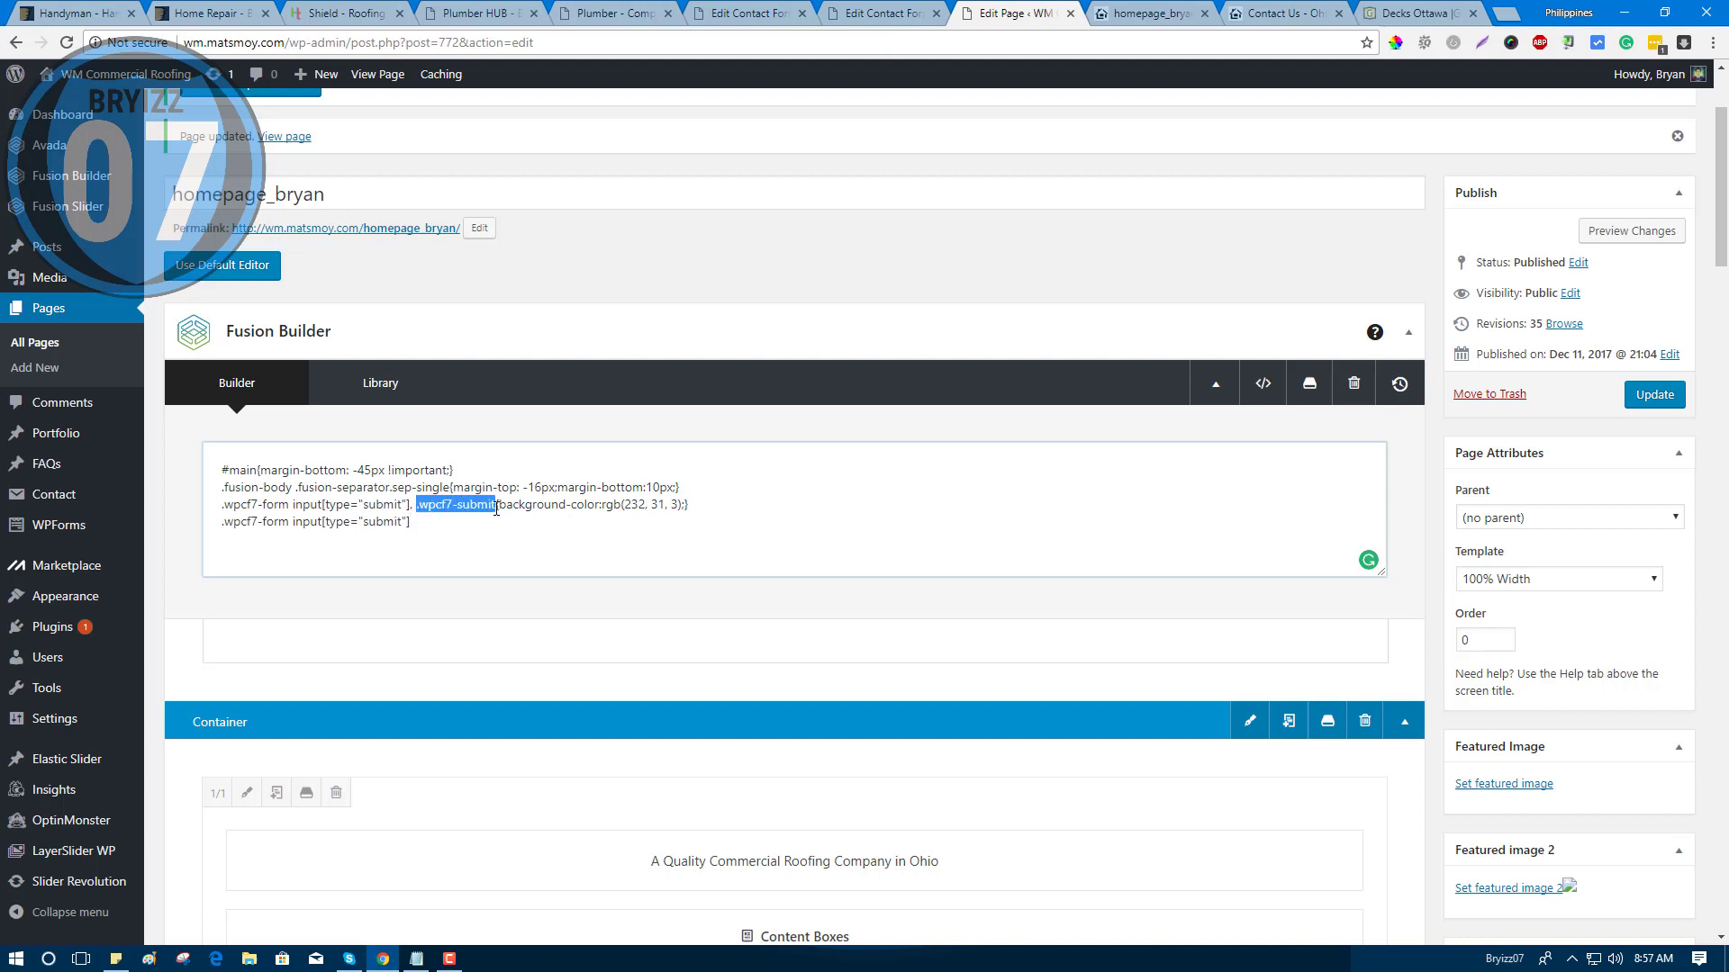
click(441, 530)
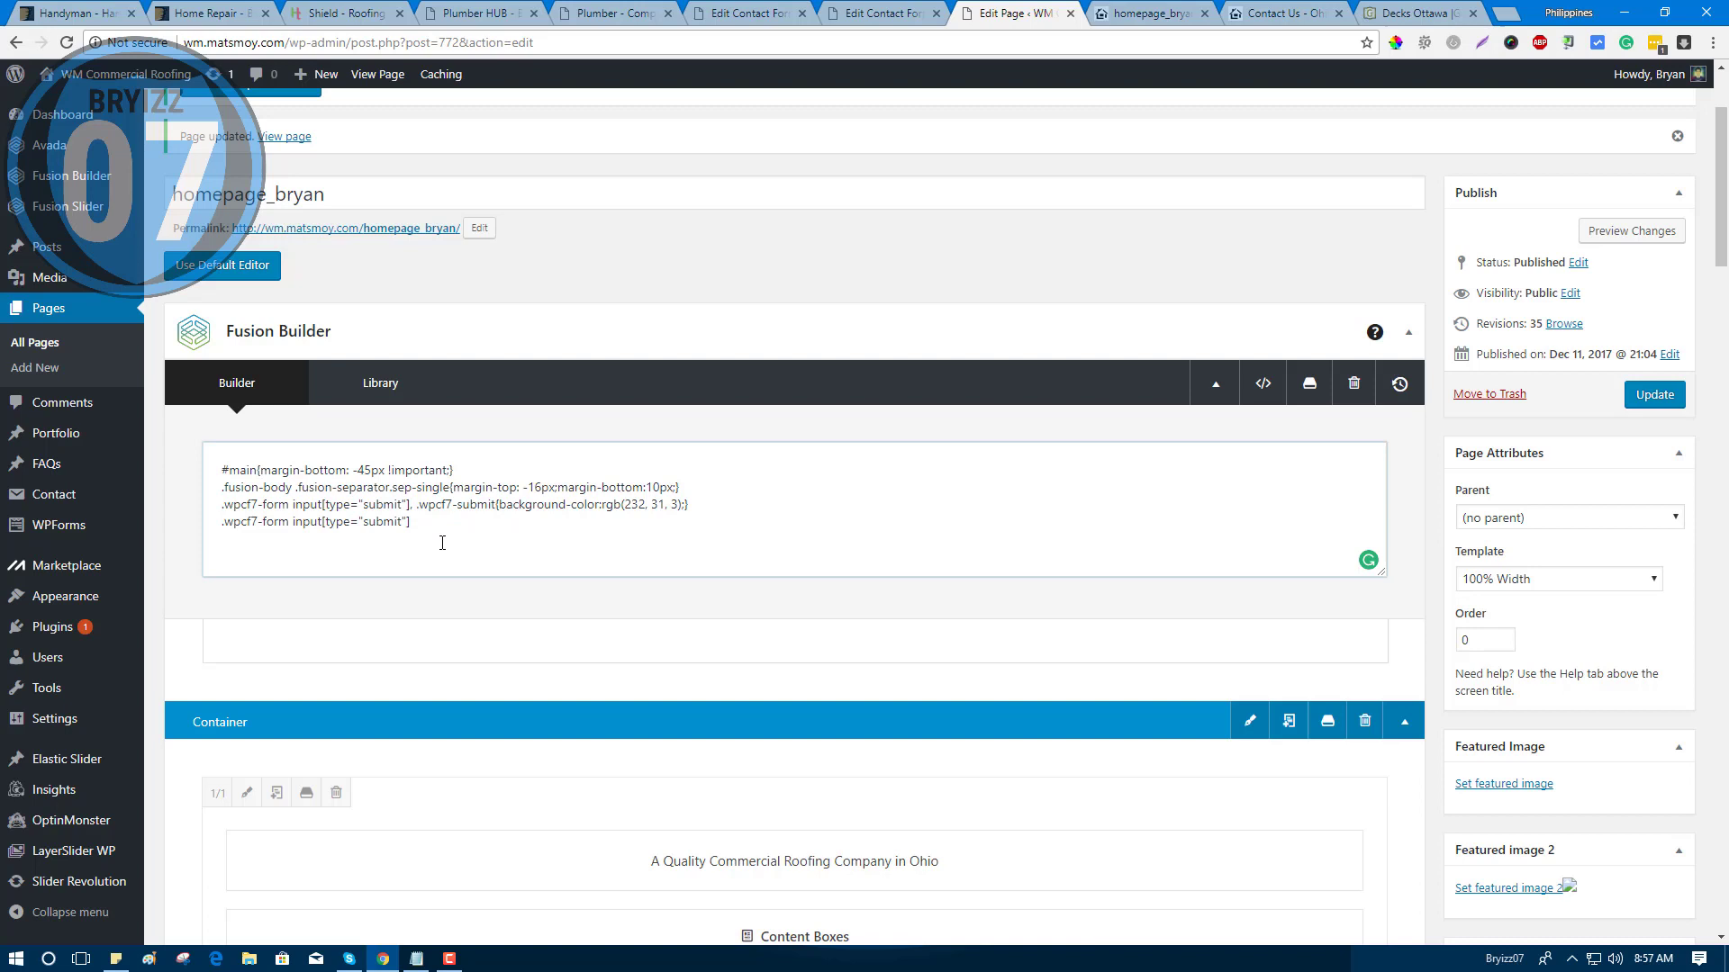
text({)
text(over)
Copy background-color: from line three and paste it into the :hover rule.
click(1136, 11)
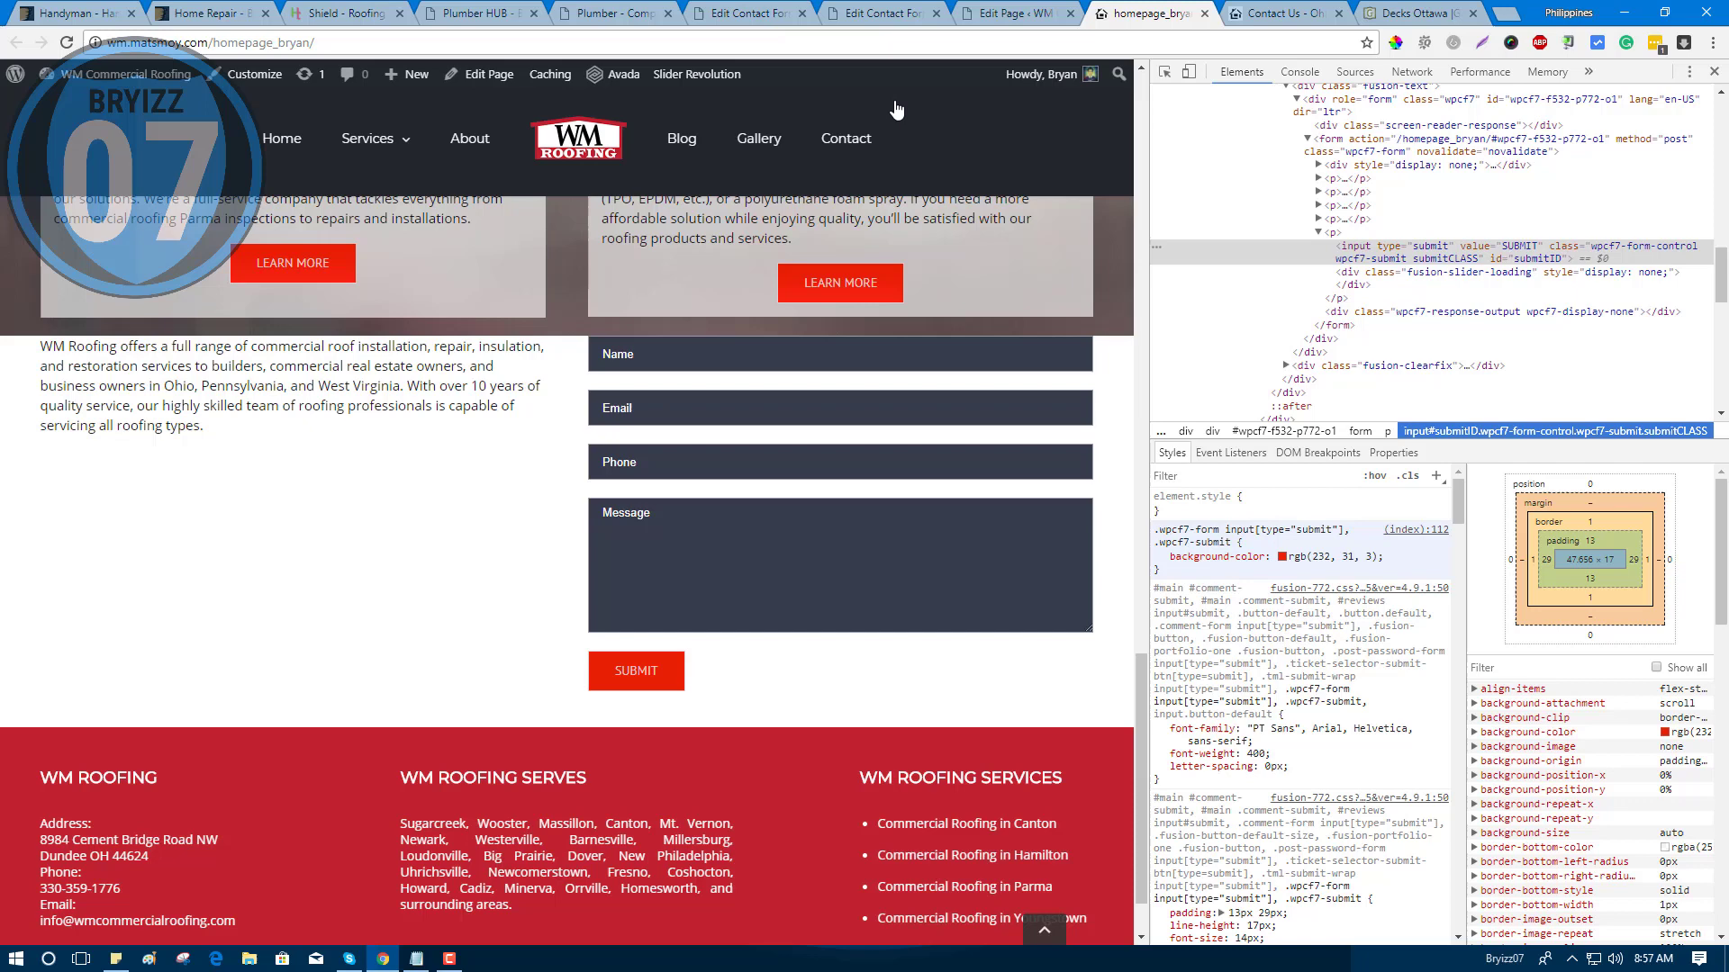
click(962, 12)
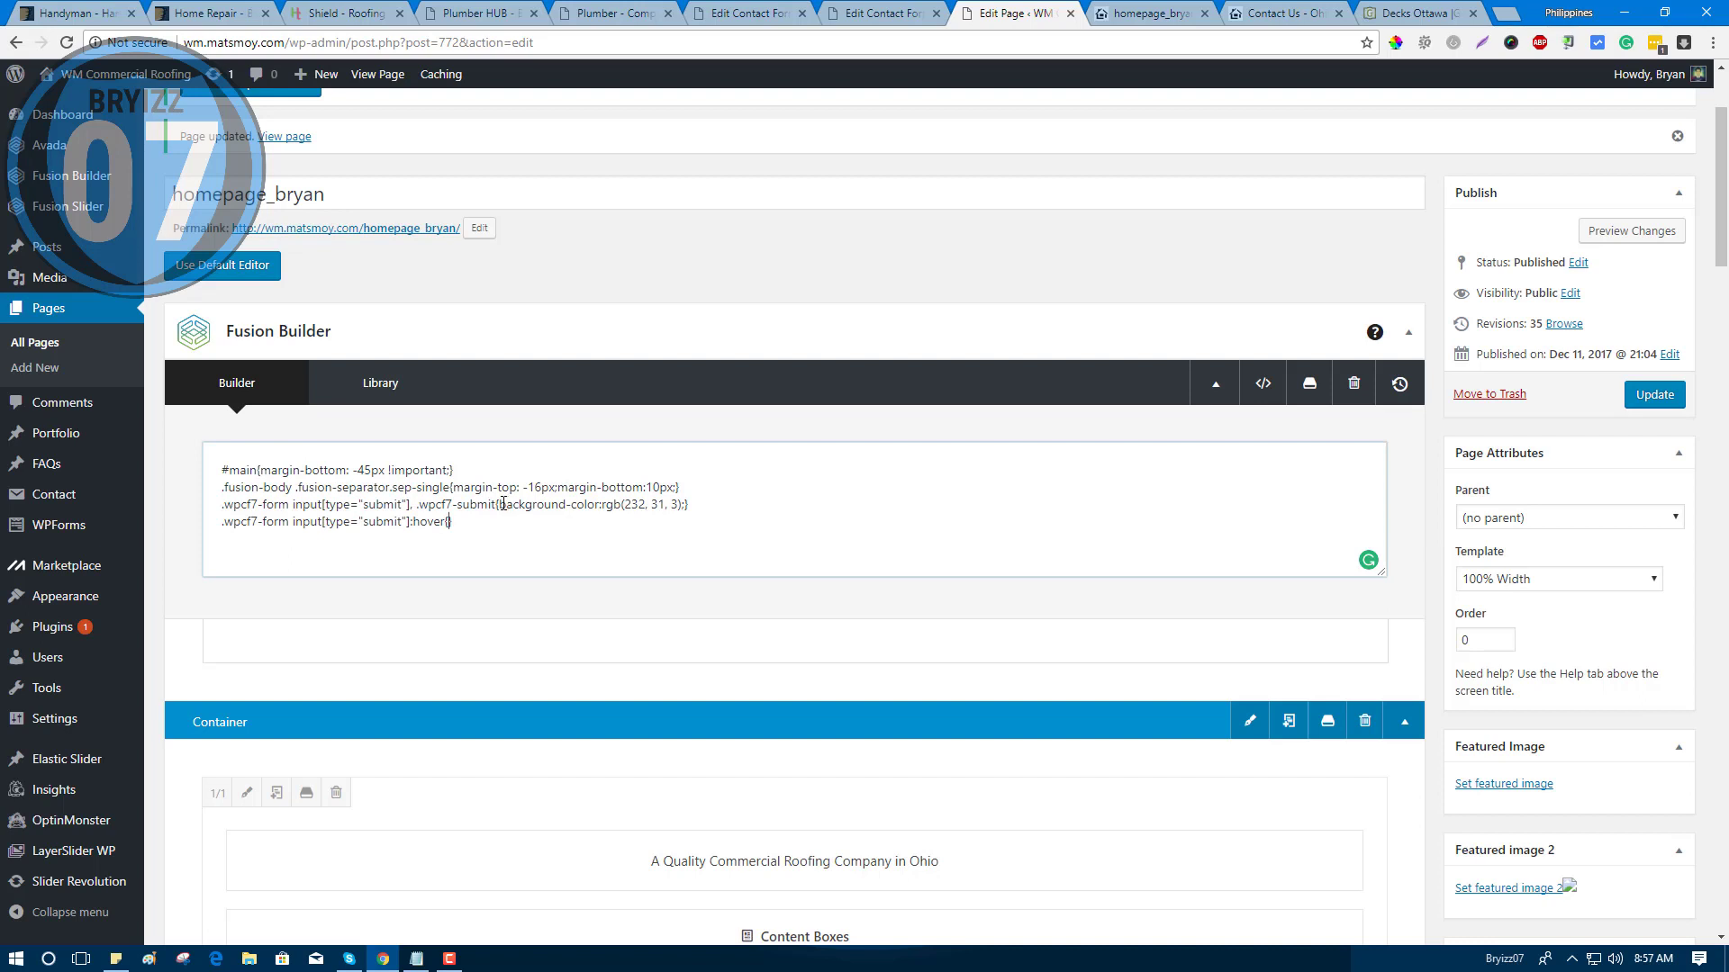
drag(501, 504, 600, 503)
right_click(601, 504)
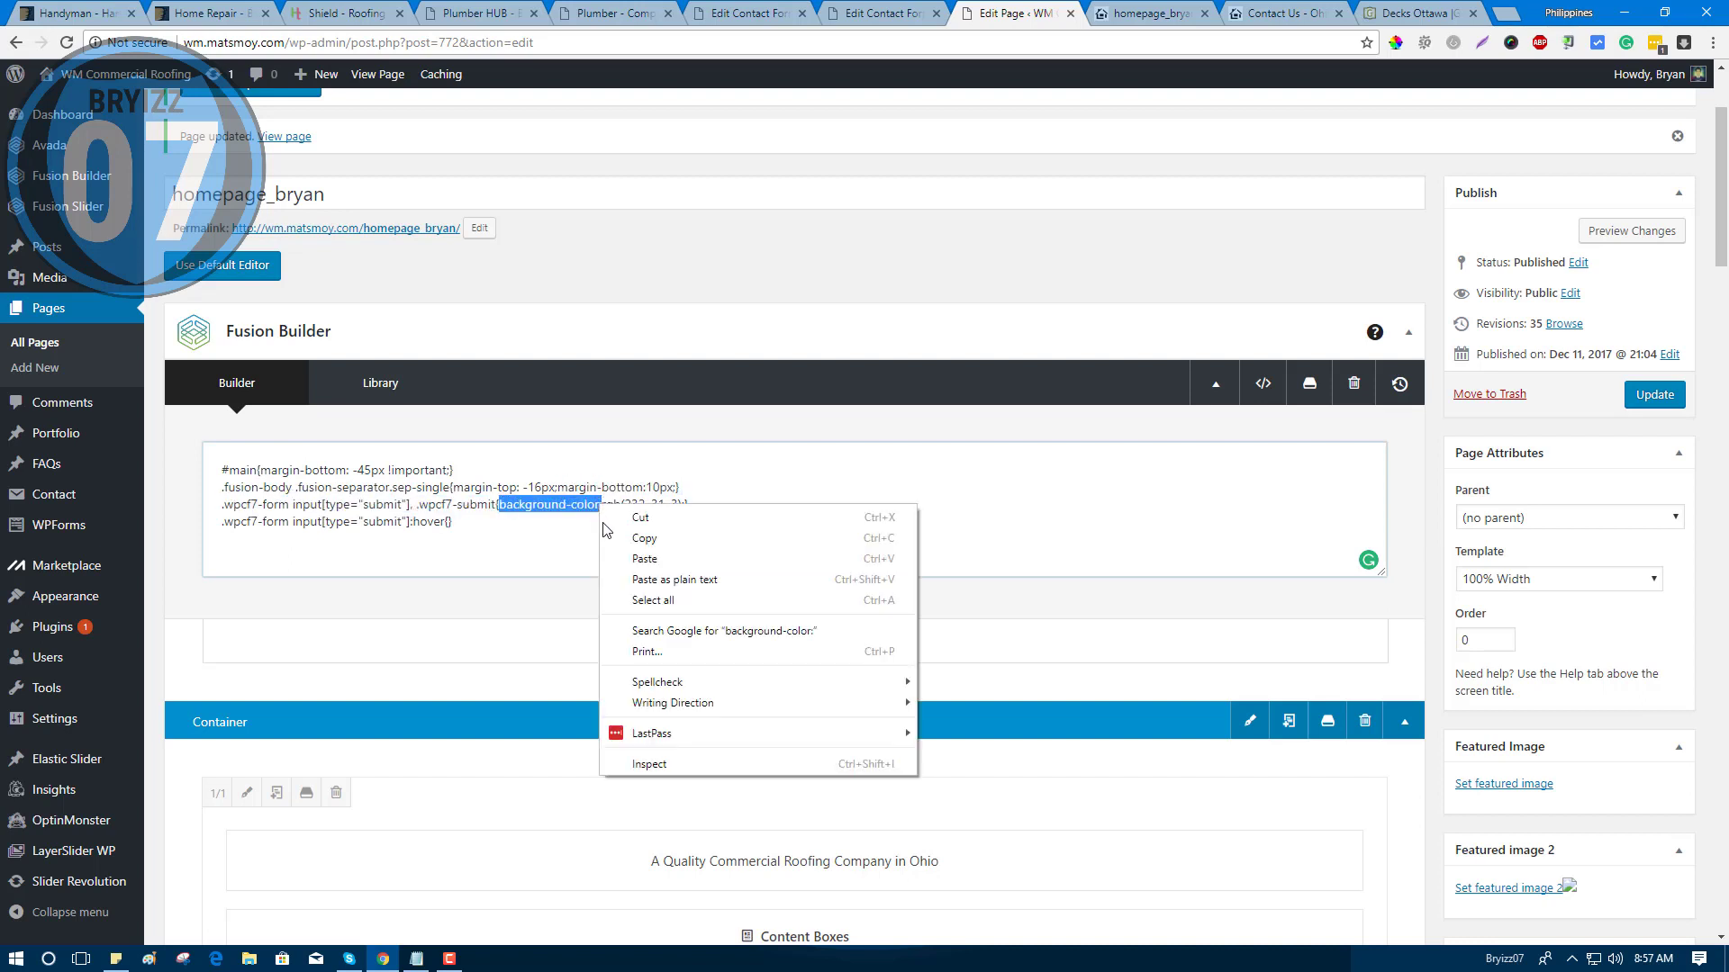
click(632, 546)
click(452, 523)
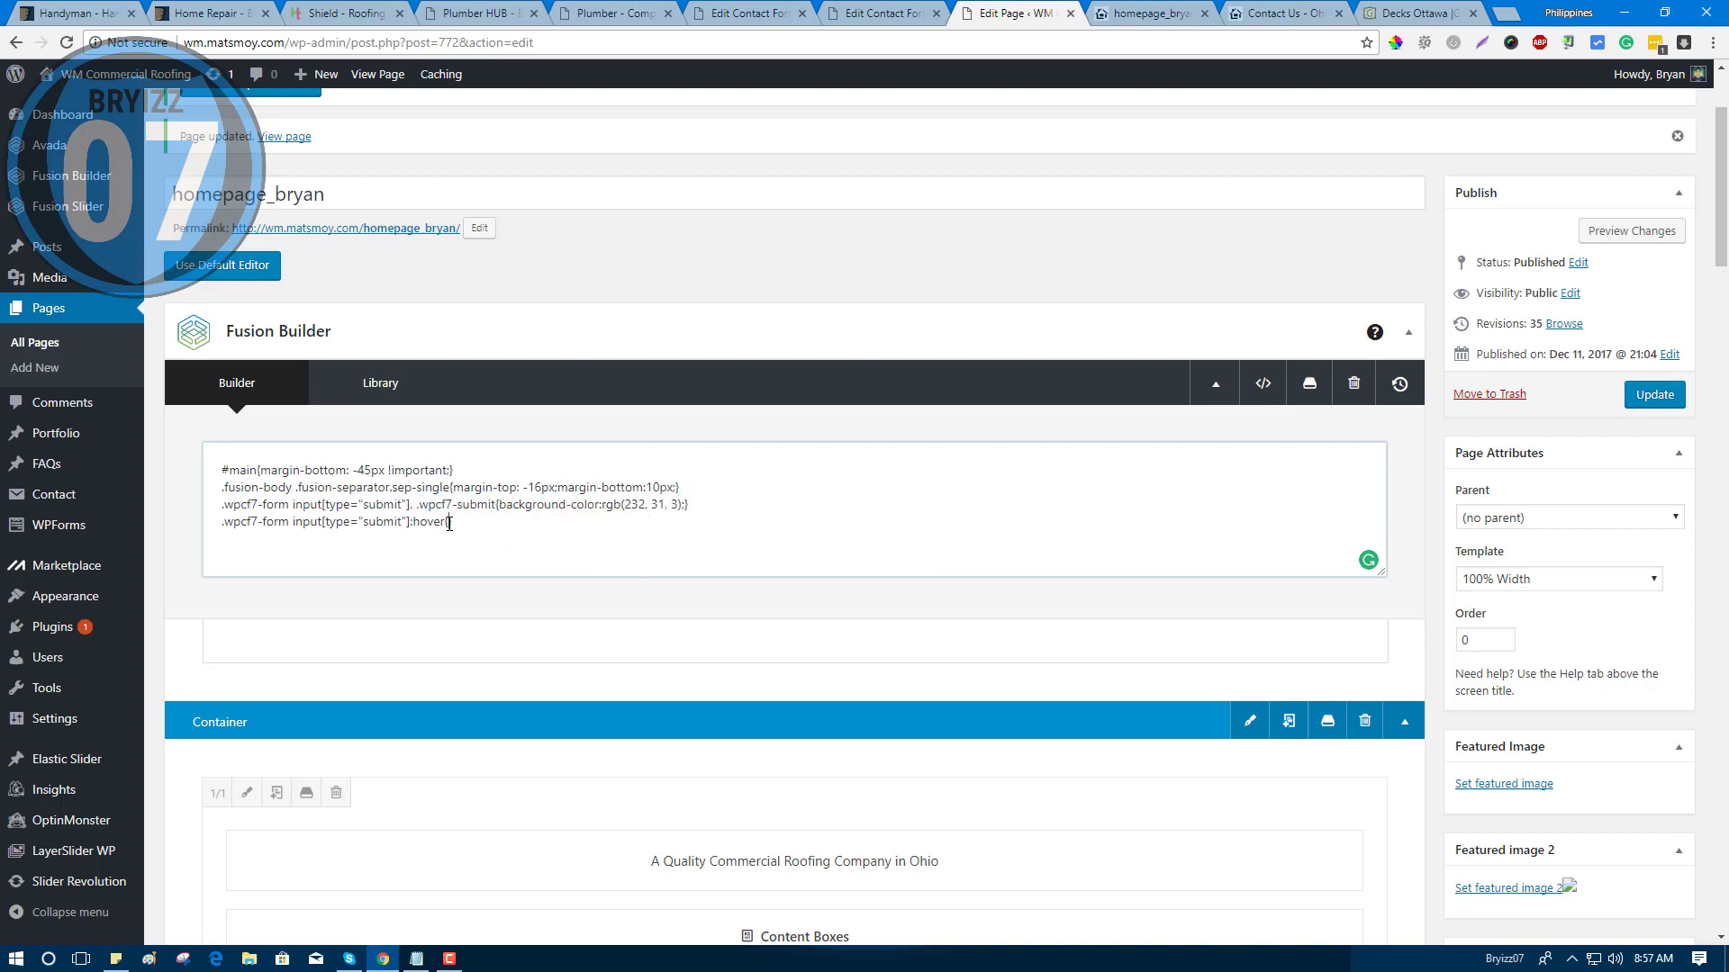
right_click(451, 523)
click(491, 621)
key(ctrl+Tab)
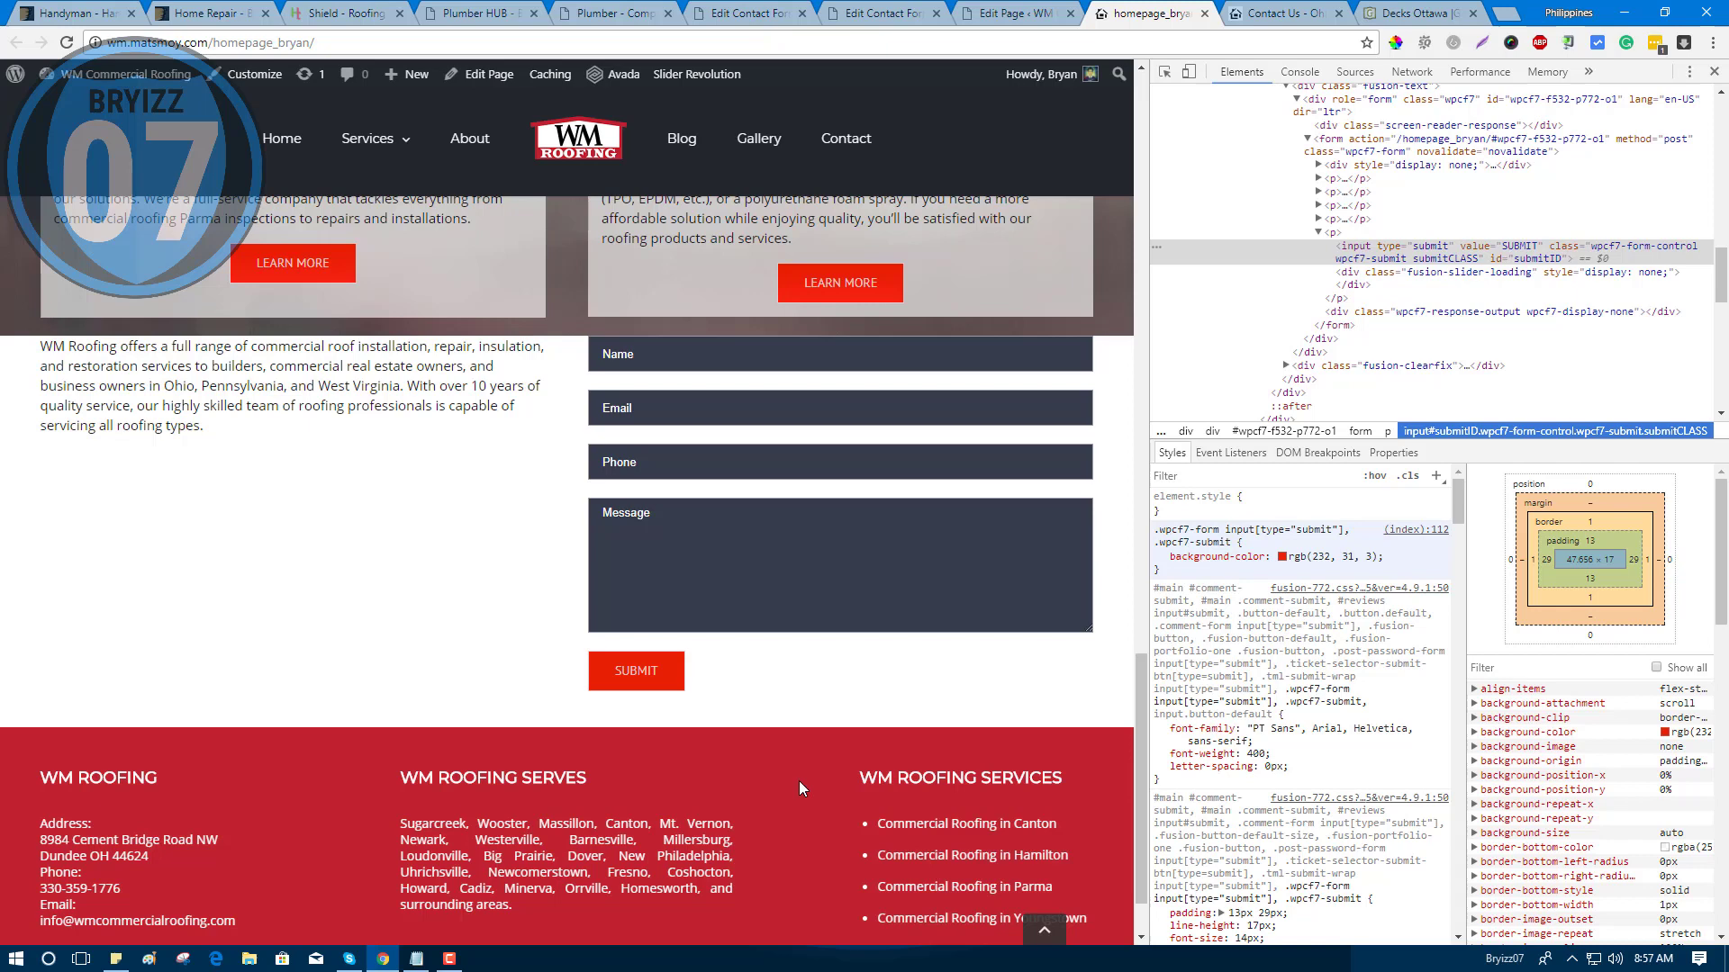
scroll(793, 765, down, 2)
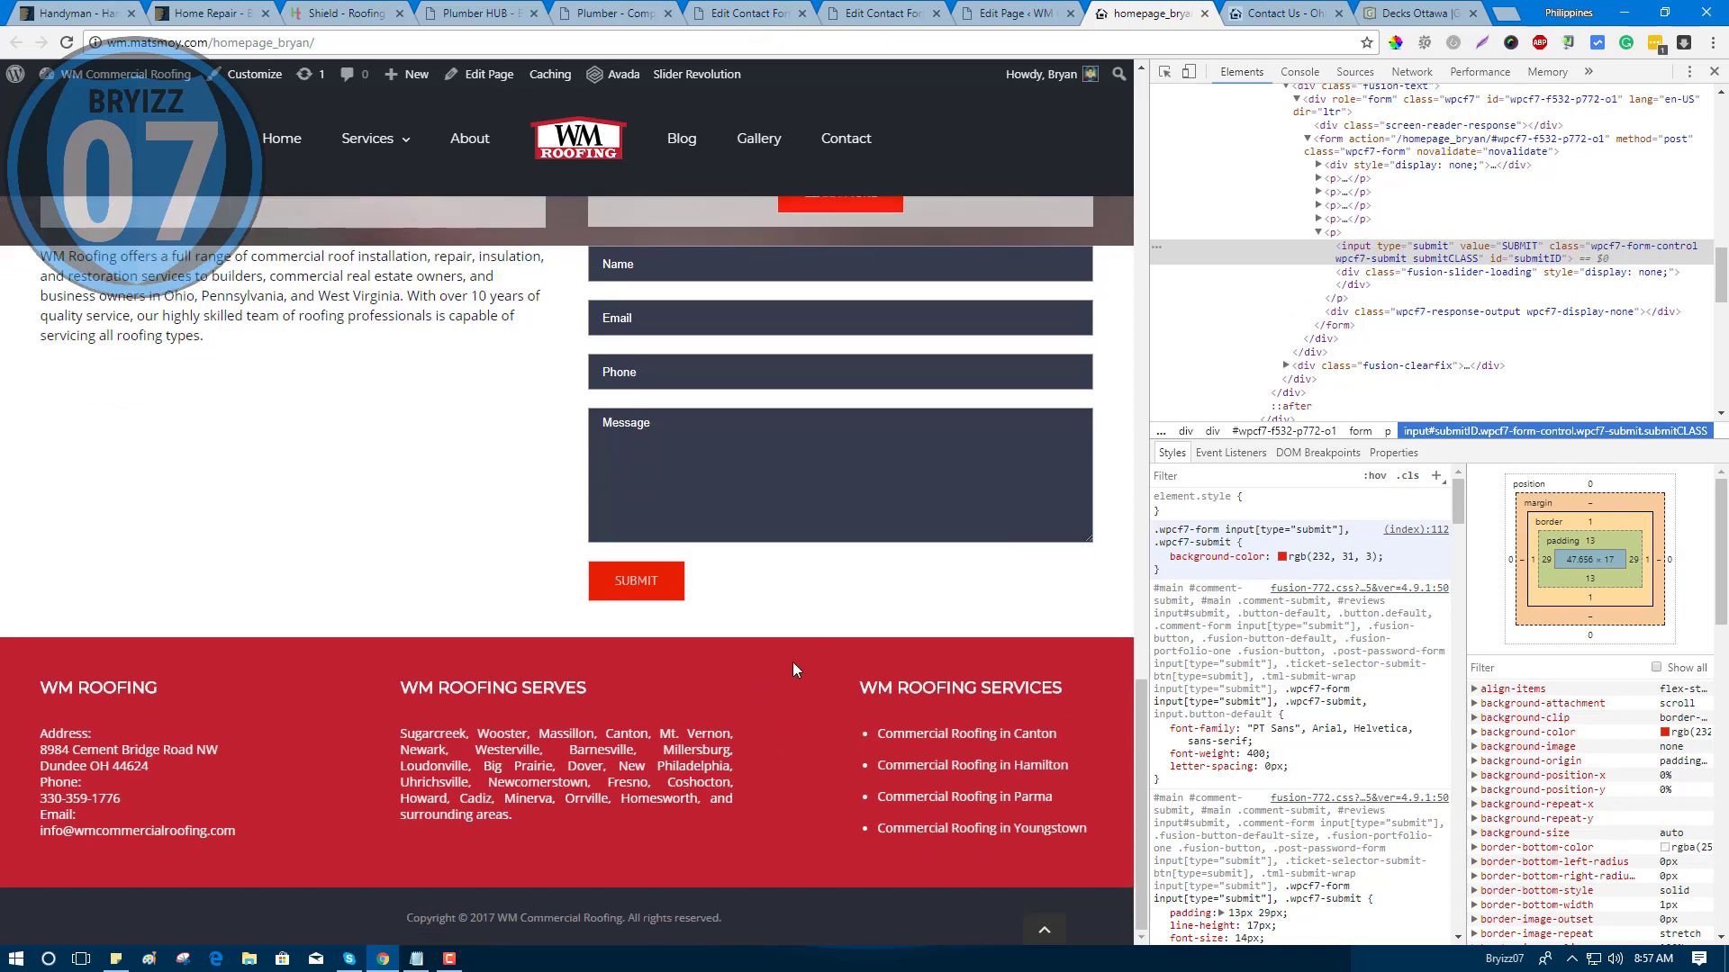
Sample the footer's darker red with ColorZilla and copy its hex value C0232F.
click(1399, 41)
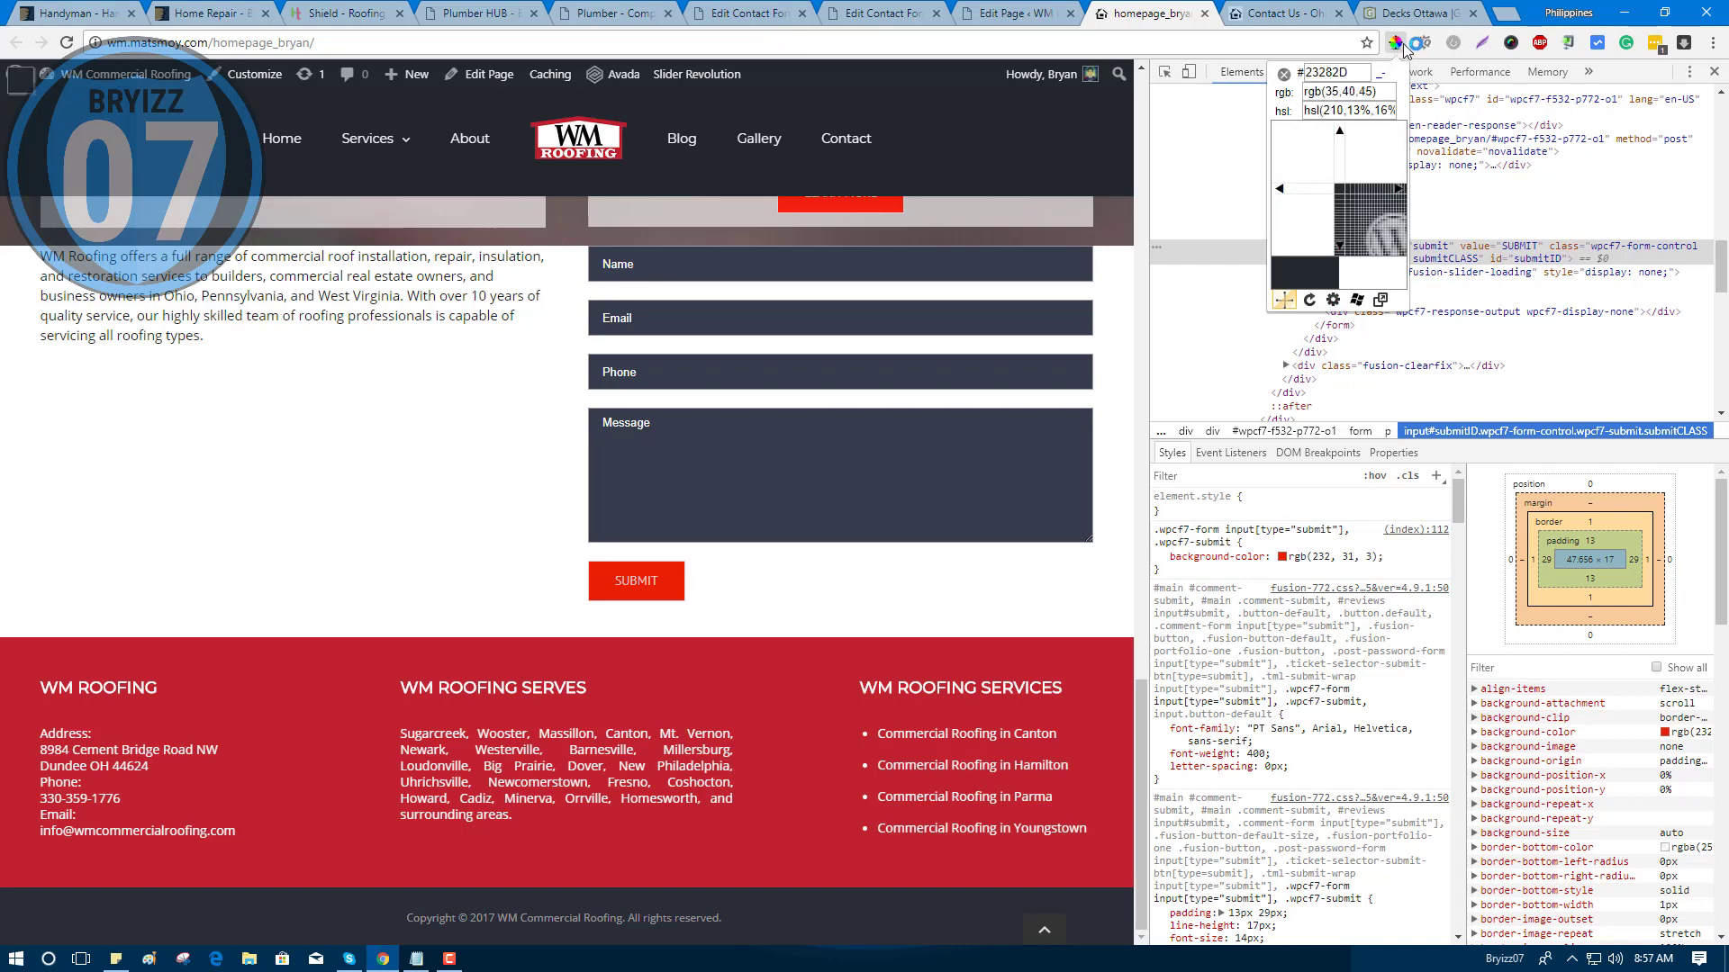
click(803, 705)
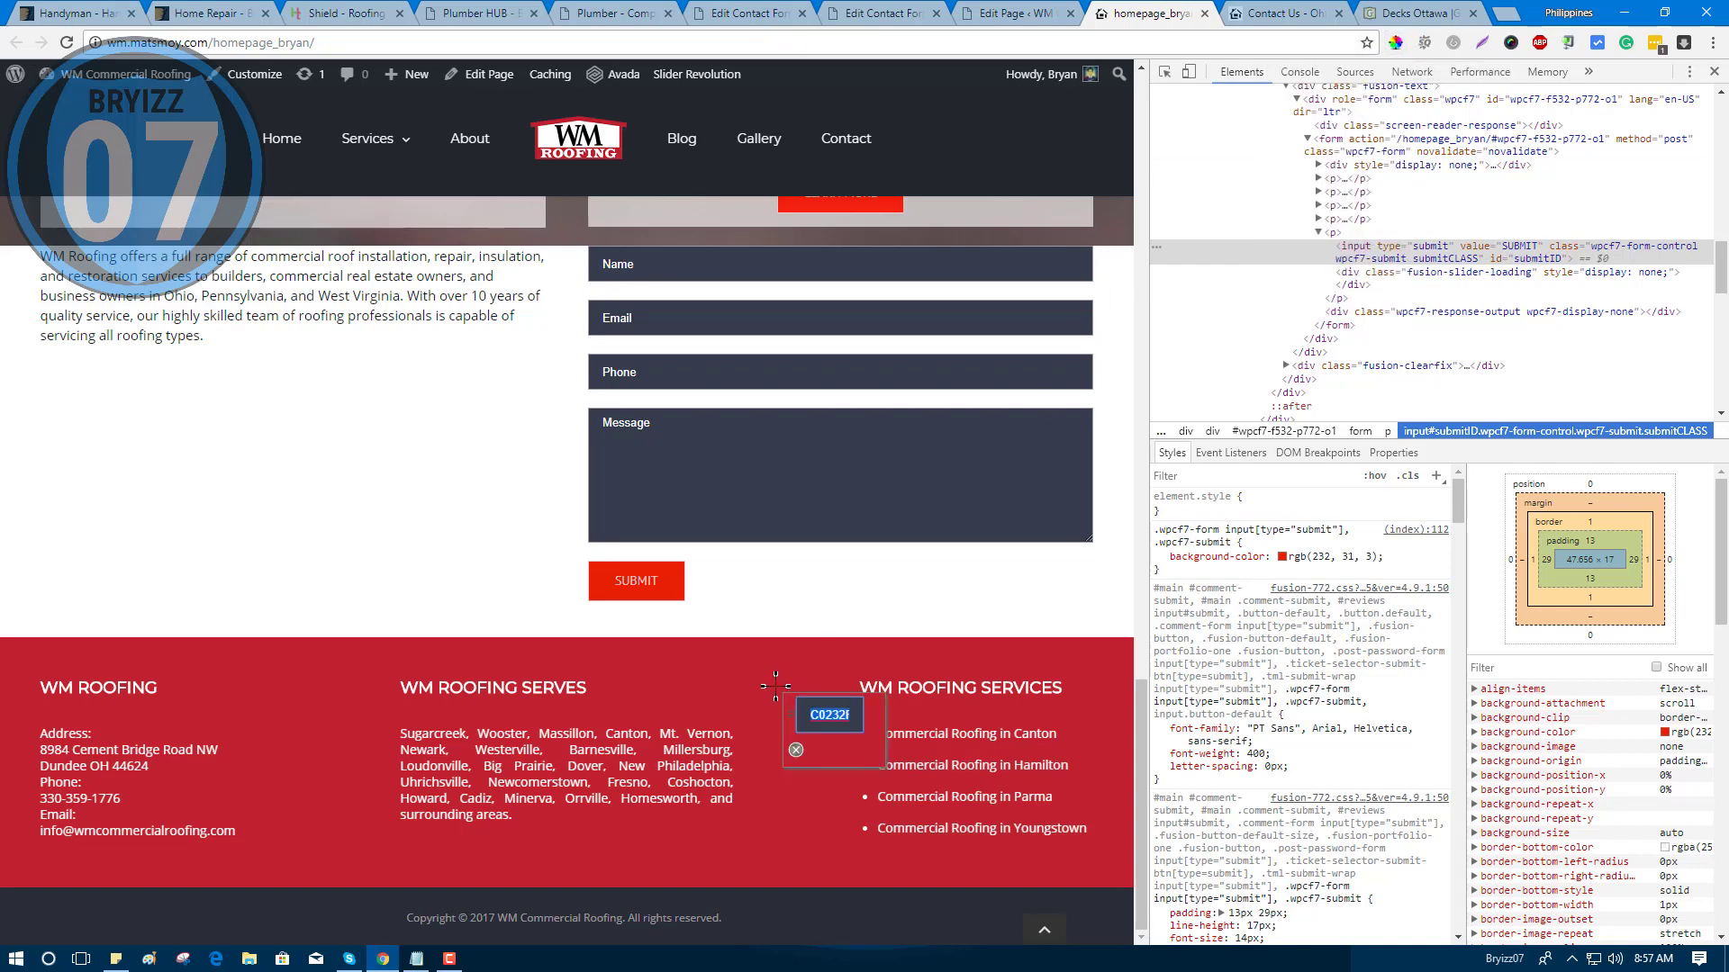
right_click(833, 724)
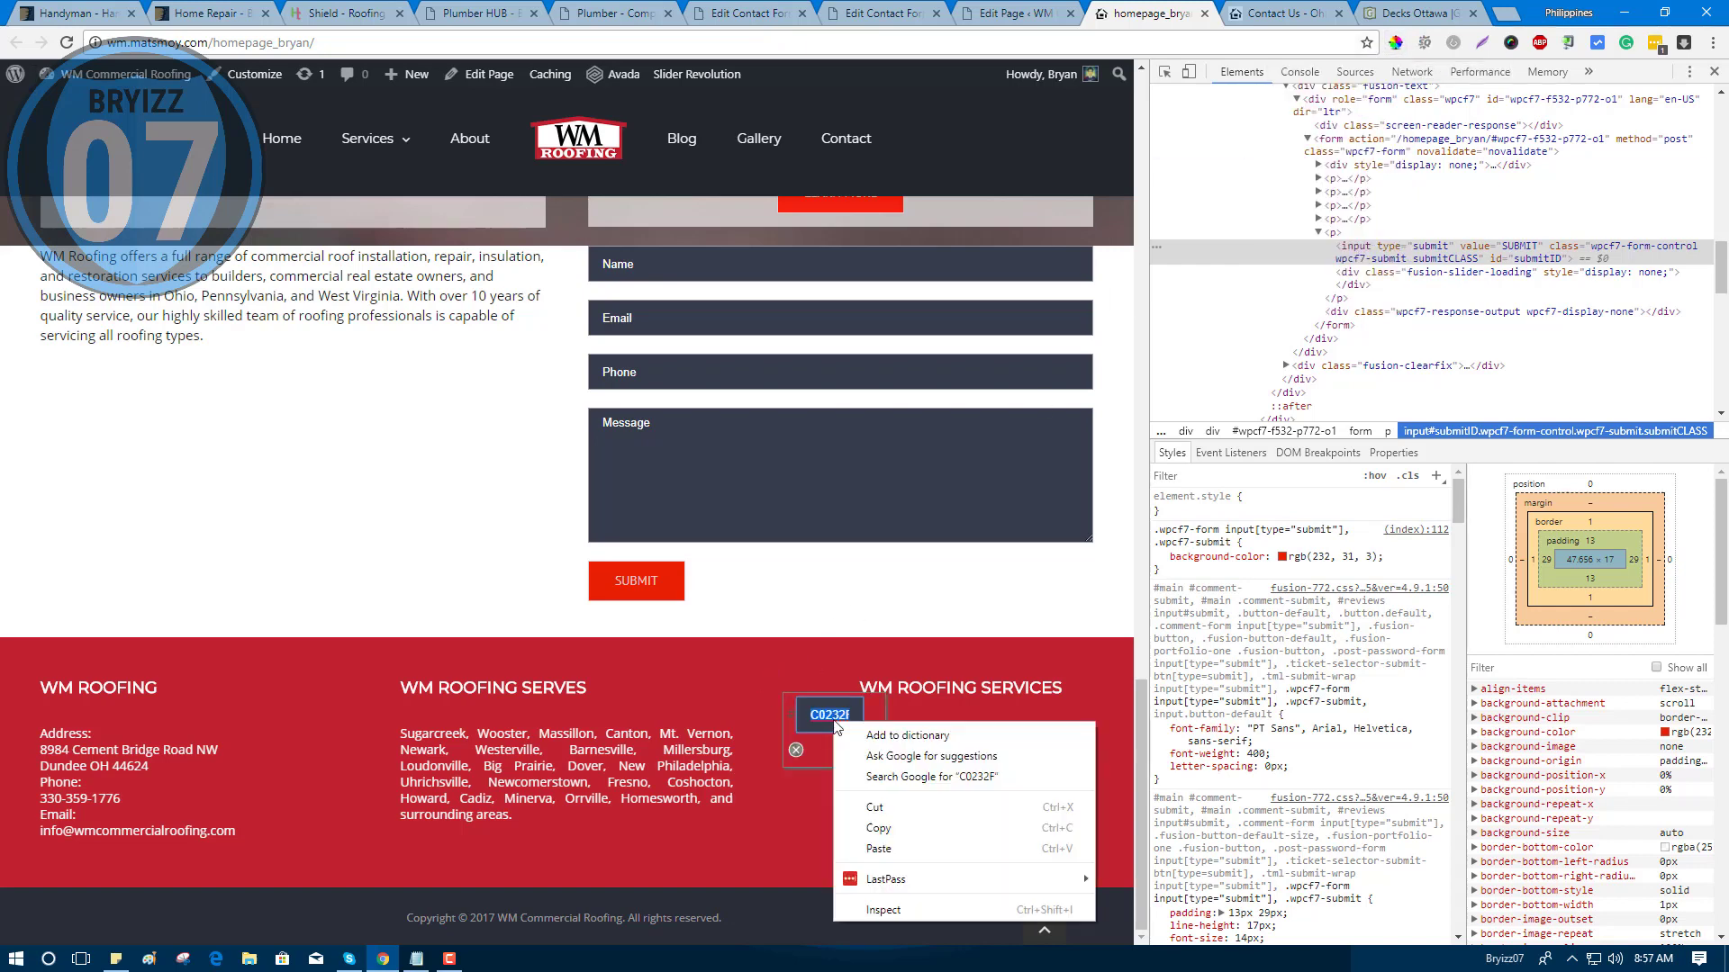
click(879, 808)
Paste C0232F as the submit button's hover background colour and update the page.
click(1006, 11)
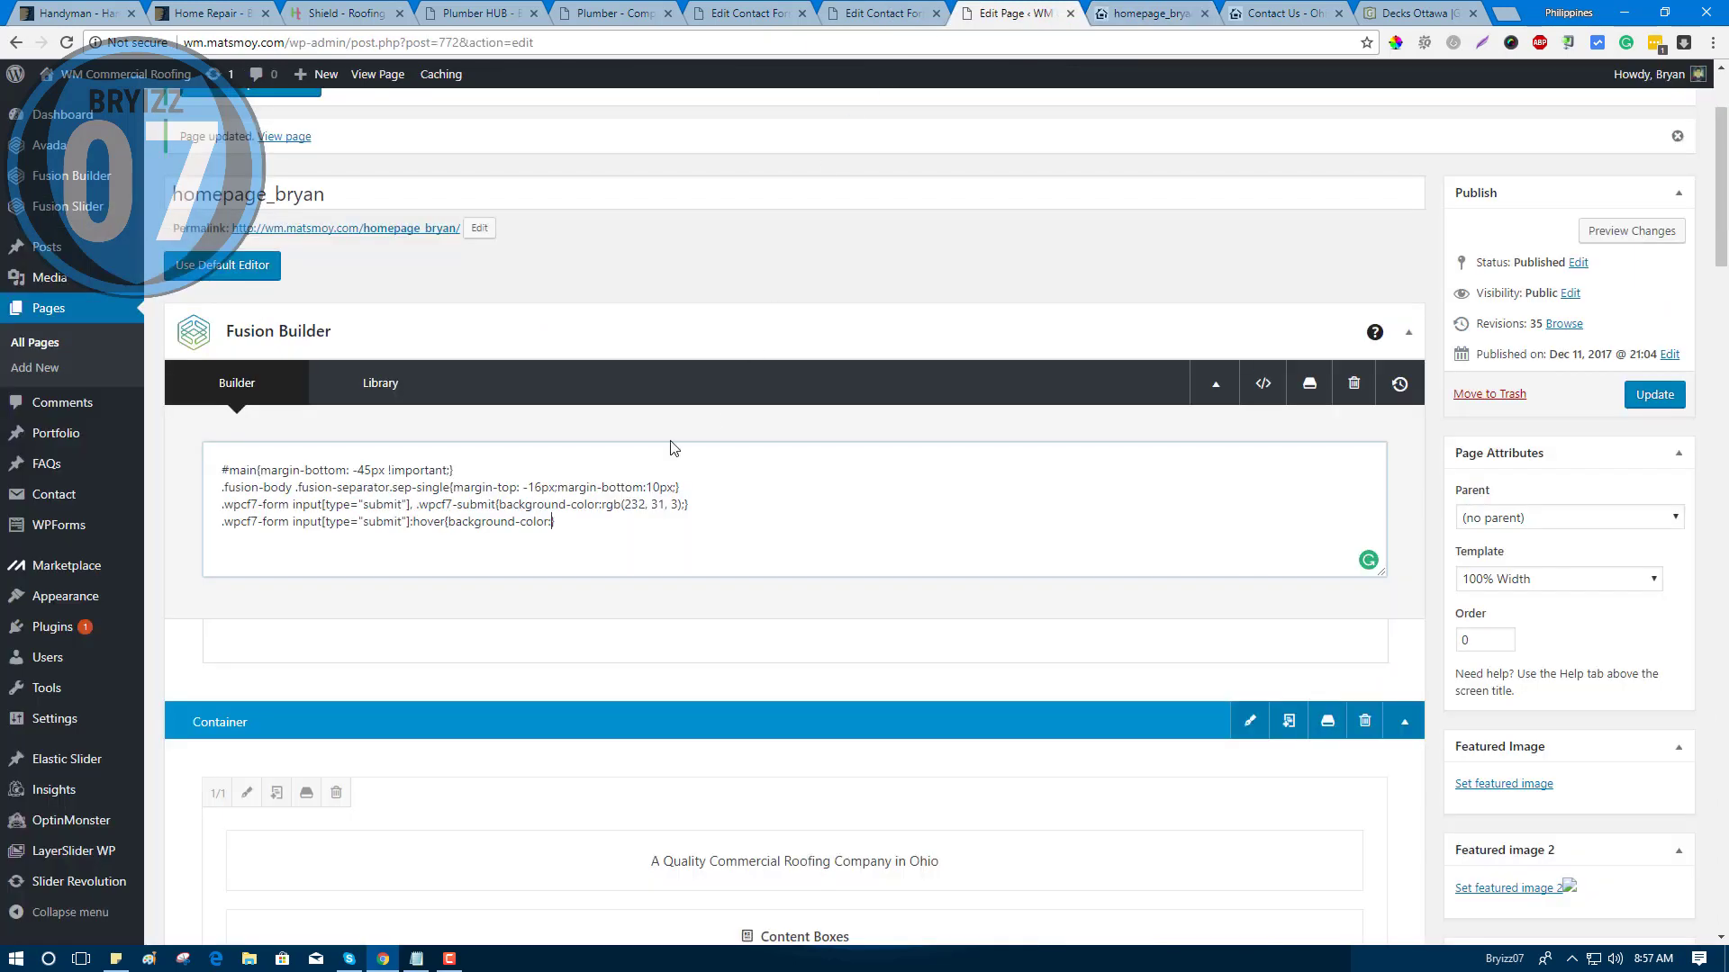
right_click(551, 526)
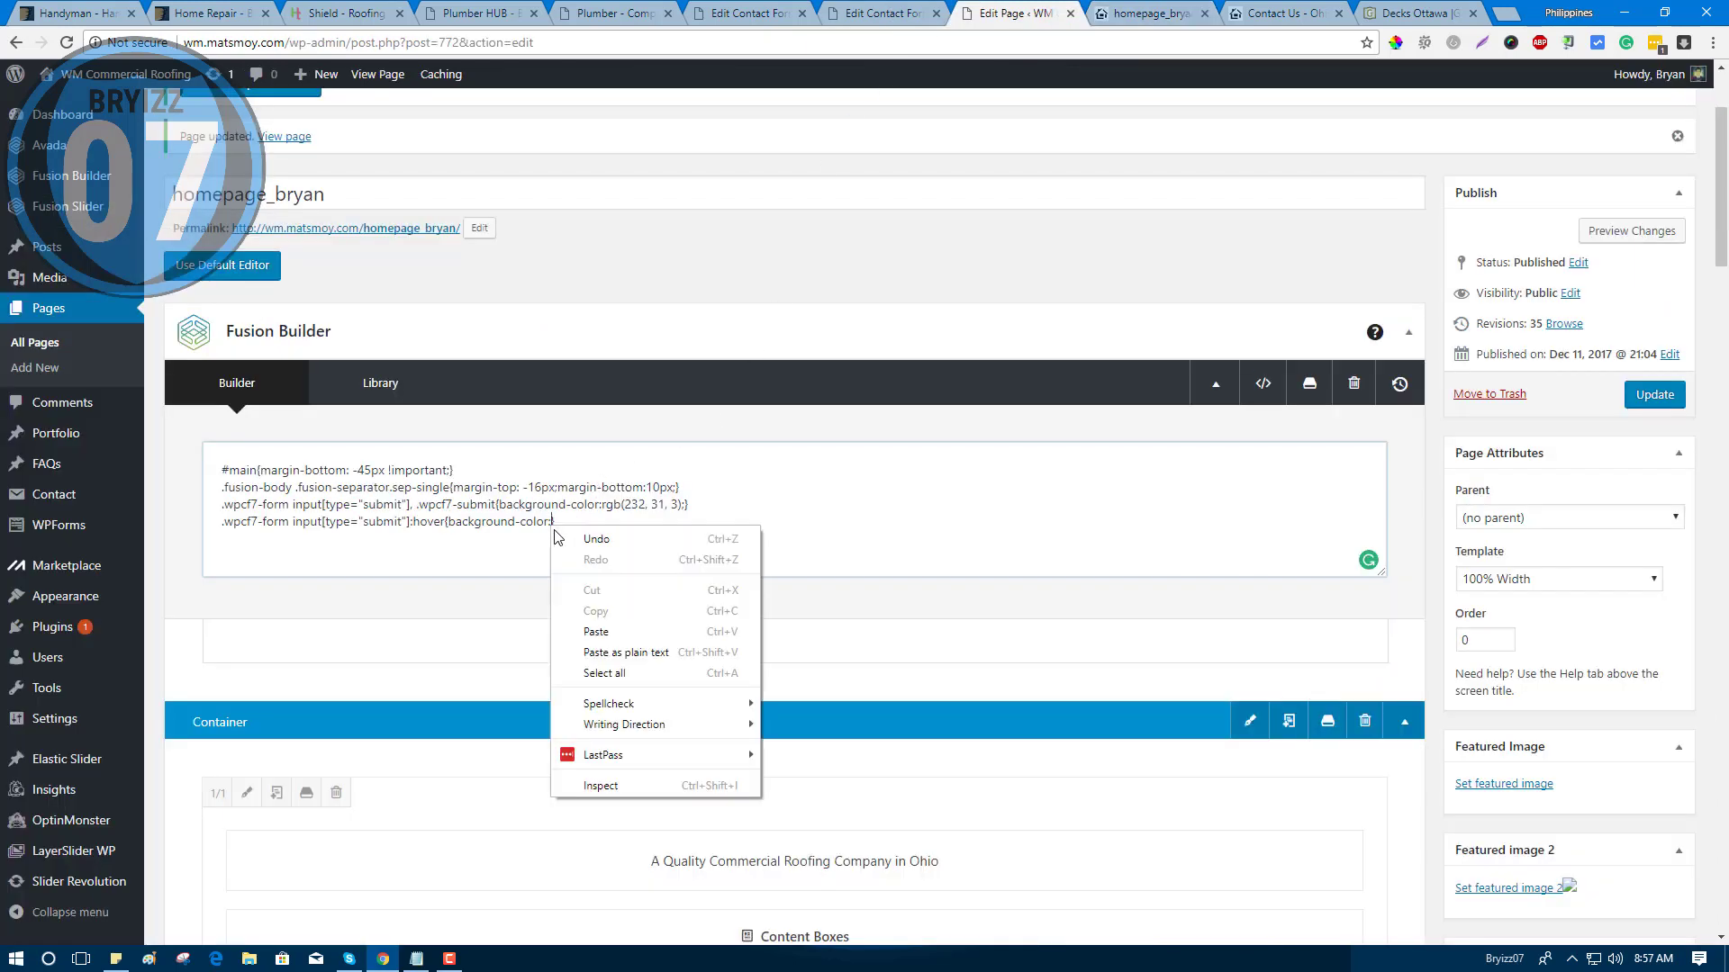
click(601, 633)
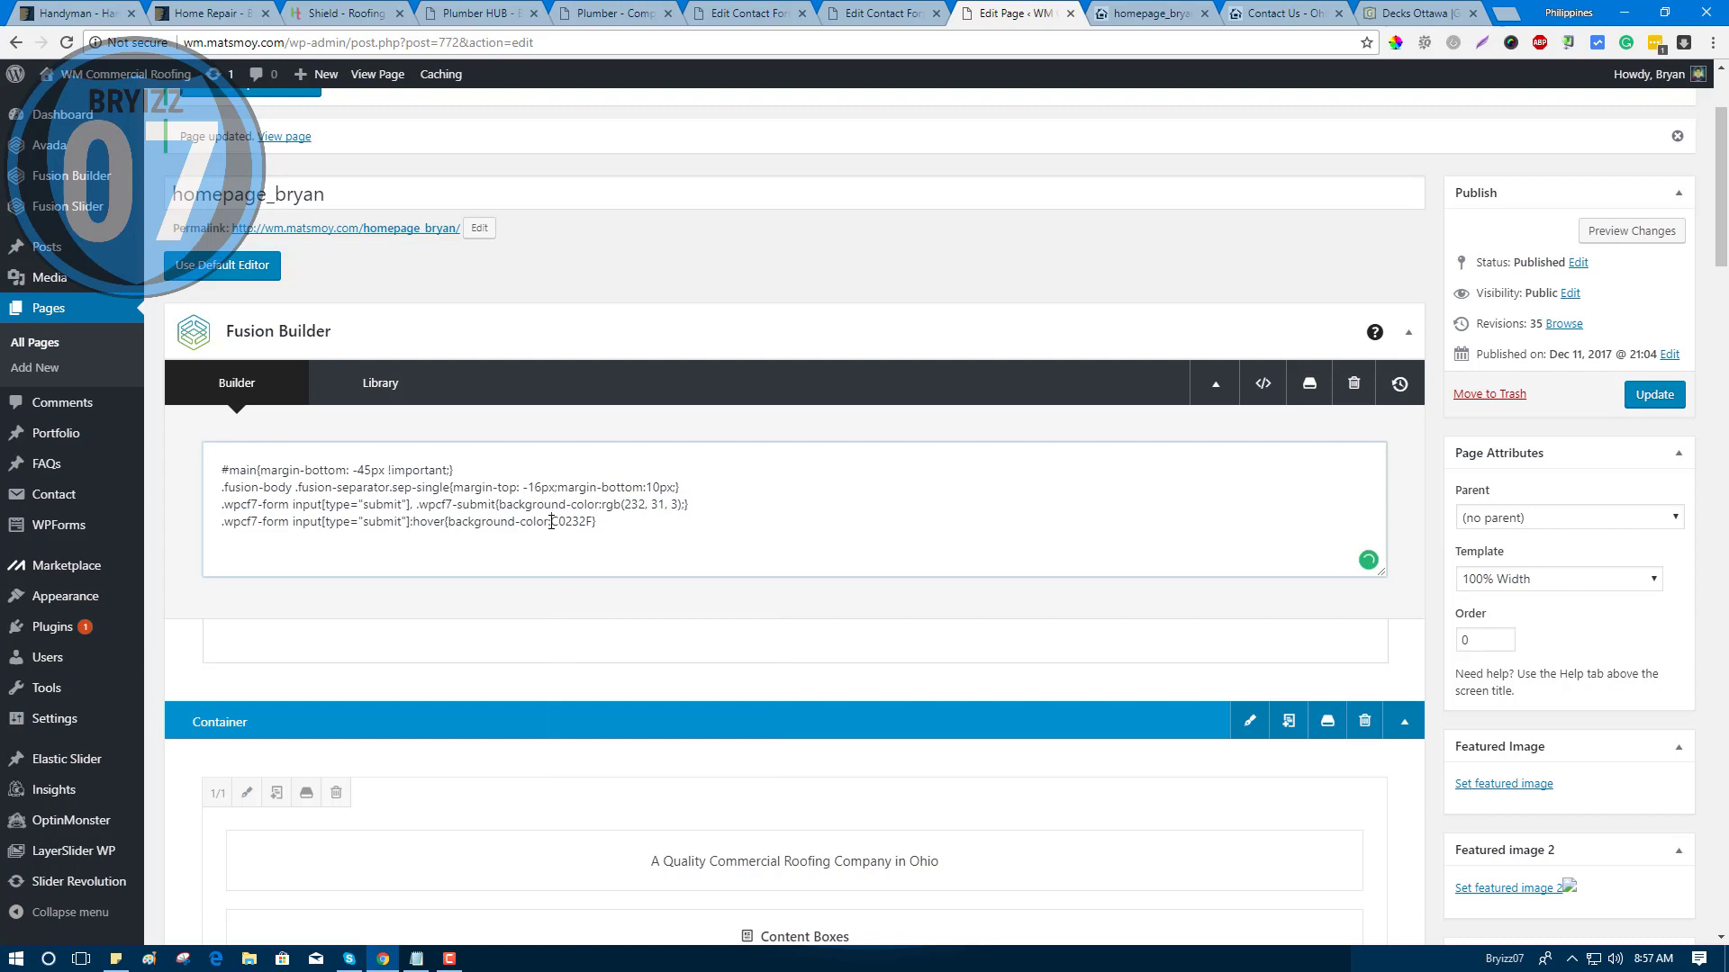
text(#)
text(})
click(1655, 398)
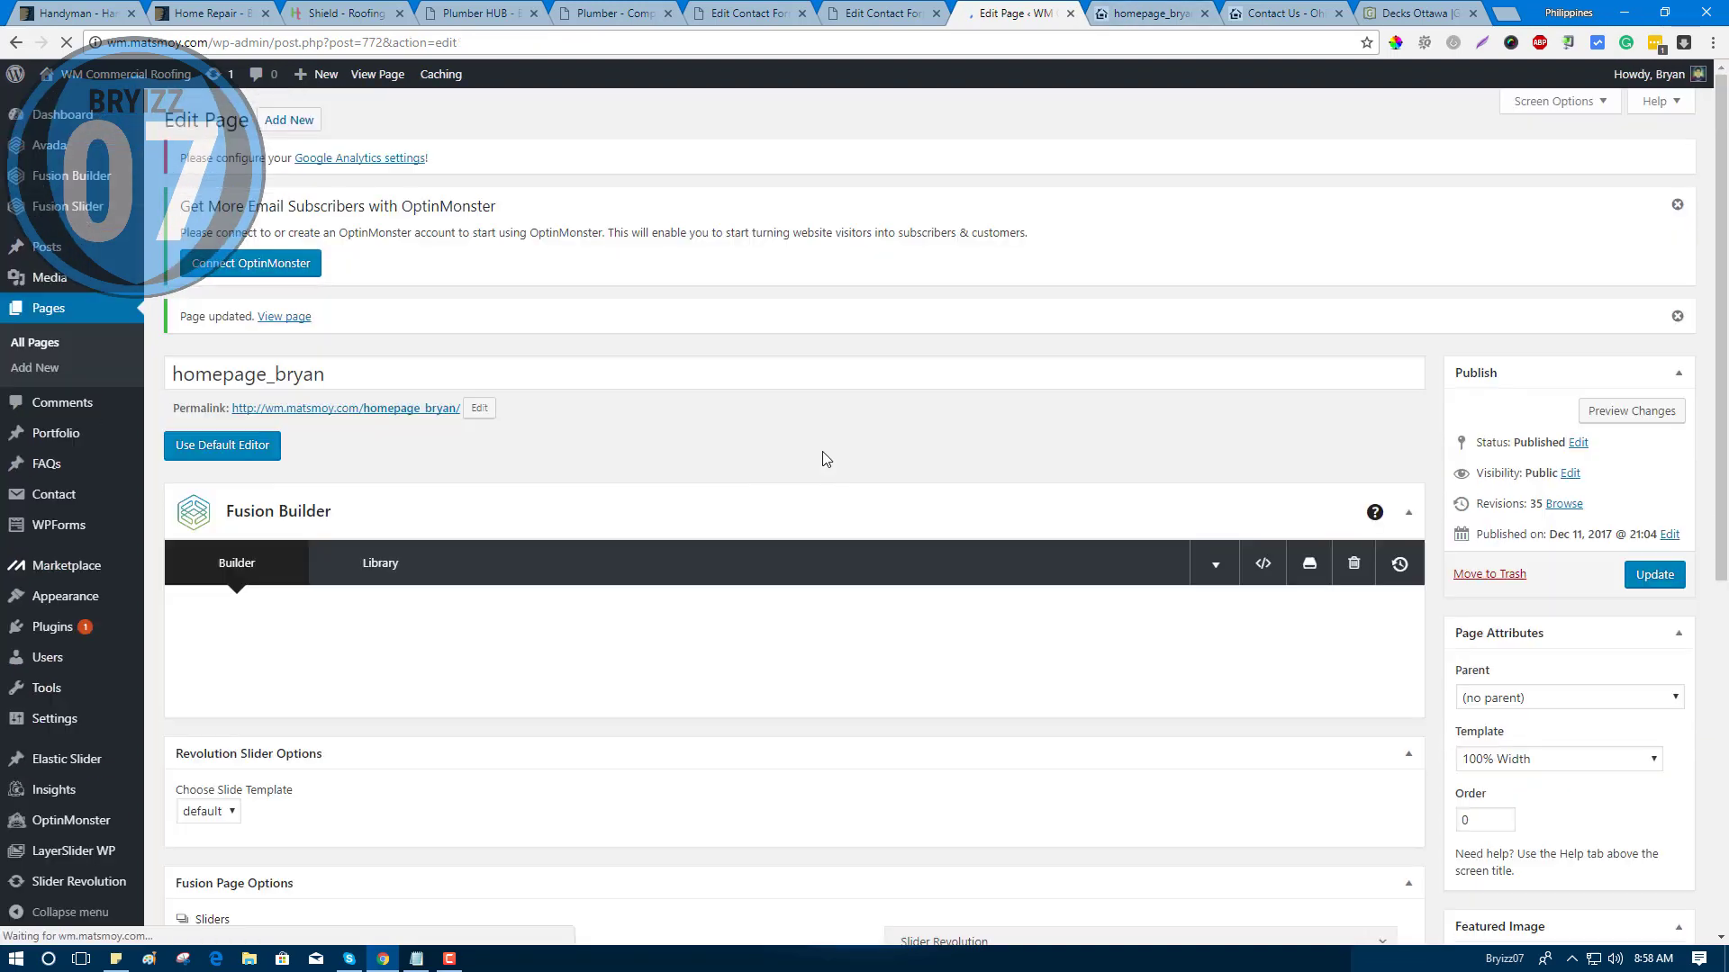
scroll(737, 621, down, 4)
scroll(732, 617, down, 1)
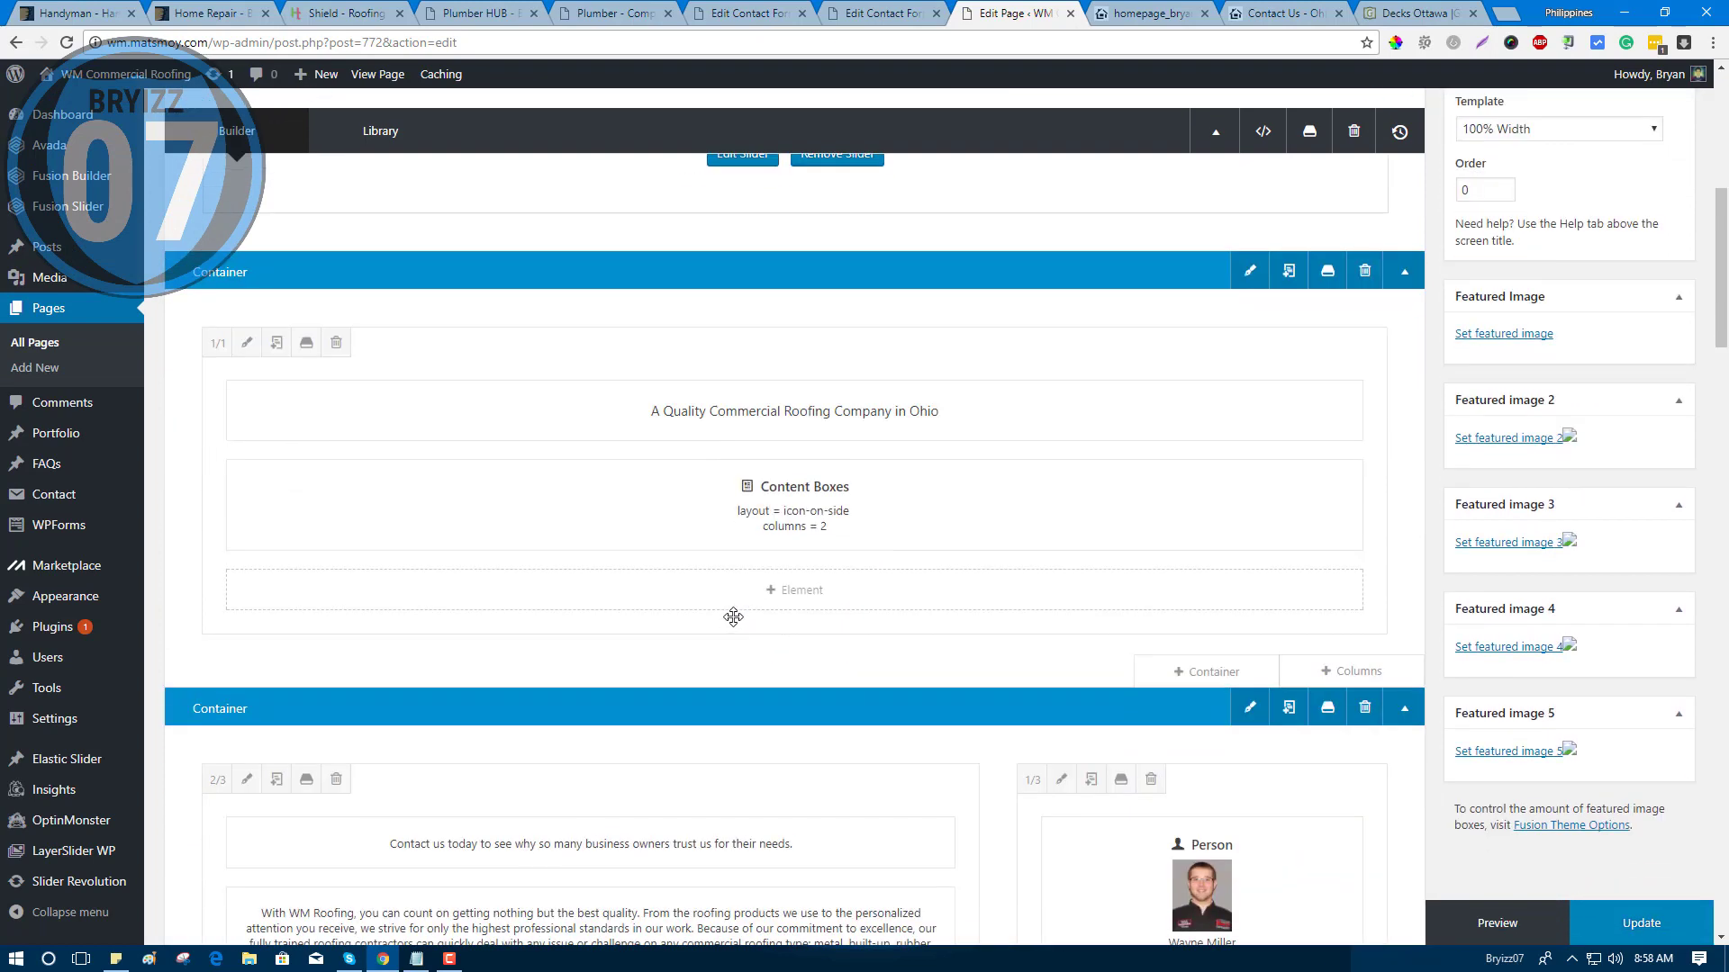
scroll(732, 616, up, 2)
Open the page's custom CSS and highlight the hover selector and background-colour declaration.
click(1263, 293)
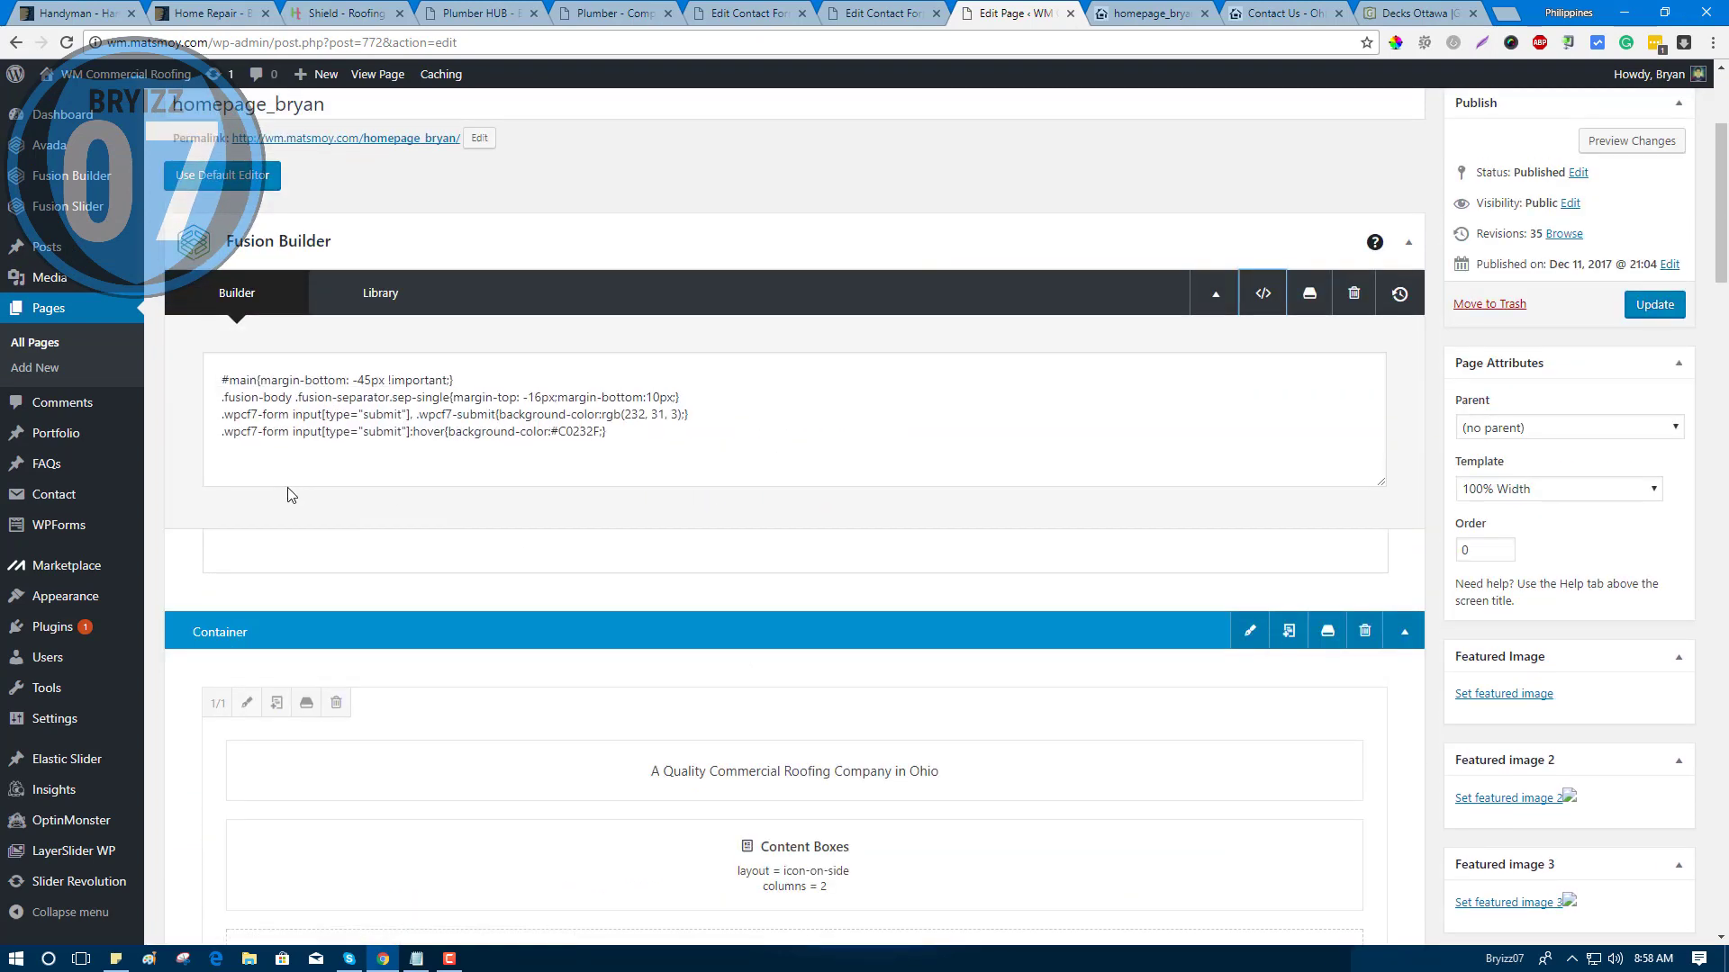
mouse_move(223, 433)
mouse_down()
mouse_move(409, 432)
mouse_move(297, 433)
mouse_up()
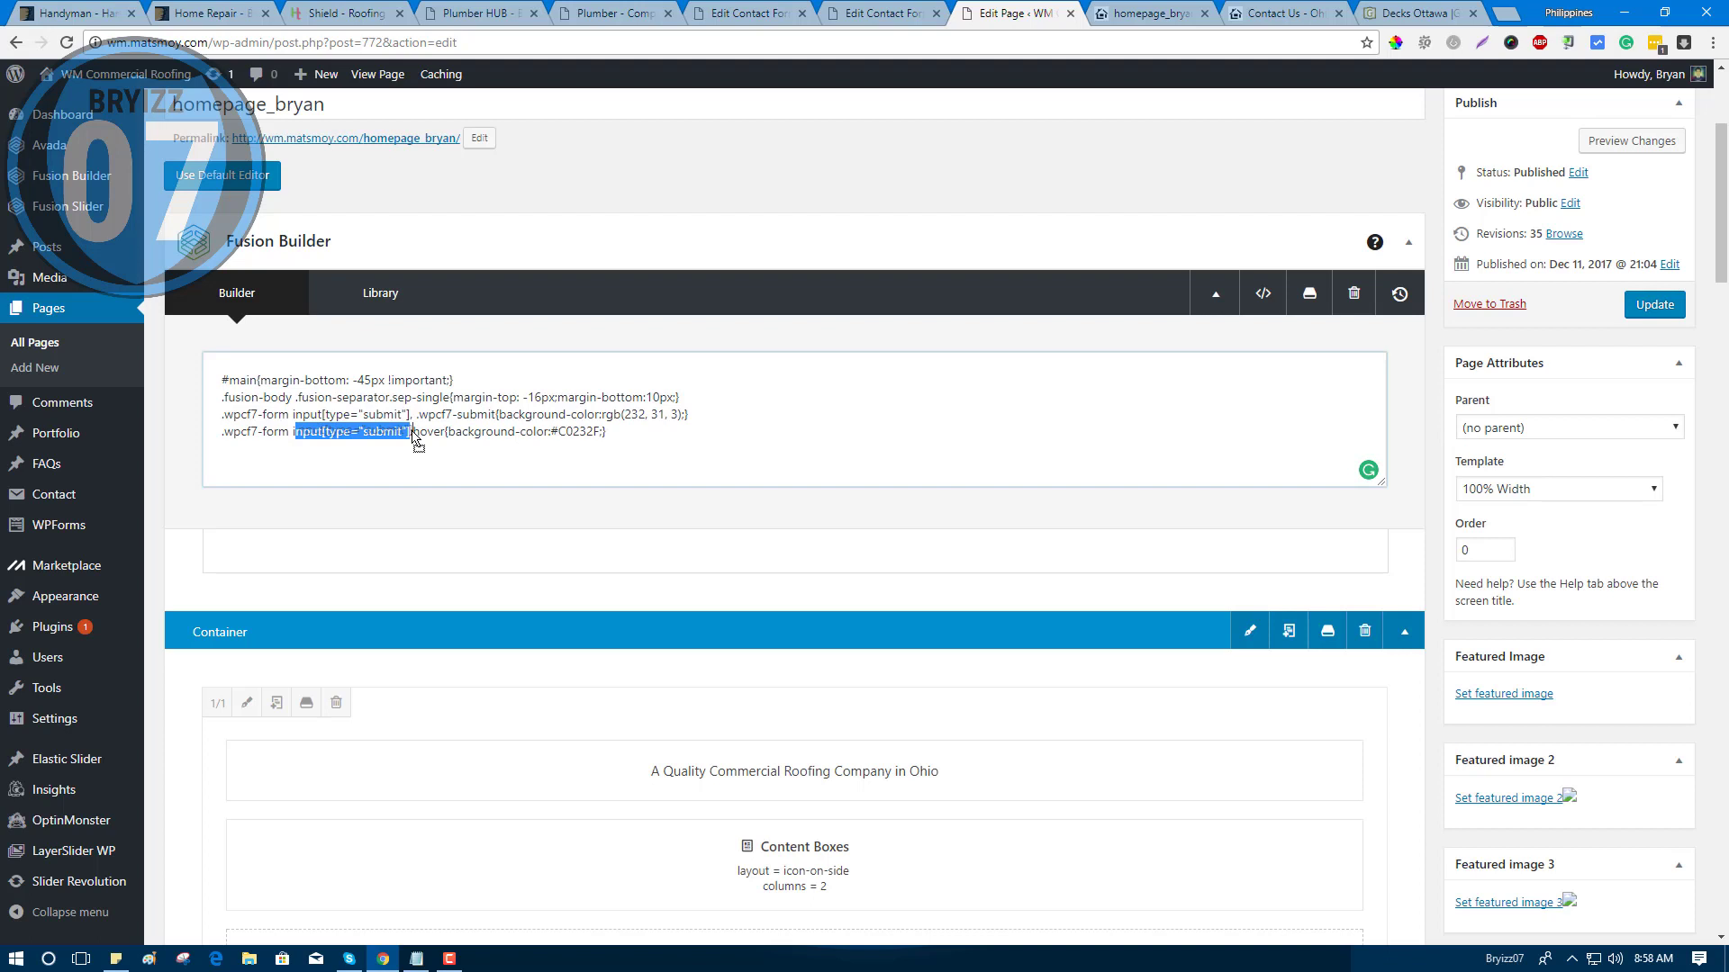
click(414, 434)
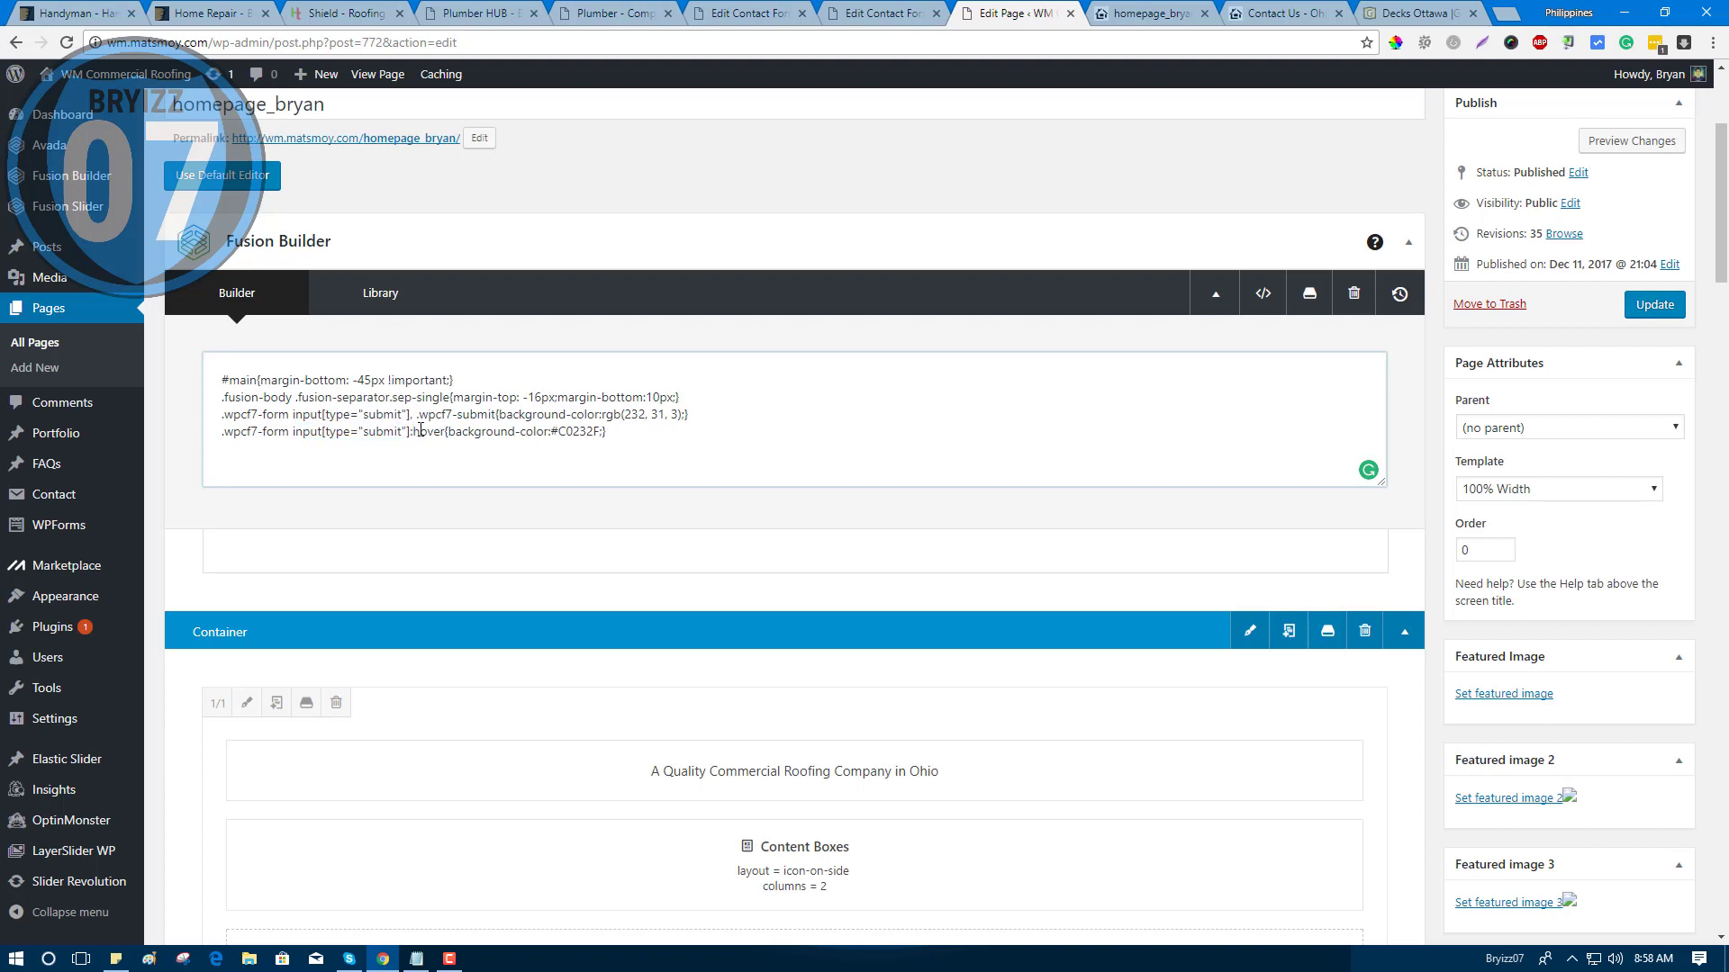
drag(413, 433, 443, 432)
drag(447, 433, 608, 432)
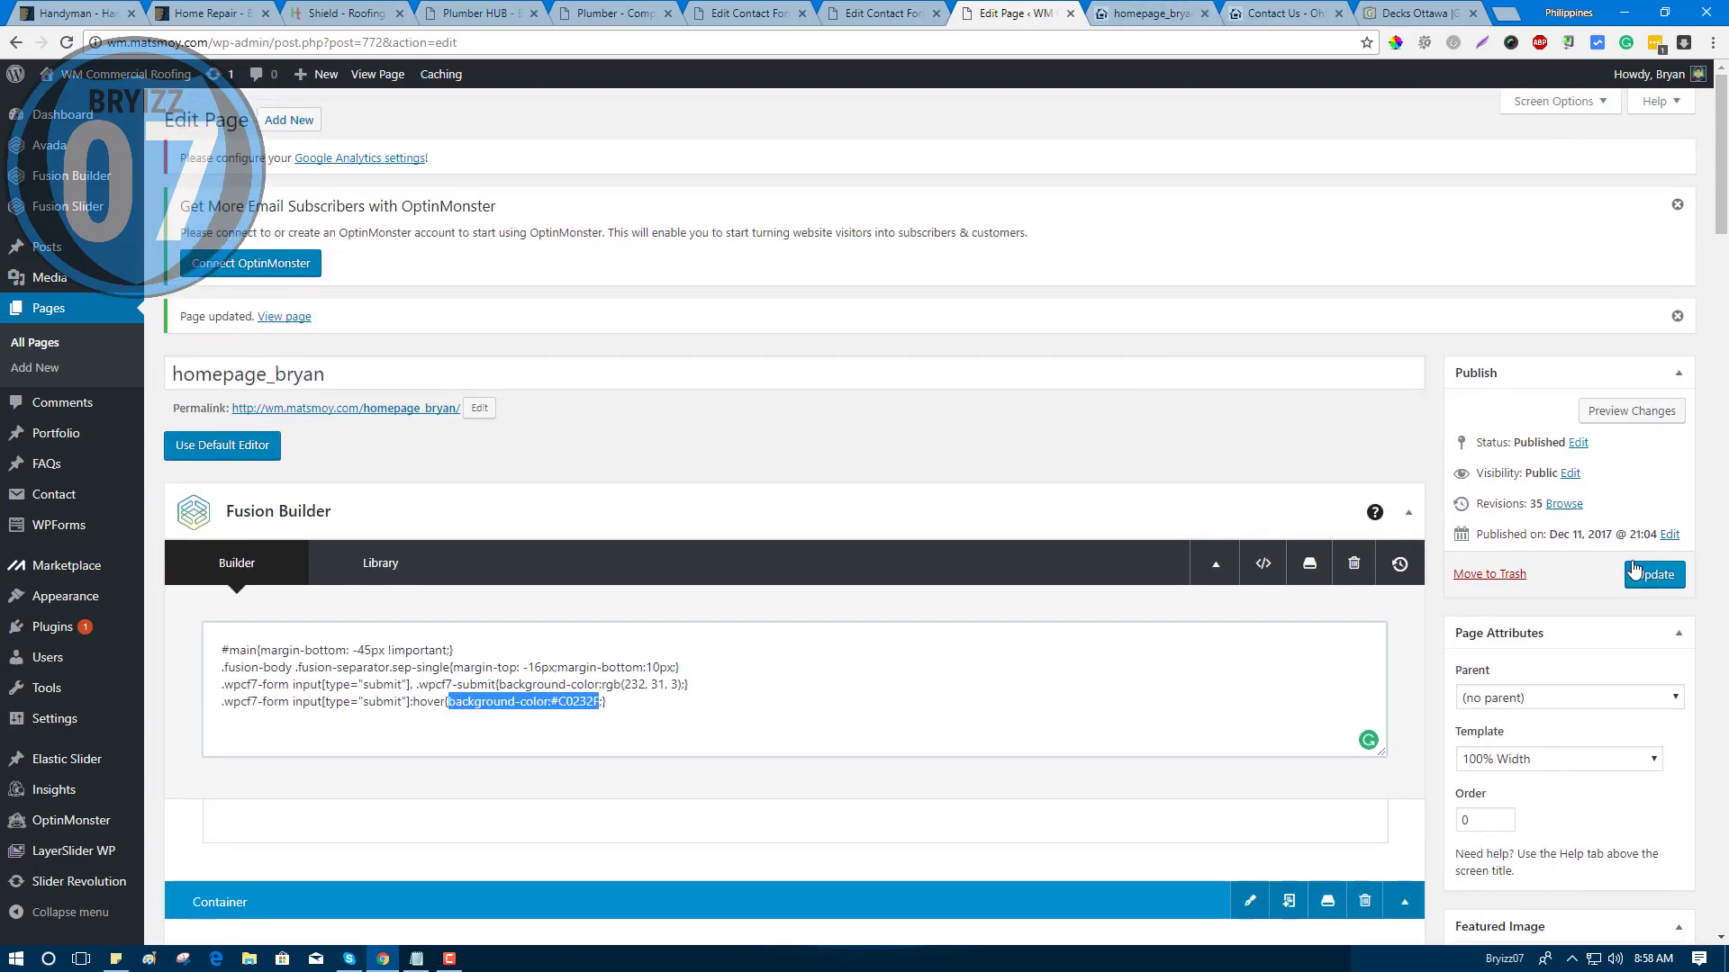
Reload the live homepage to check the hover colour, then return to the page editor.
click(1120, 10)
key(F5)
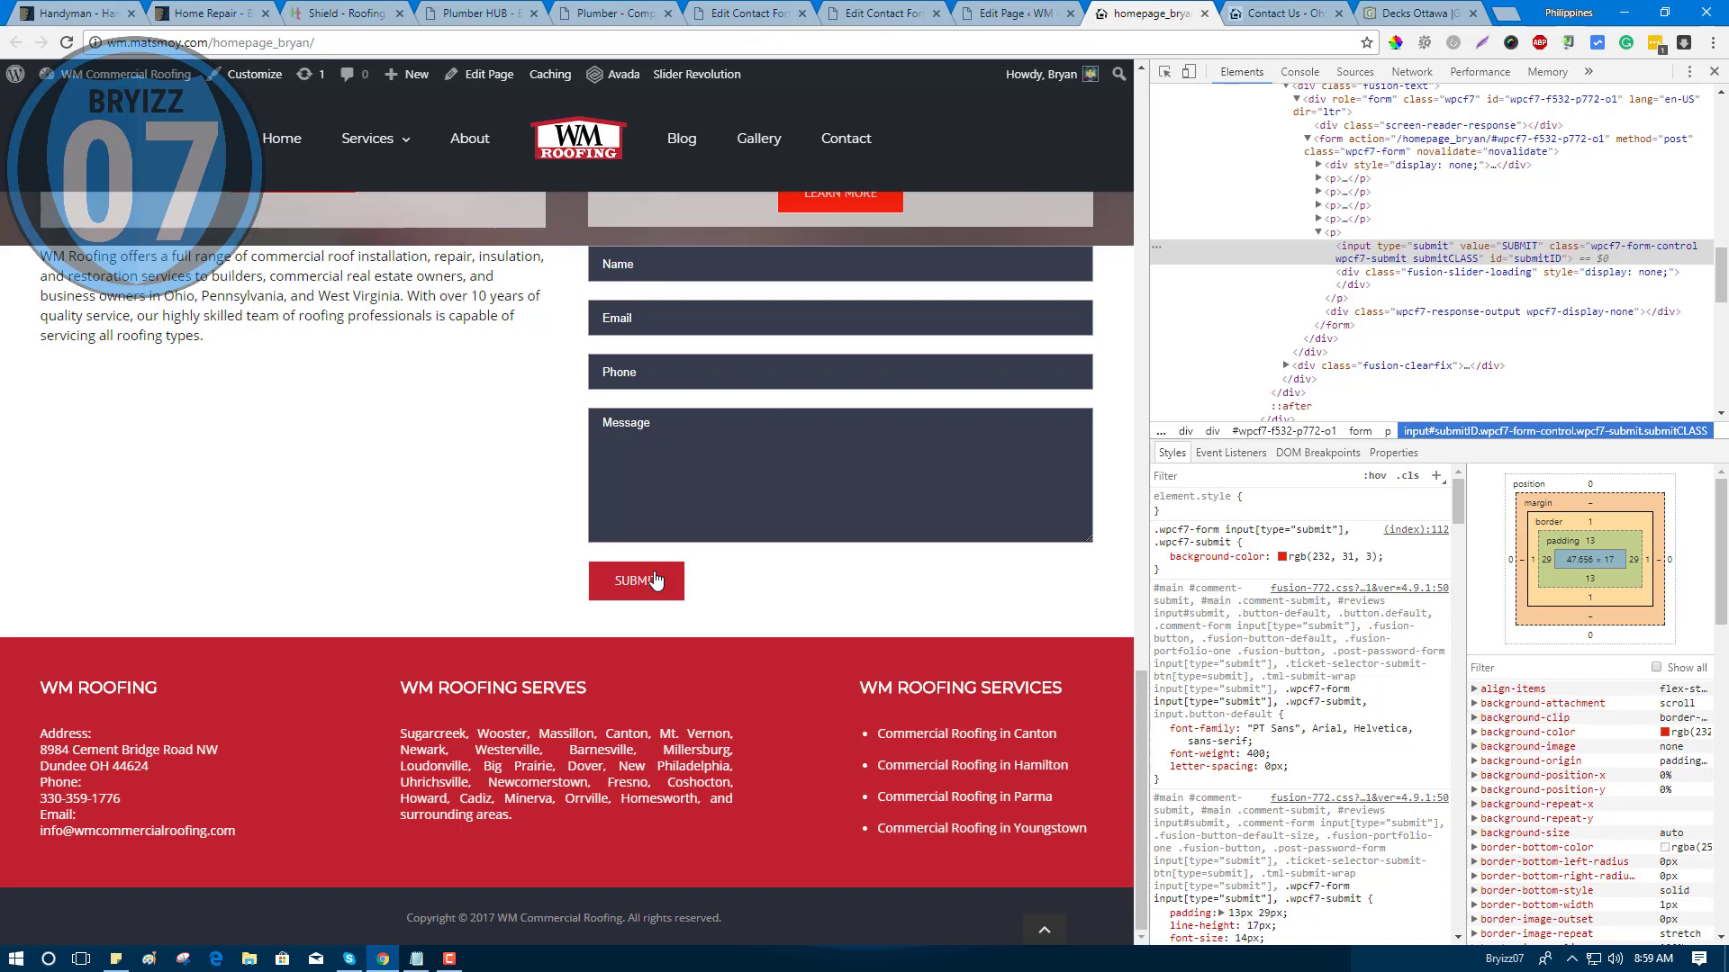
click(991, 22)
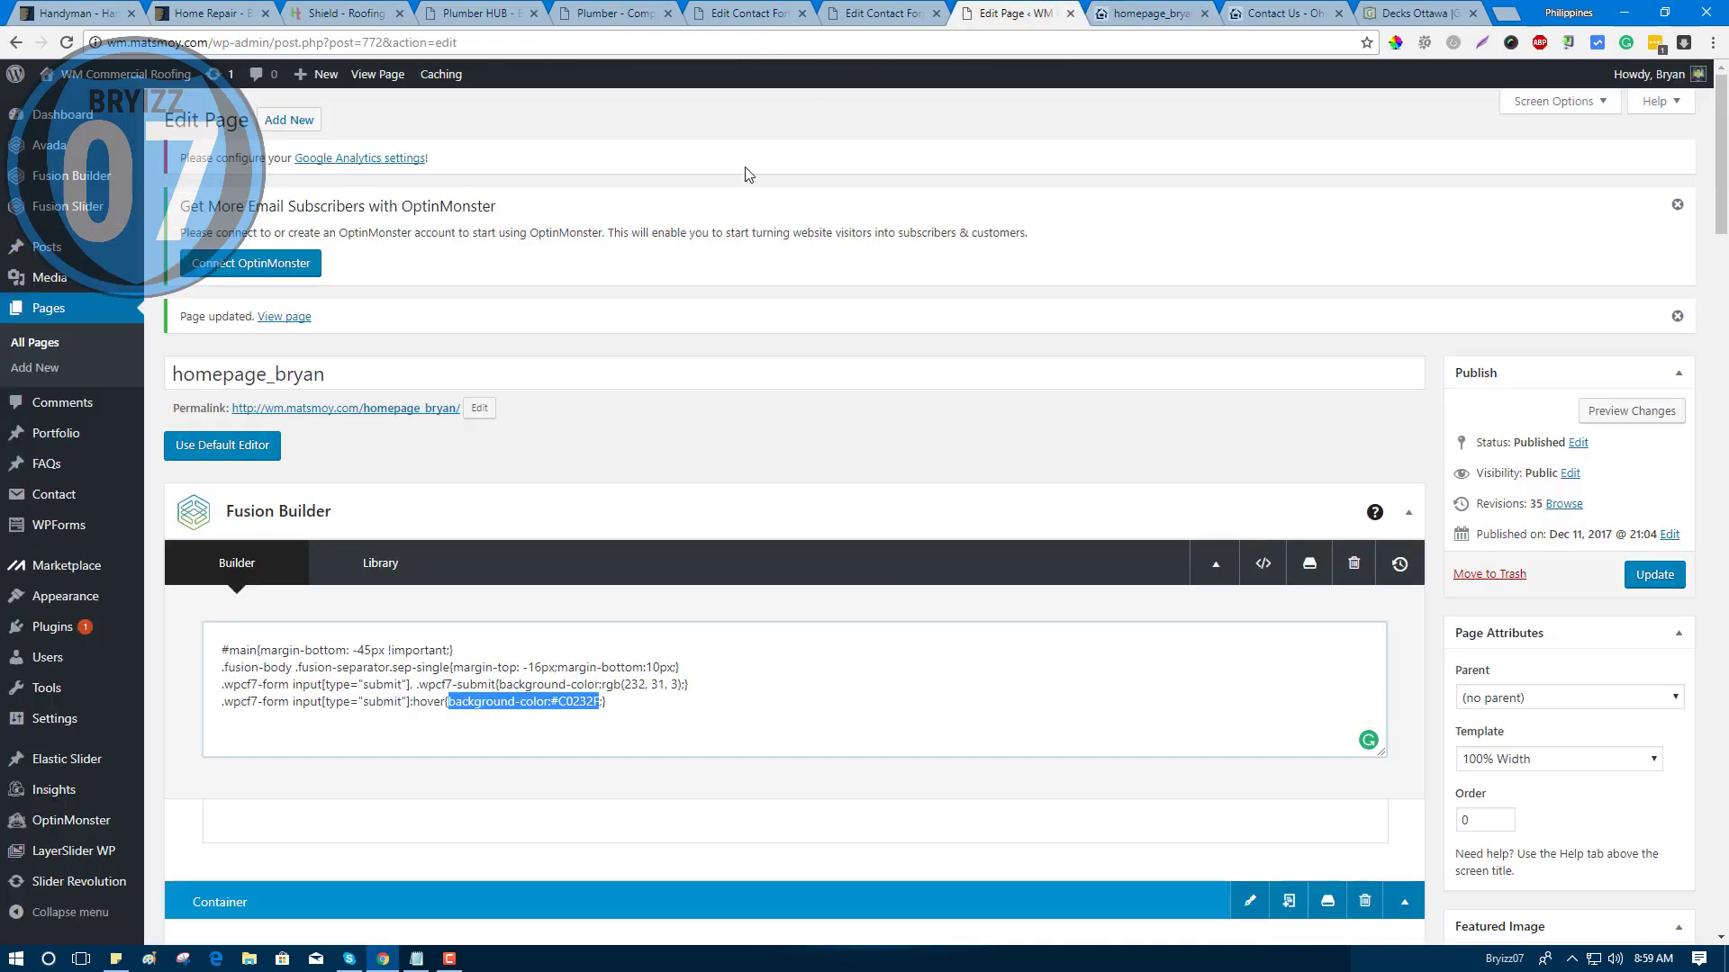
Cut the #C0232F hover rule line from the custom CSS and update the page.
click(619, 703)
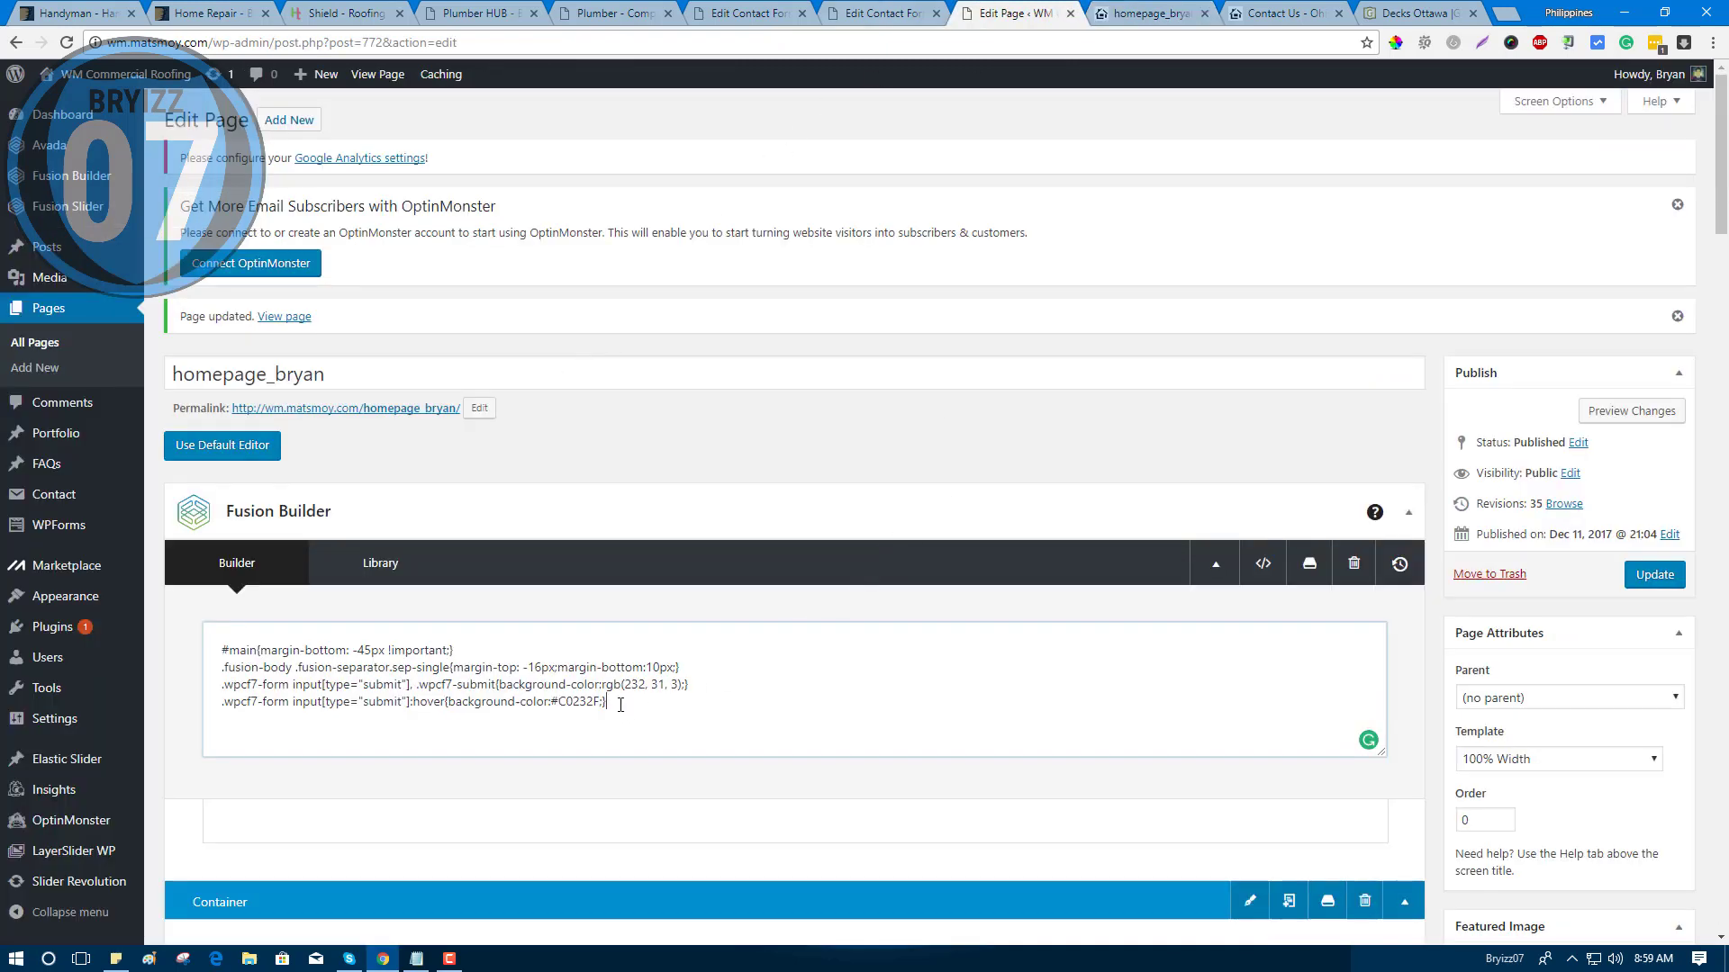
drag(605, 702, 219, 698)
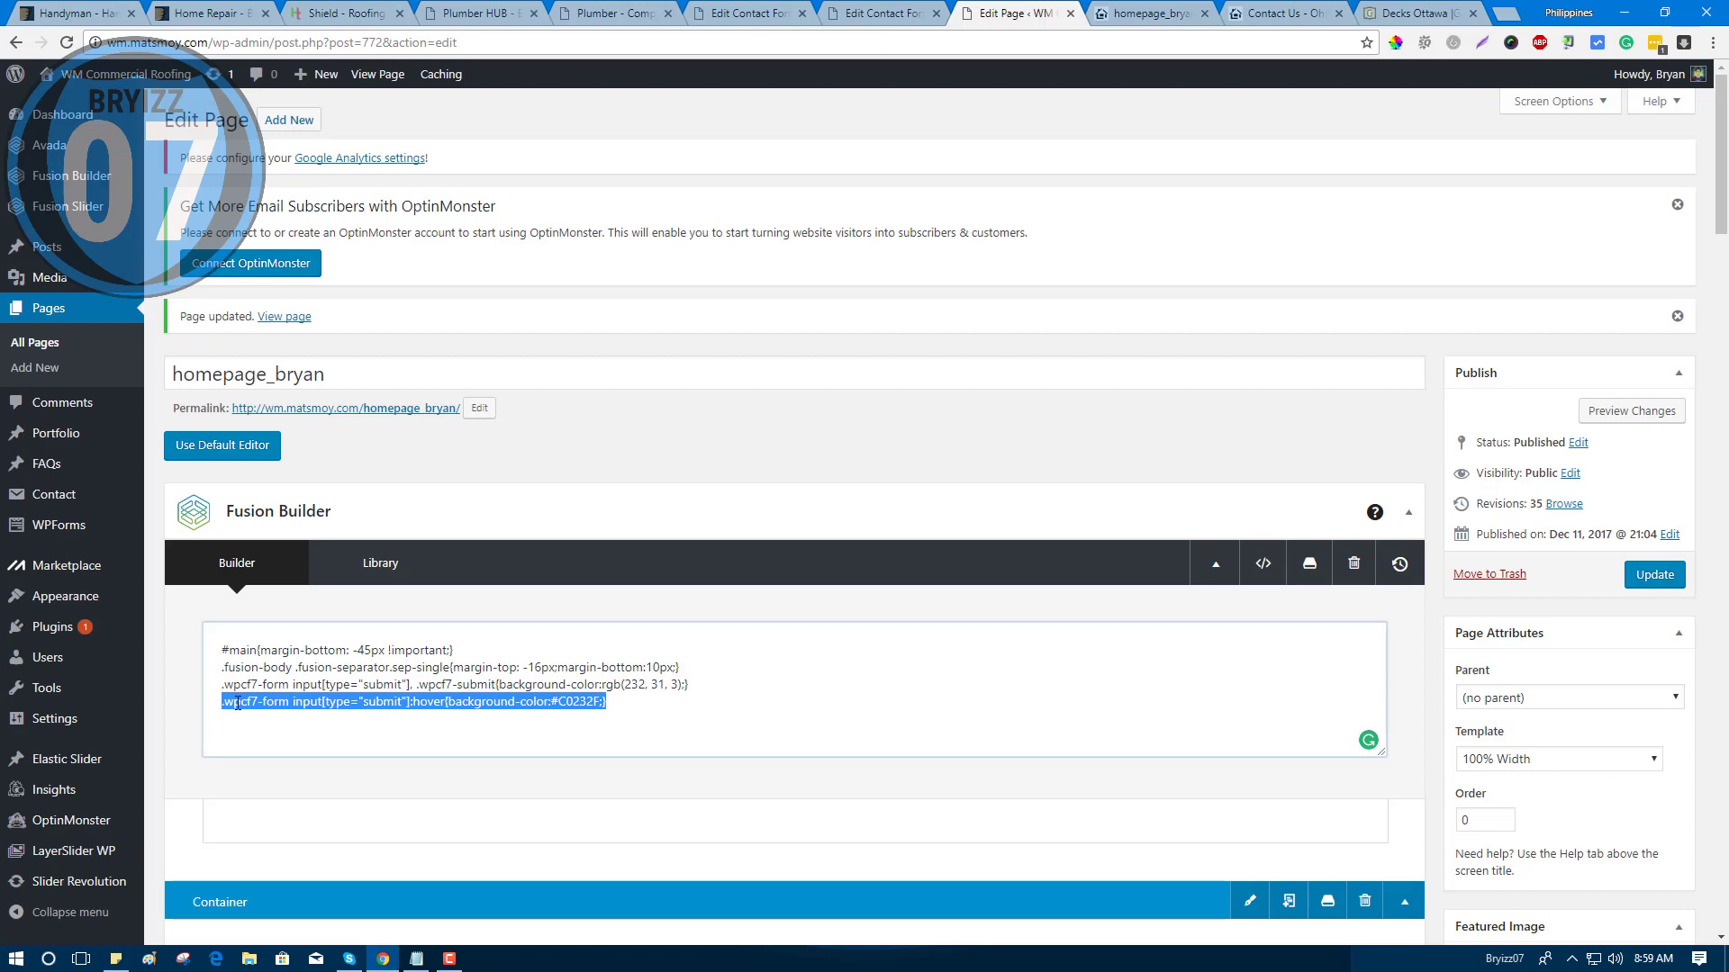
right_click(237, 703)
click(271, 443)
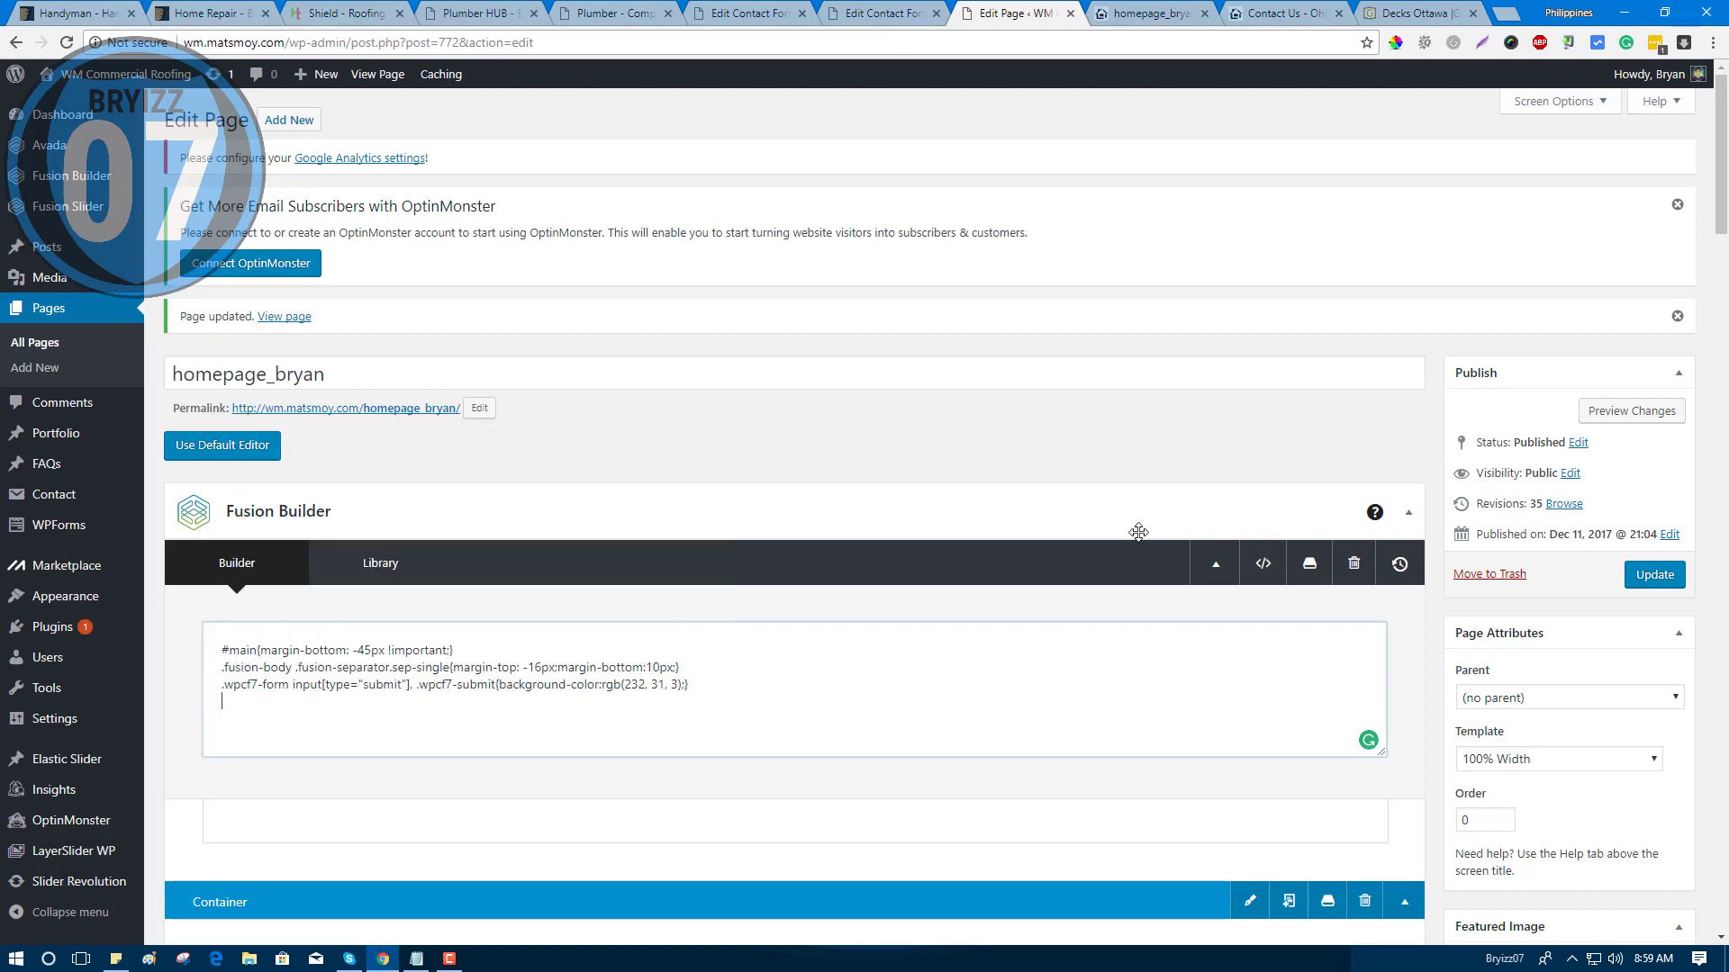
click(1655, 586)
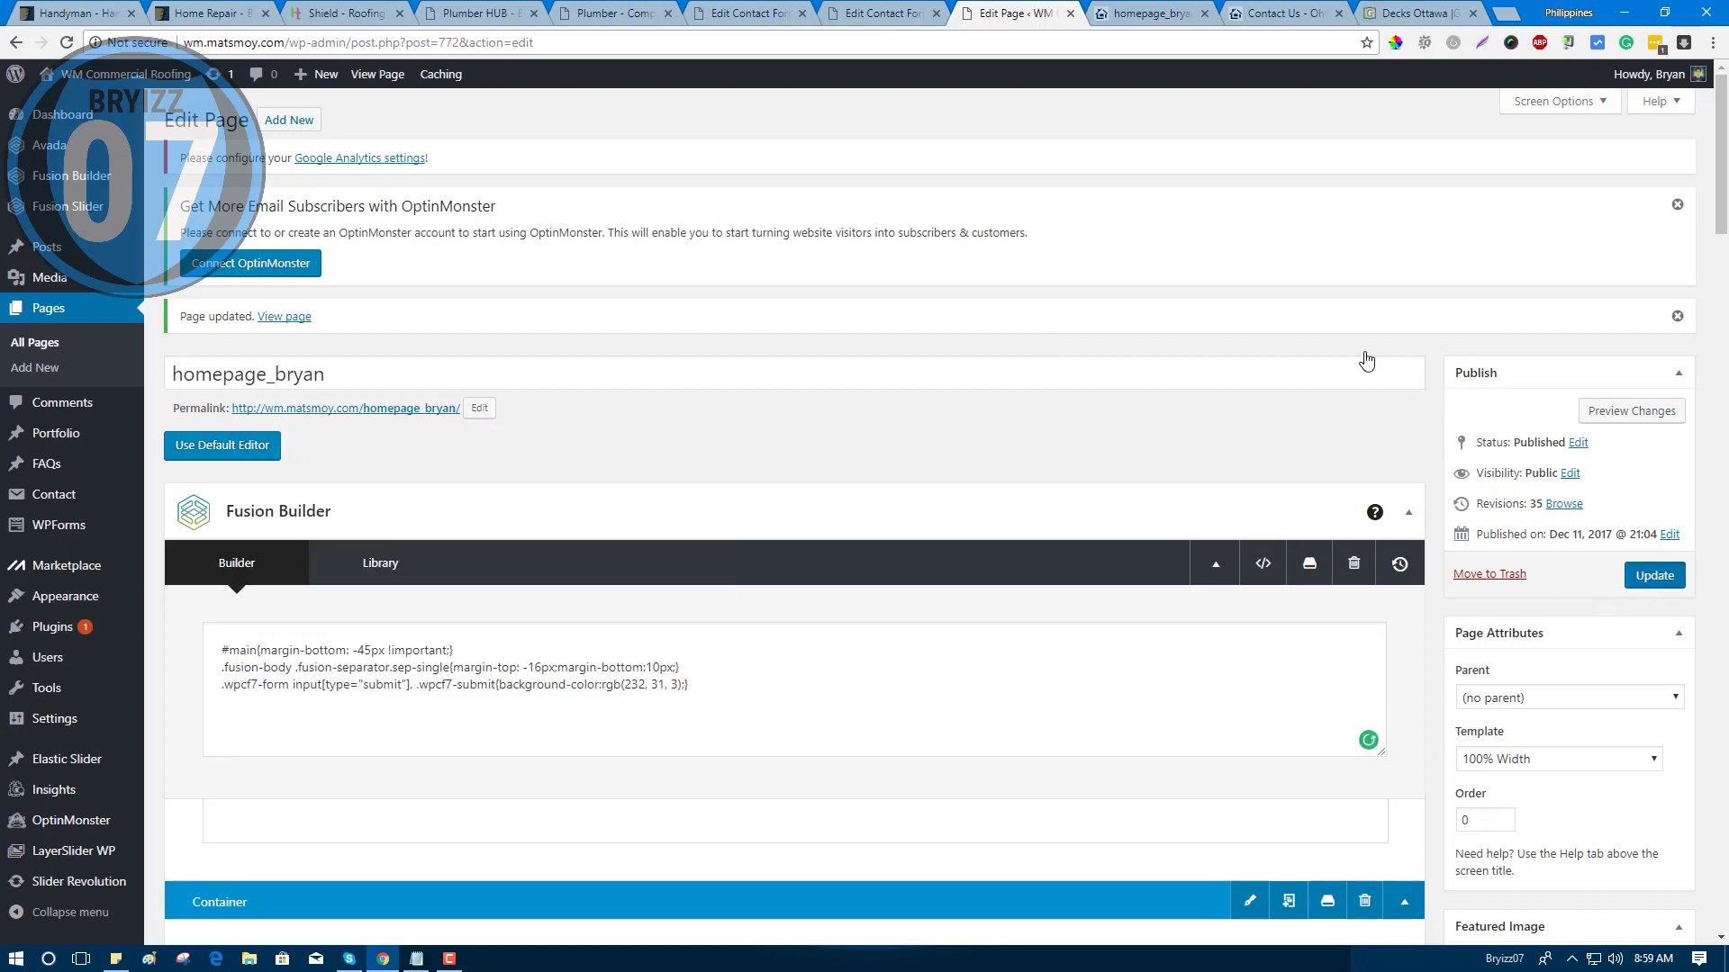
click(1150, 13)
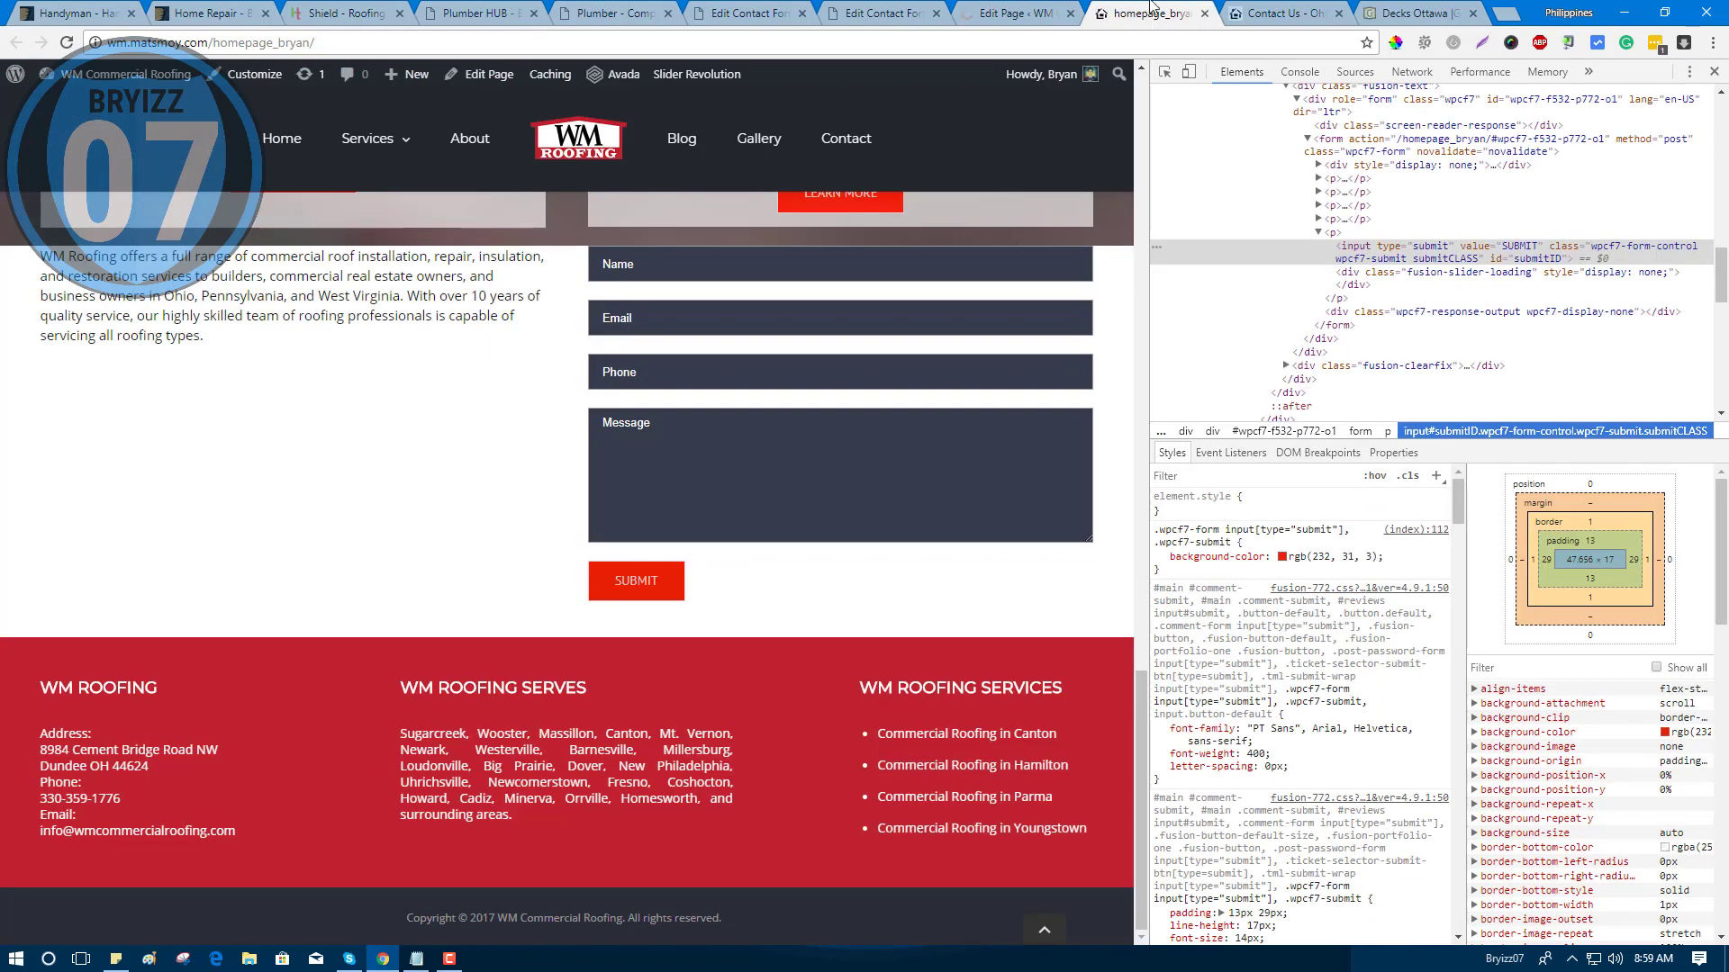
Reload the live homepage and inspect the SUBMIT button's styles in DevTools.
click(64, 44)
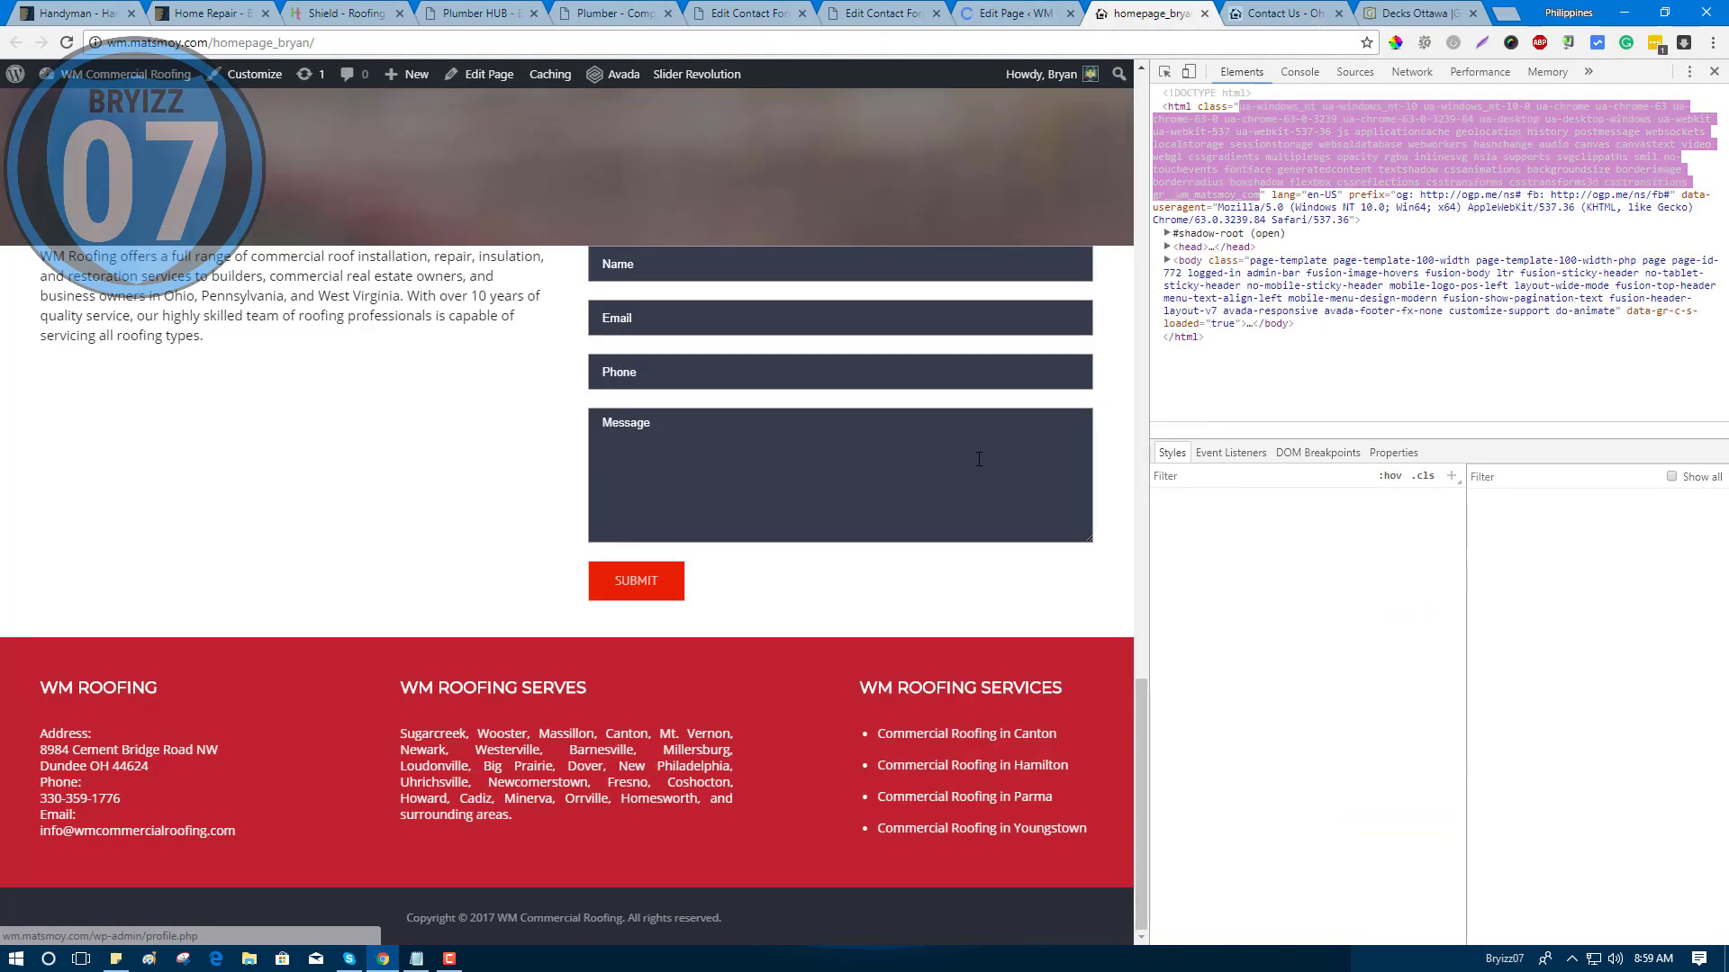
click(633, 583)
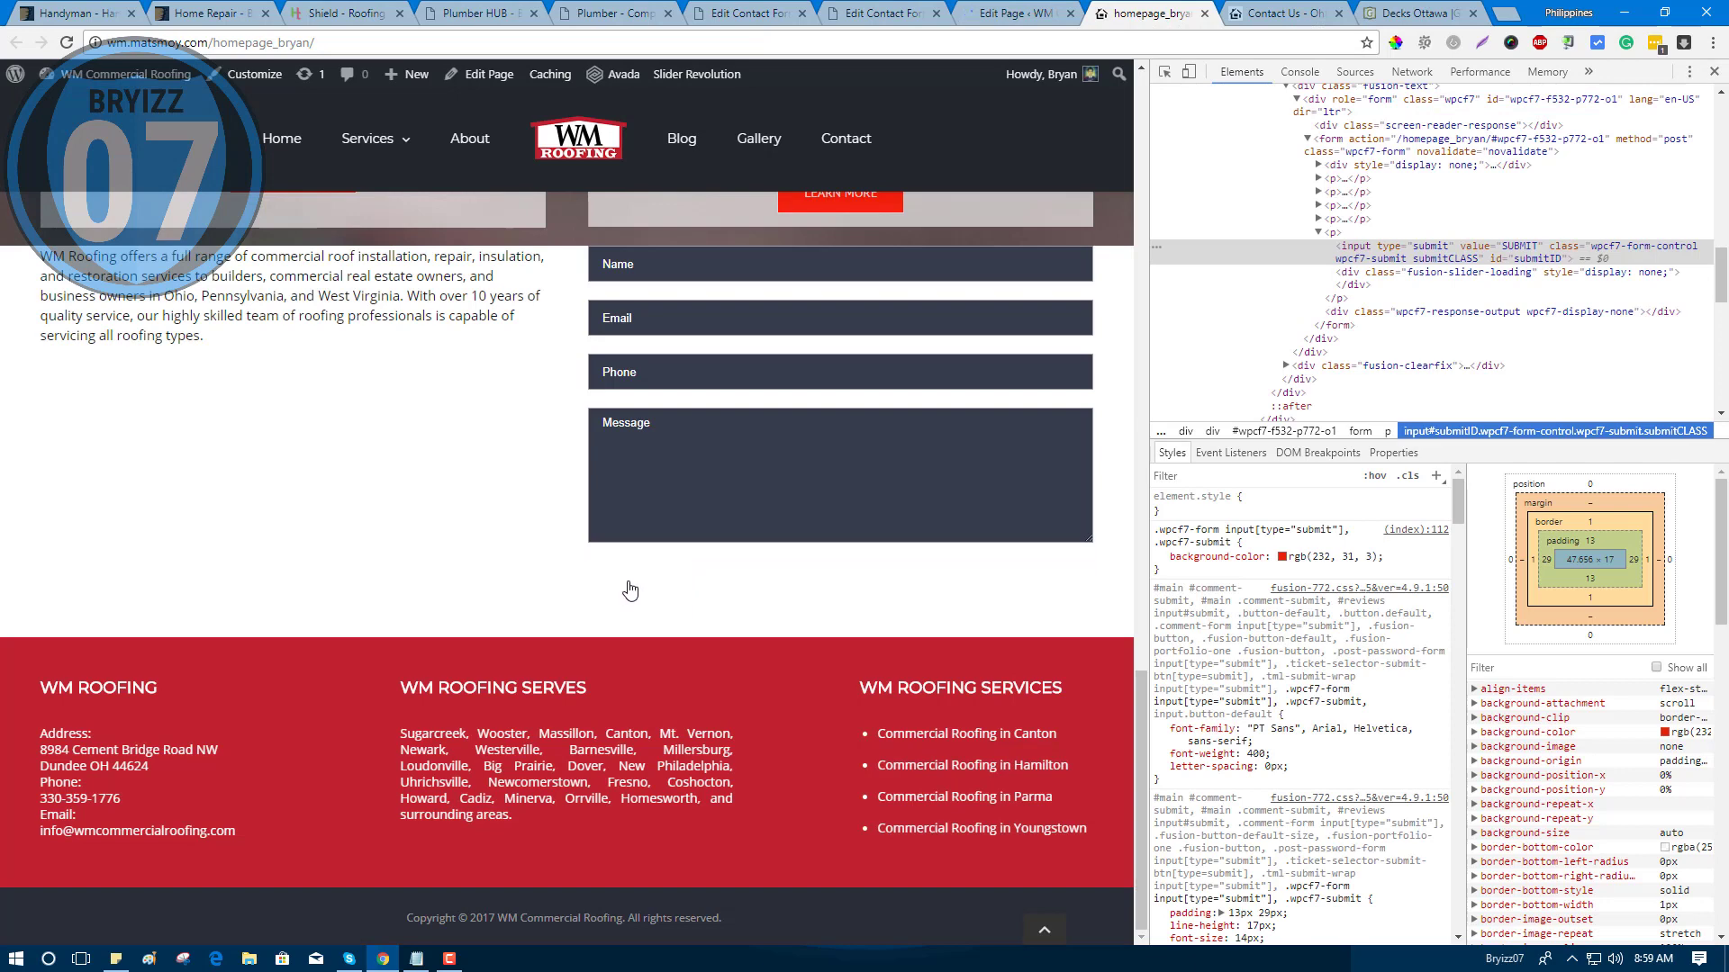
click(978, 19)
scroll(640, 526, down, 2)
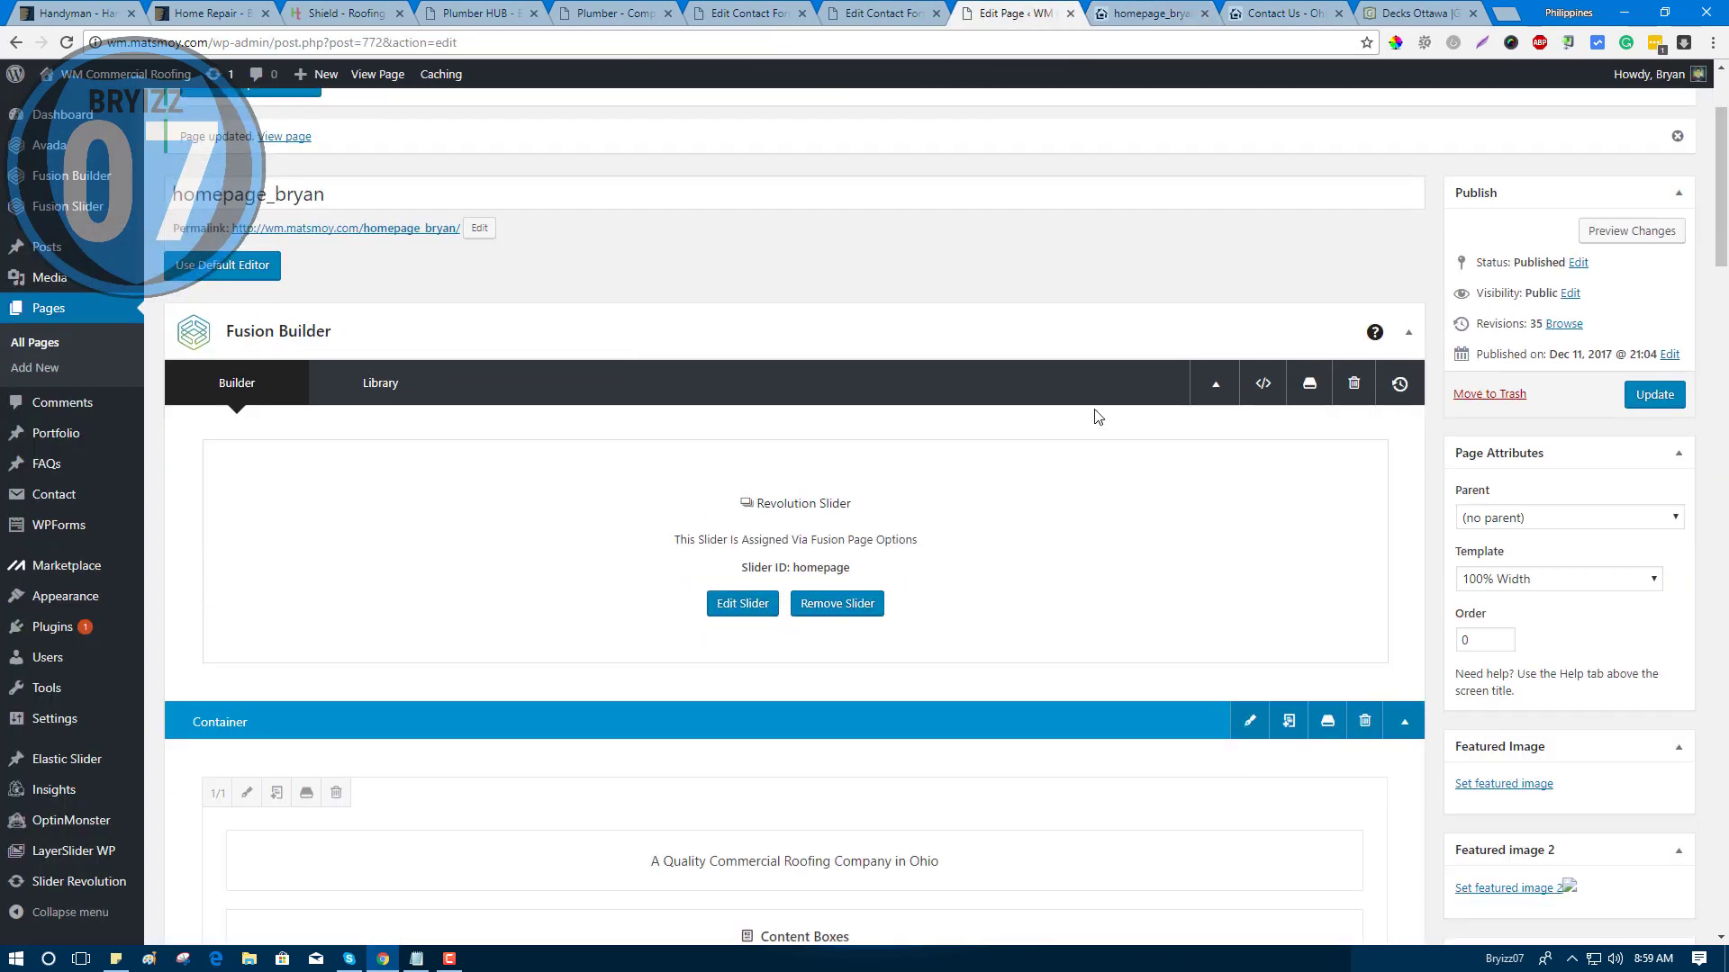
Paste the hover rule back into the page's custom CSS and update the page.
click(1261, 383)
click(290, 528)
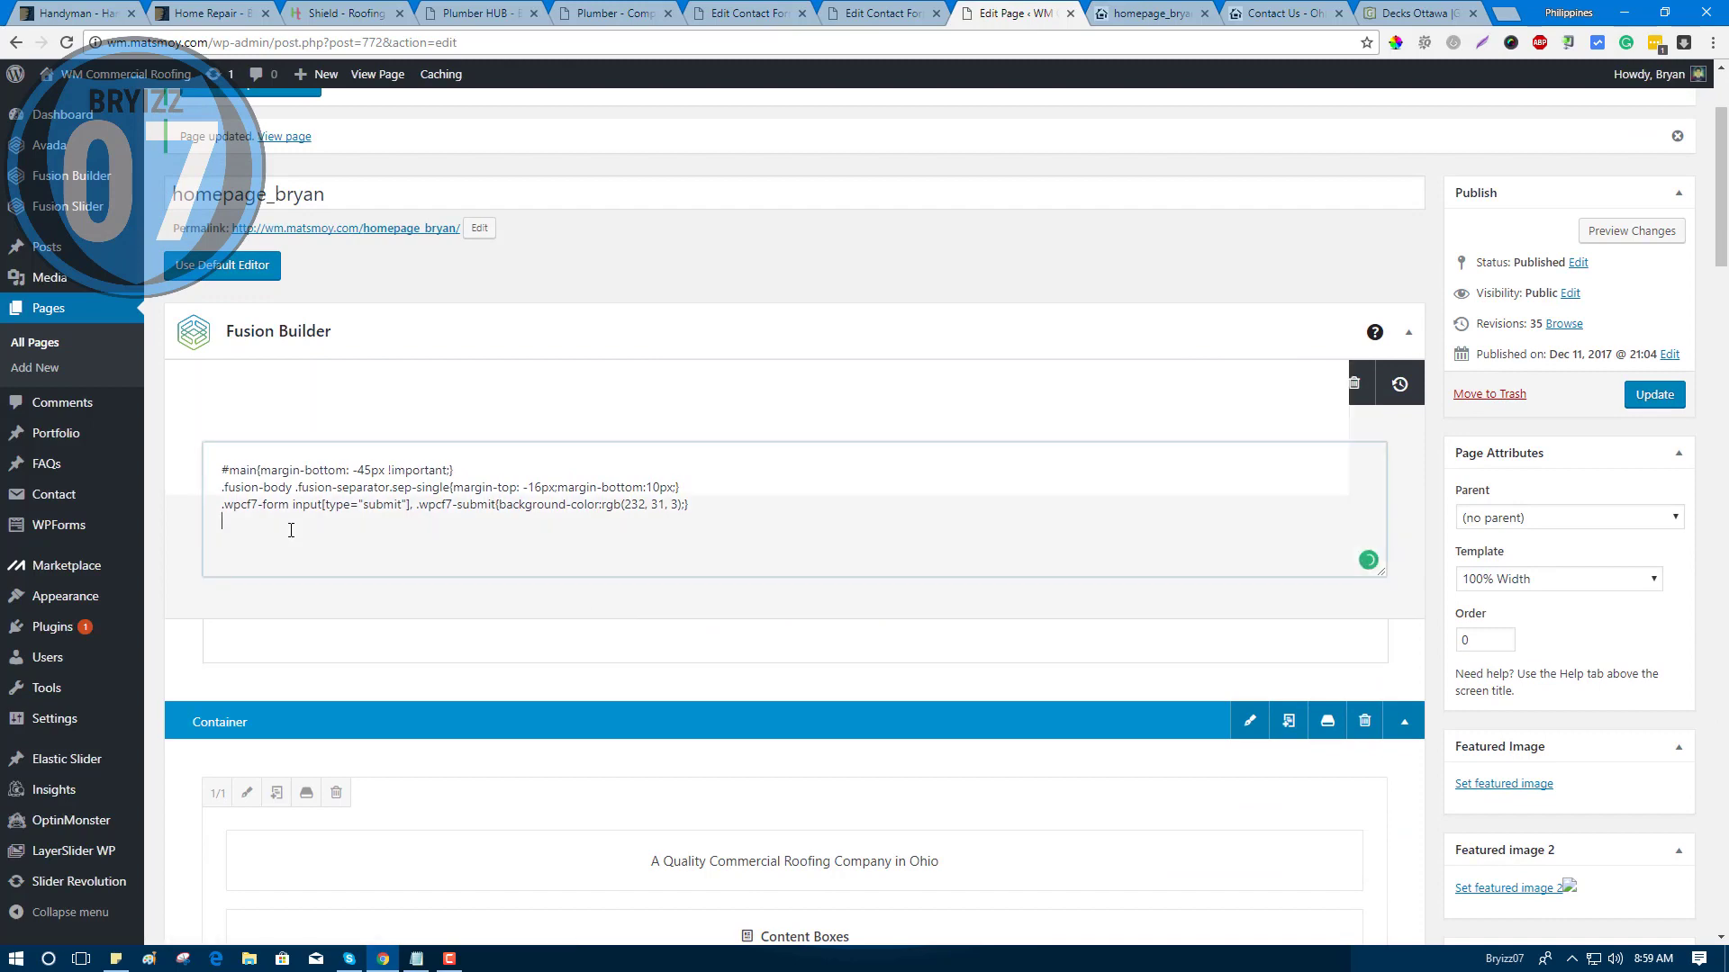
right_click(289, 531)
click(332, 635)
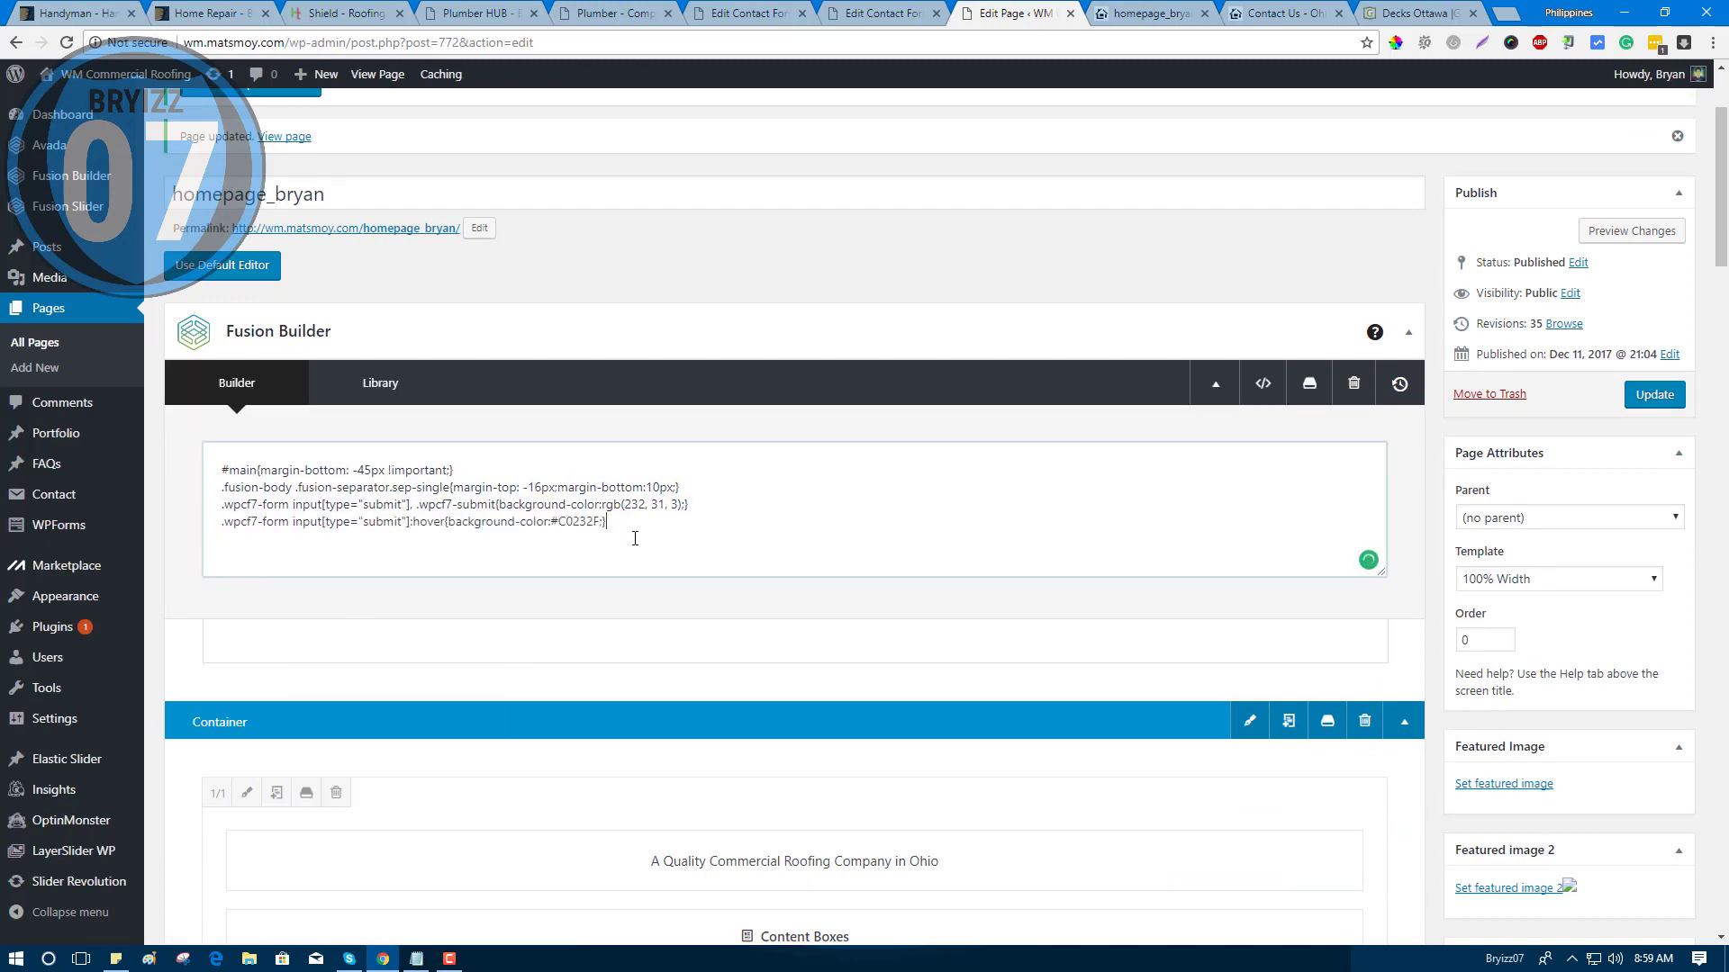
click(1656, 394)
Switch between the live homepage and the page editor to confirm the save.
click(1141, 14)
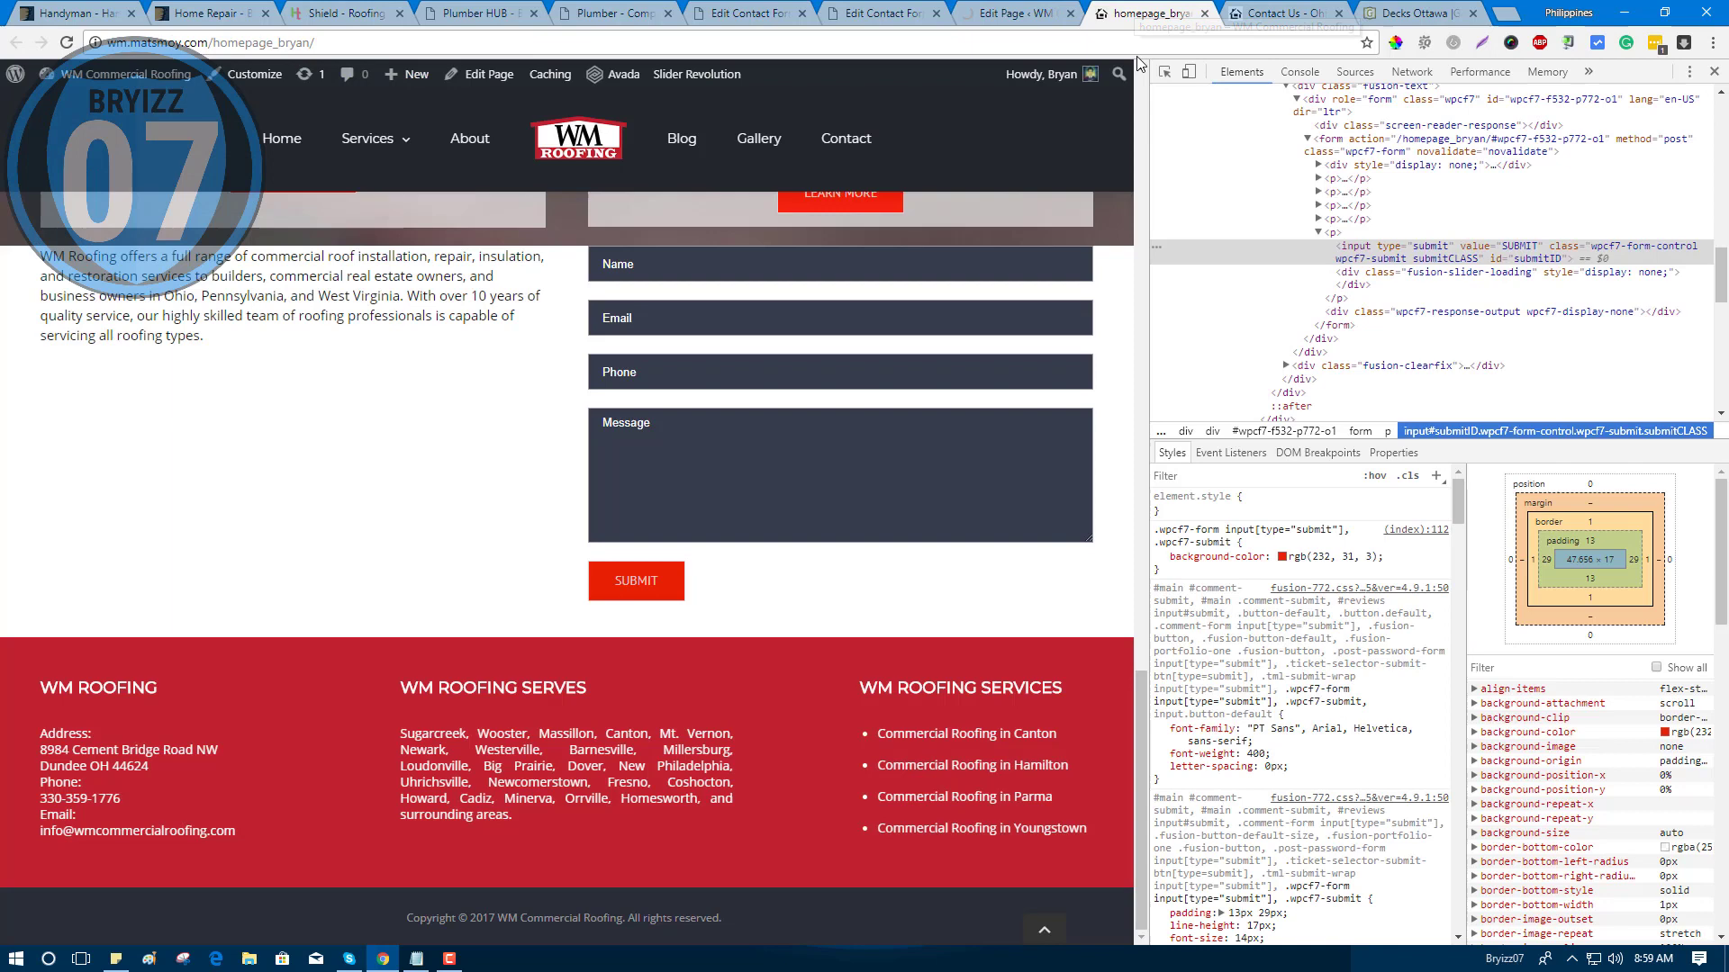
click(1030, 13)
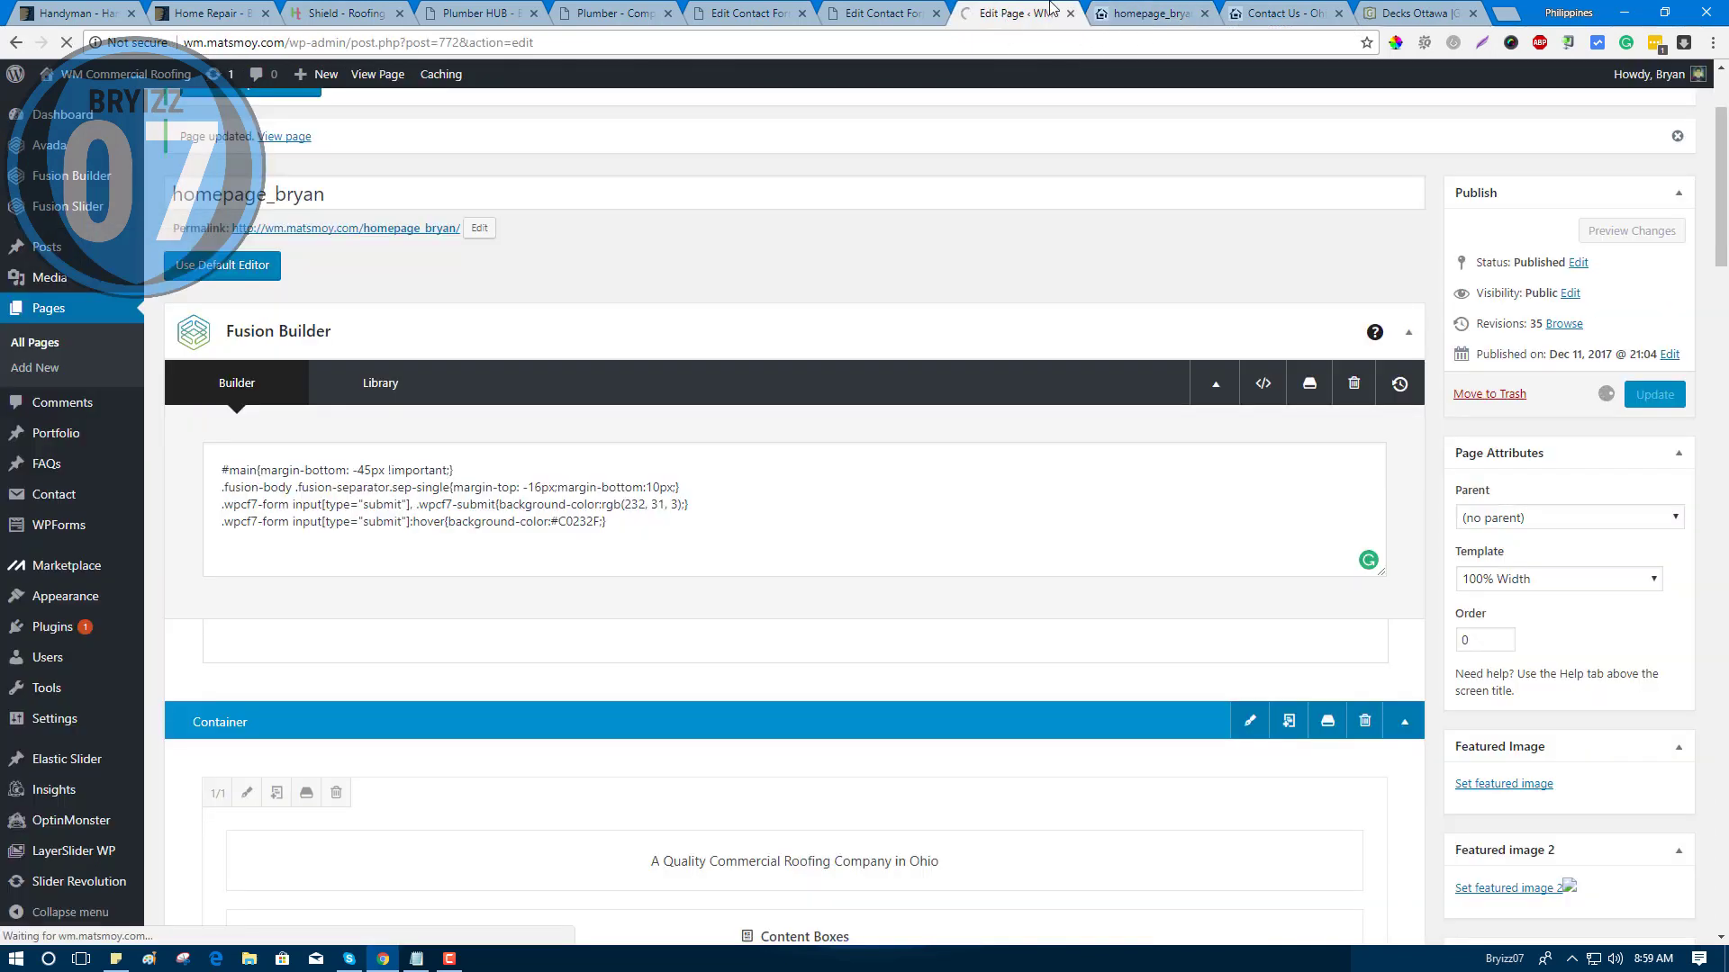
click(1141, 14)
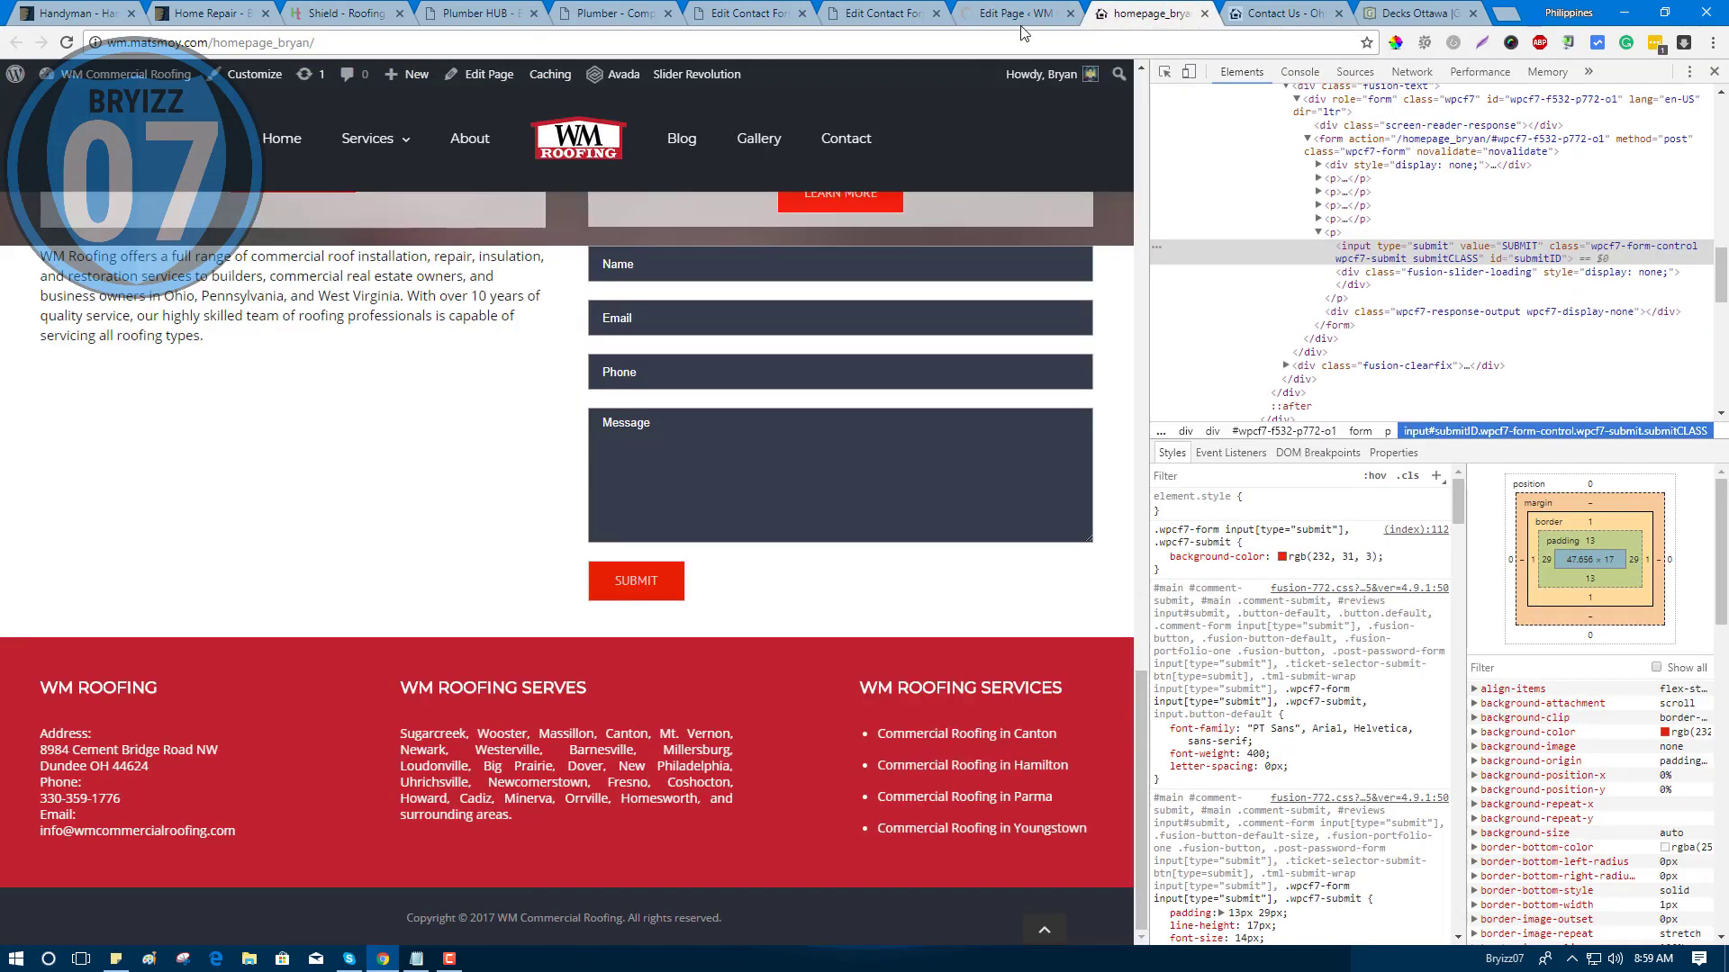
Reload the live homepage to see the red SUBMIT button under the contact form.
click(67, 43)
mouse_move(1143, 687)
mouse_down()
mouse_move(1158, 600)
mouse_move(1082, 768)
mouse_up()
scroll(1092, 680, up, 1)
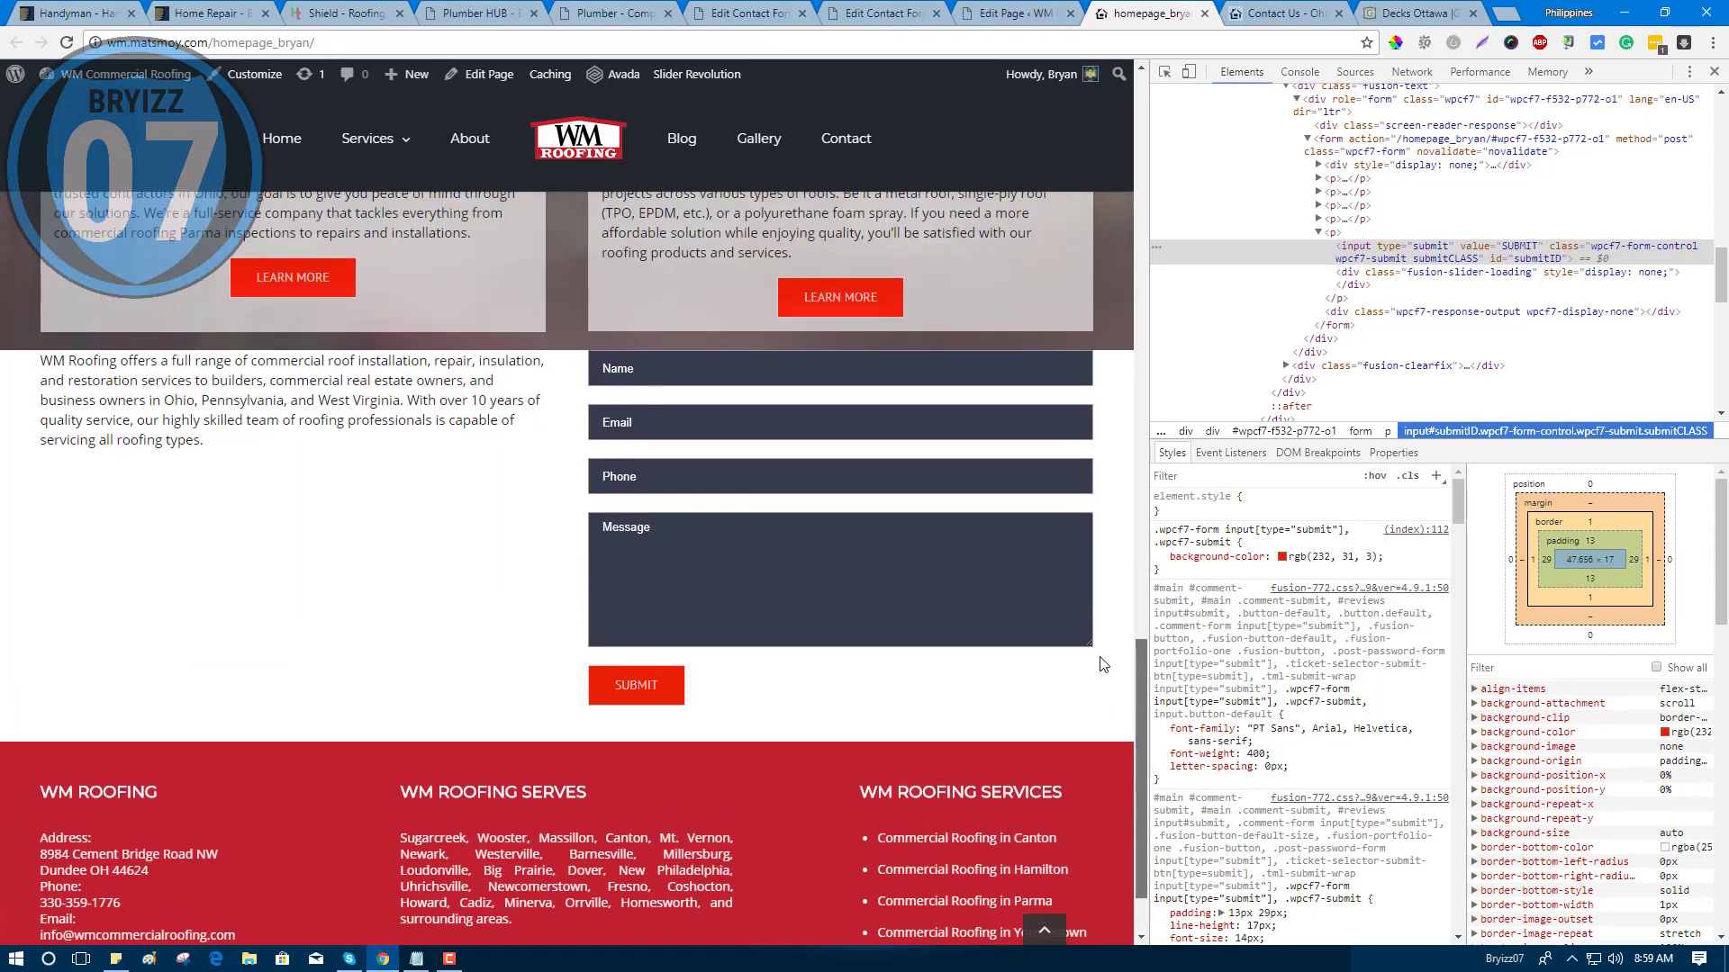